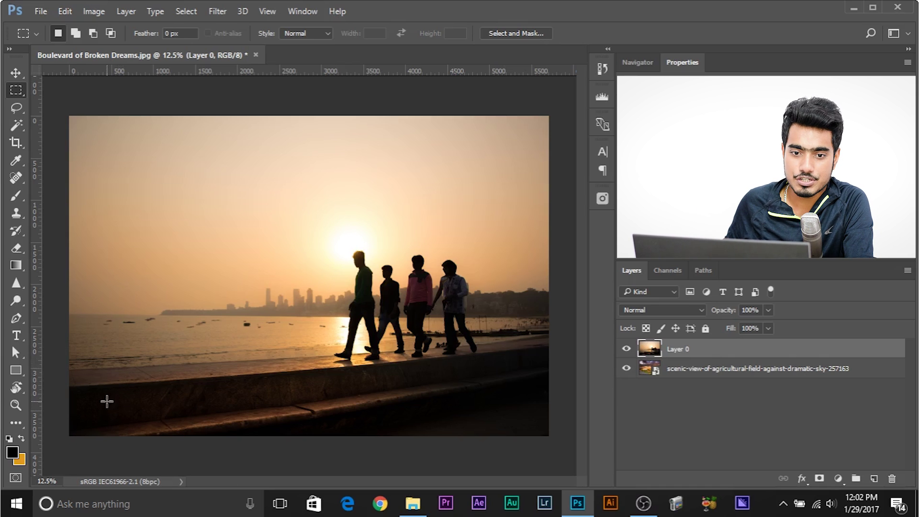
Step: Open the Select and Mask workspace for Layer 0
right_click(18, 131)
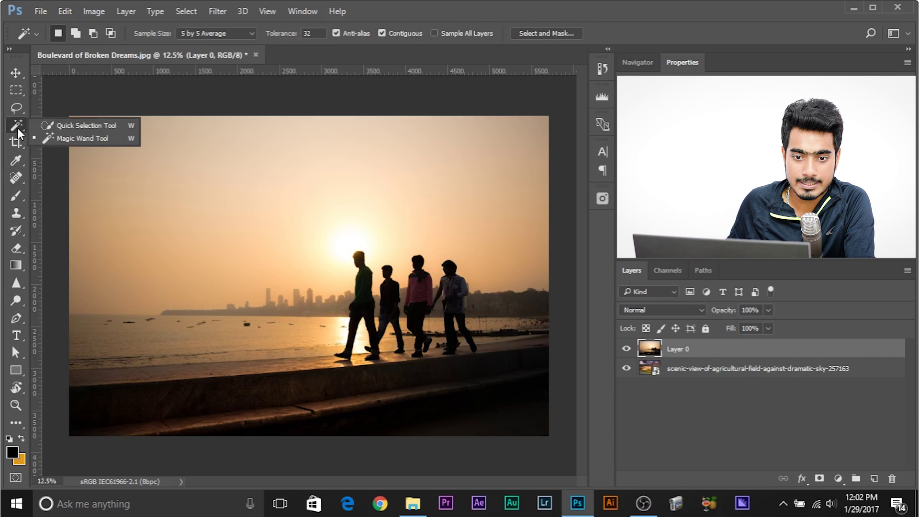
left_click(60, 128)
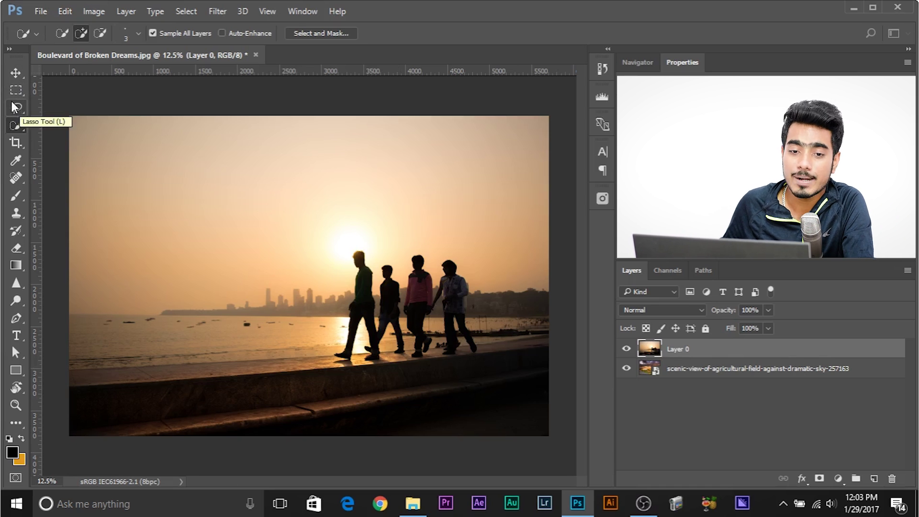
left_click(16, 91)
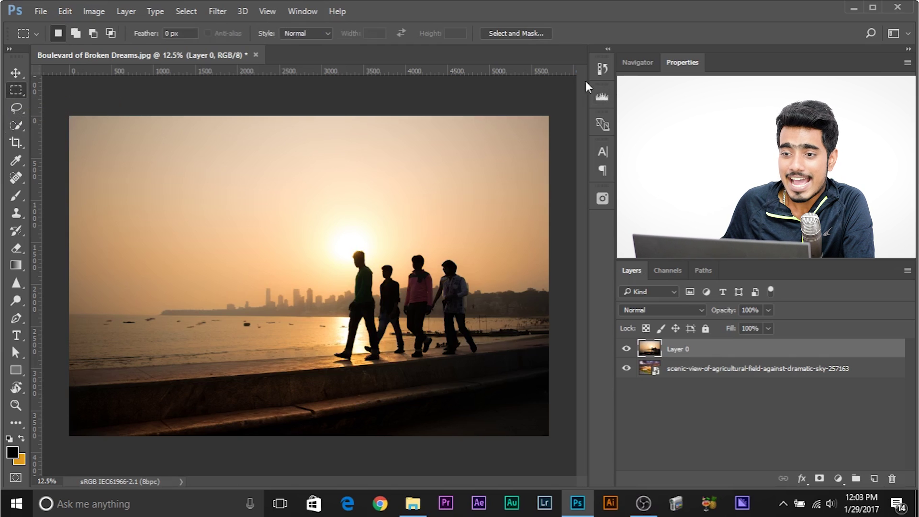
left_click(515, 33)
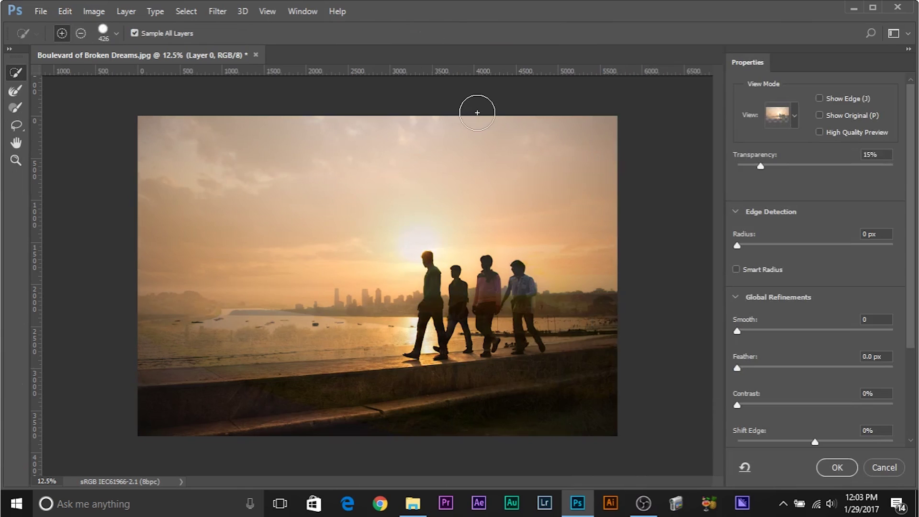
Step: Set the selection preview to On Black with 76% opacity
left_click(780, 117)
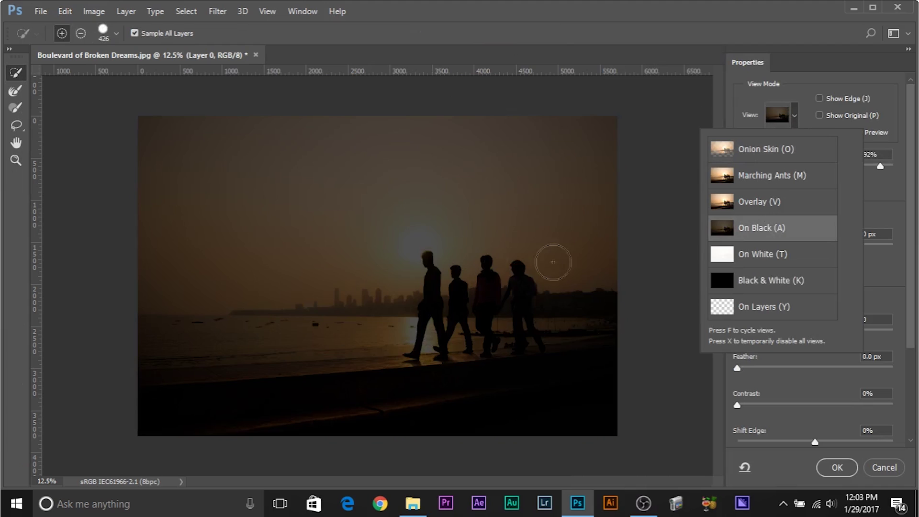
left_click(749, 91)
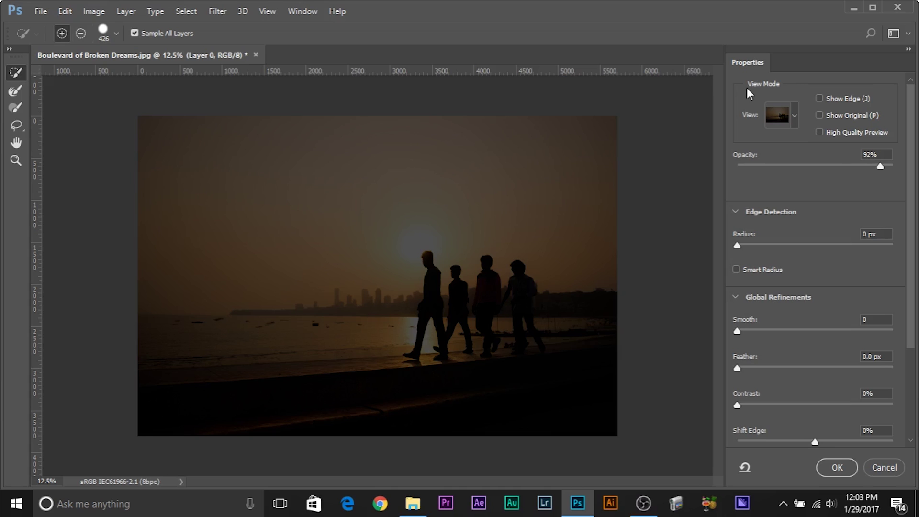
left_click_drag(897, 171, 914, 175)
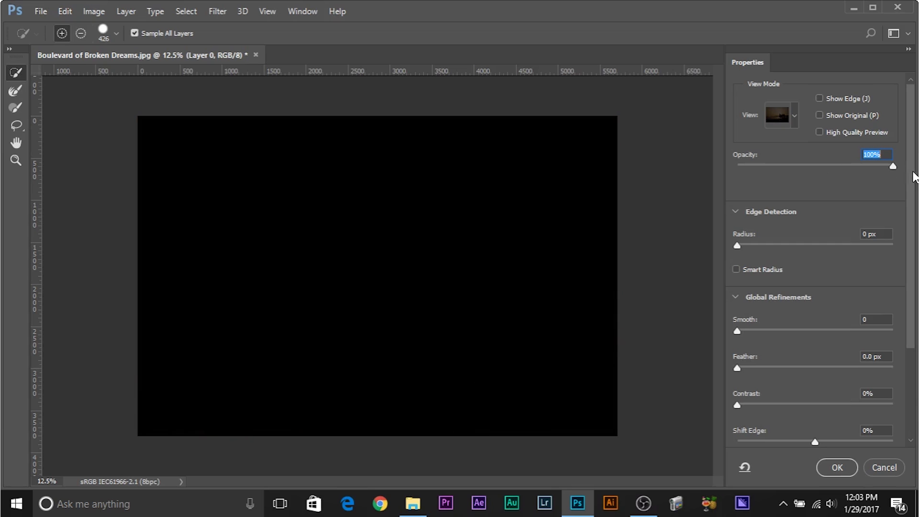
left_click(741, 165)
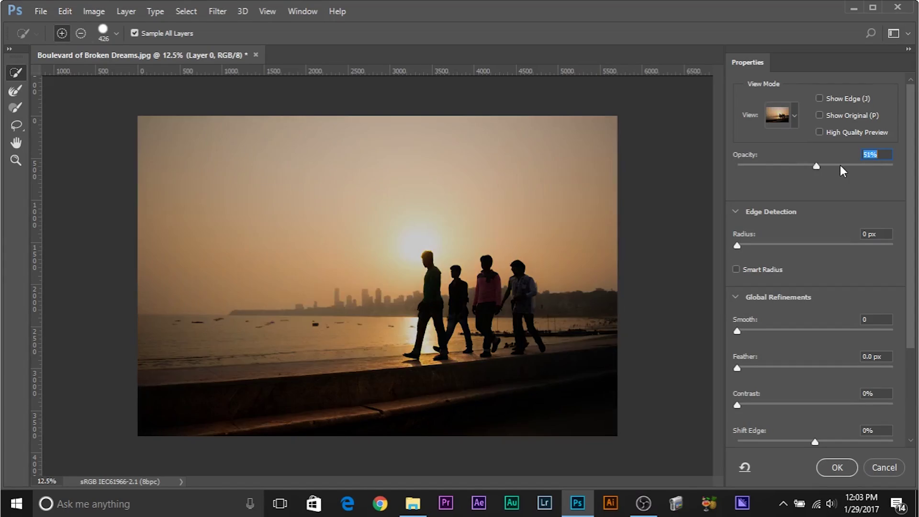
left_click_drag(840, 165, 855, 165)
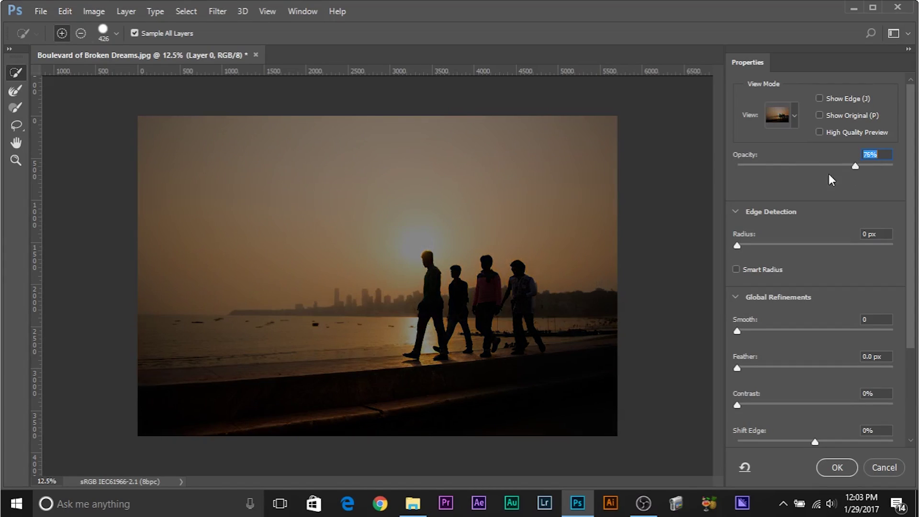
Step: Select the sky with the Quick Selection tool and subtract the water below the horizon from the selection
key("ctrl+plus")
key("ctrl+minus")
left_click_drag(176, 162, 349, 185)
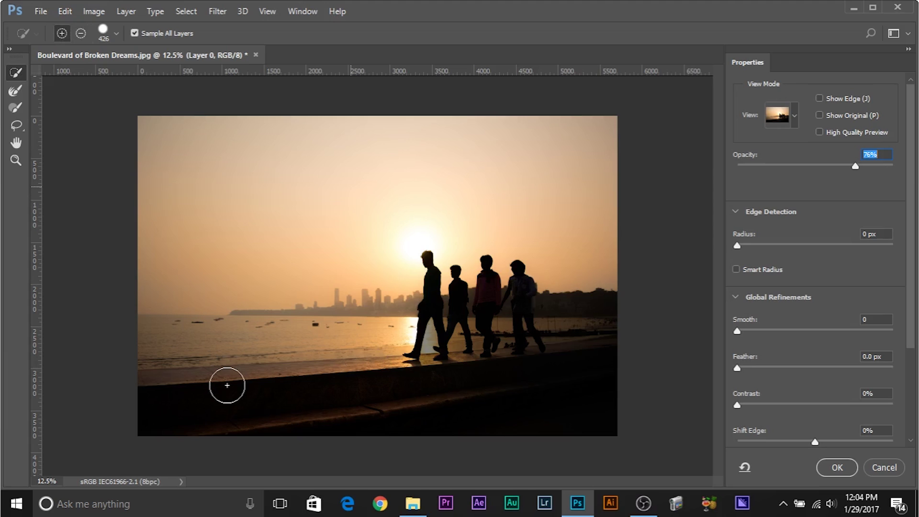
key("alt")
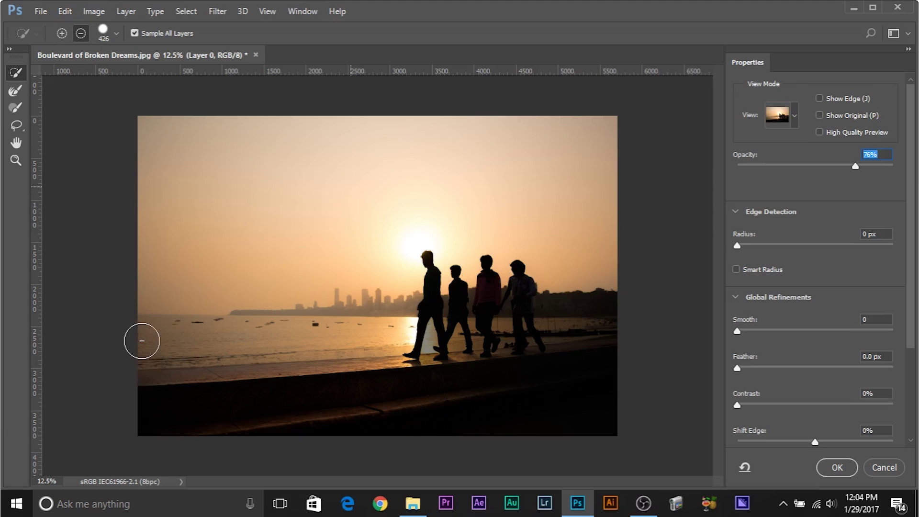
mouse_move(142, 338)
left_mouse_down()
mouse_move(245, 349)
mouse_move(529, 343)
mouse_move(442, 343)
mouse_move(385, 326)
left_mouse_up()
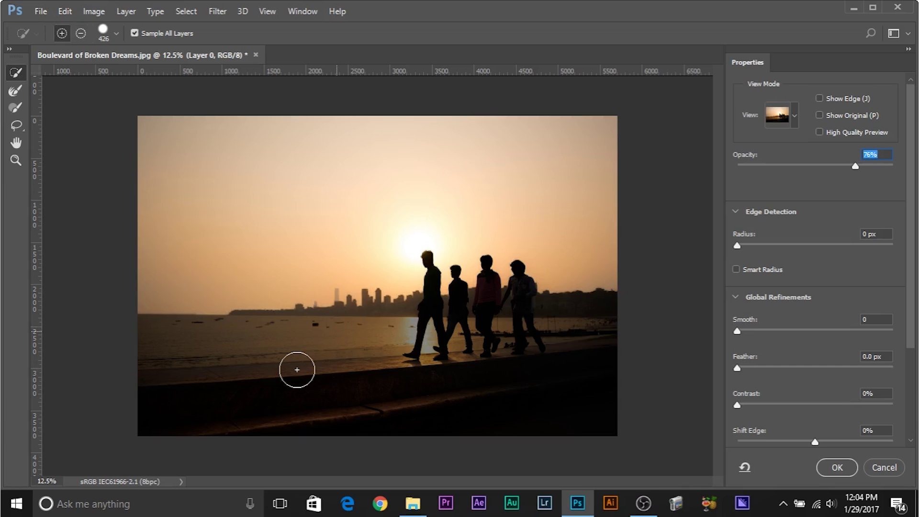
Step: Subtract the faint tall tower on the skyline from the sky selection using a 33 px Quick Selection brush
key("ctrl+plus")
key("ctrl+plus")
key("ctrl+plus")
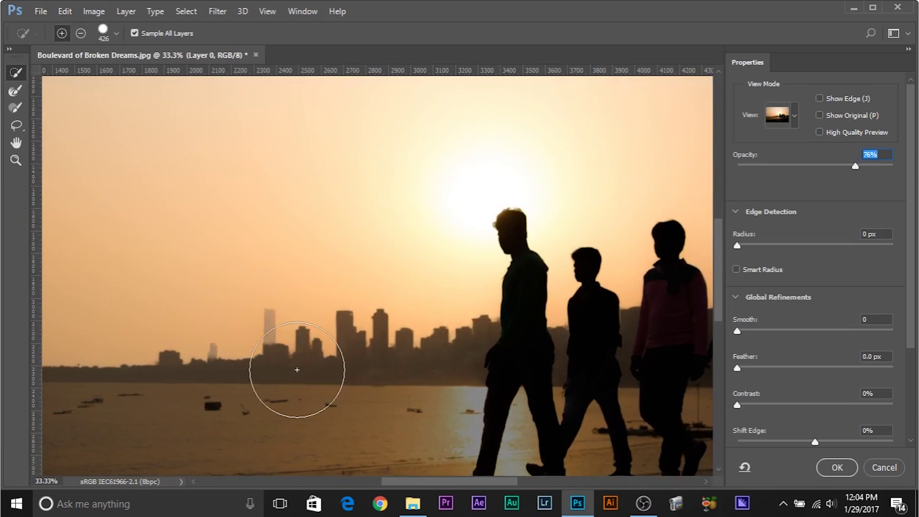
key("ctrl+plus")
key("ctrl+plus")
mouse_move(287, 311)
left_mouse_down()
mouse_move(365, 205)
mouse_move(441, 263)
left_mouse_up()
left_click_drag(346, 347, 261, 324)
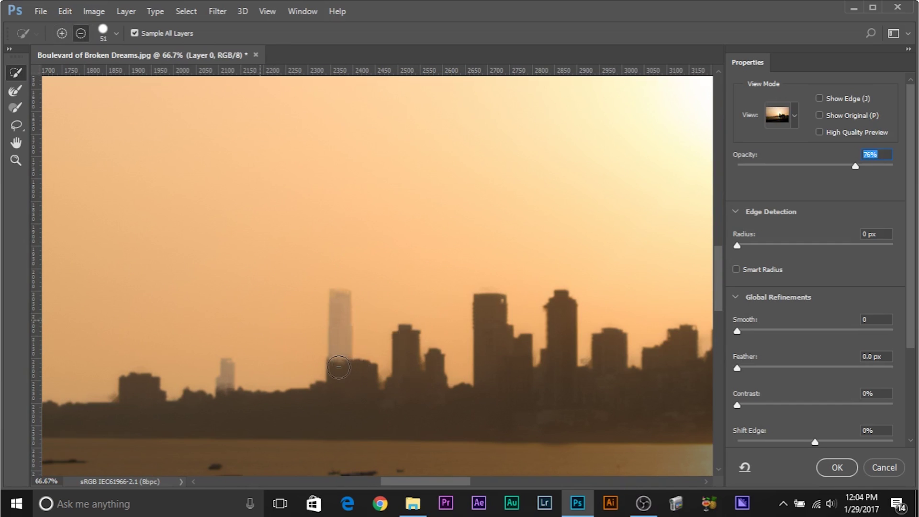
left_click_drag(343, 361, 339, 364)
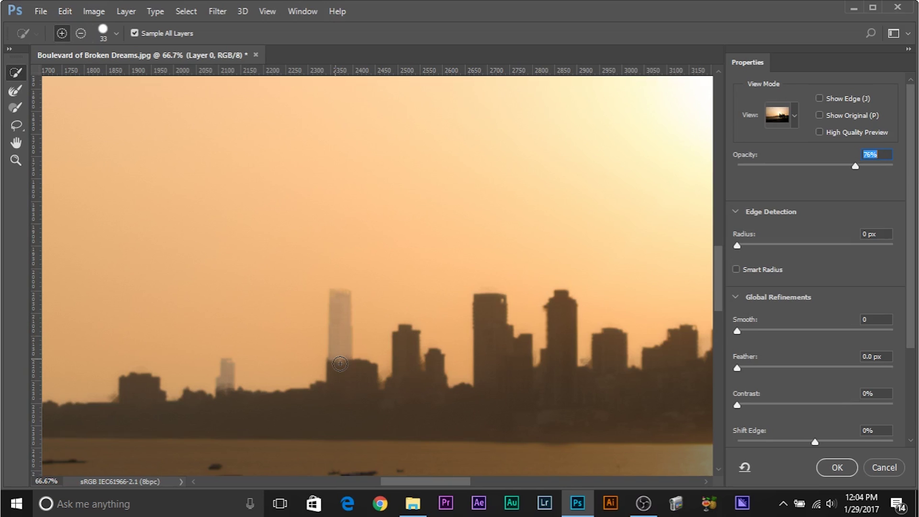
mouse_move(340, 364)
left_mouse_down()
mouse_move(442, 395)
mouse_move(335, 377)
mouse_move(350, 380)
mouse_move(371, 139)
mouse_move(337, 425)
left_mouse_up()
left_click_drag(336, 360, 336, 341)
key("alt")
left_click_drag(339, 372, 341, 299)
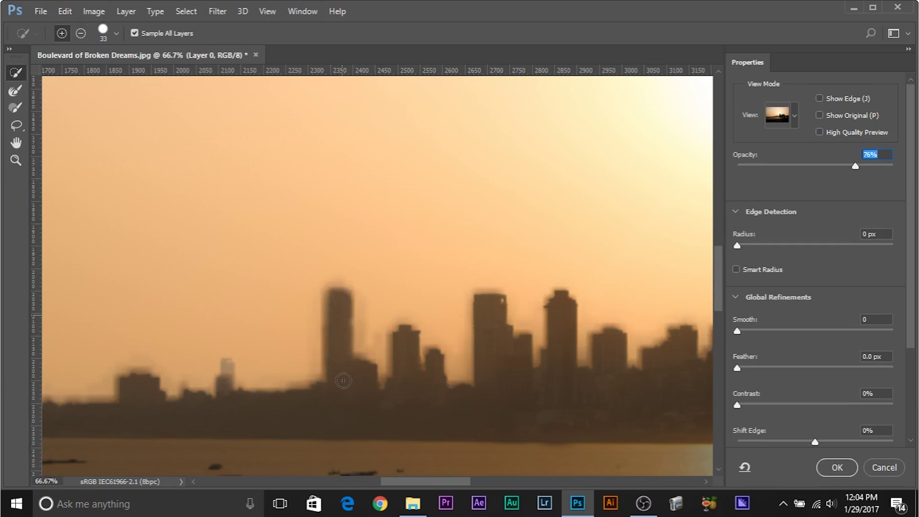
Step: Subtract the small faint tower farther left on the skyline from the selection using a 21 px brush
left_click_drag(295, 360, 466, 314)
right_click(390, 348, "alt")
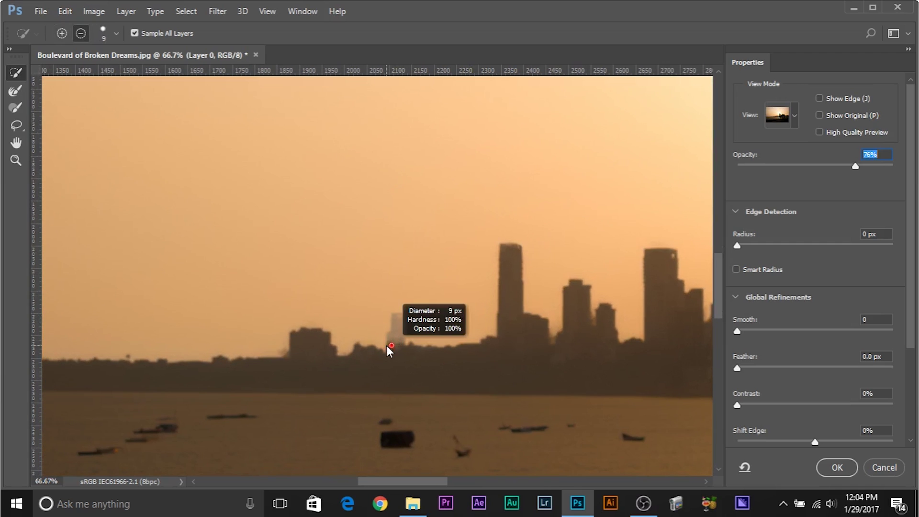
key("alt")
left_click_drag(394, 342, 400, 328)
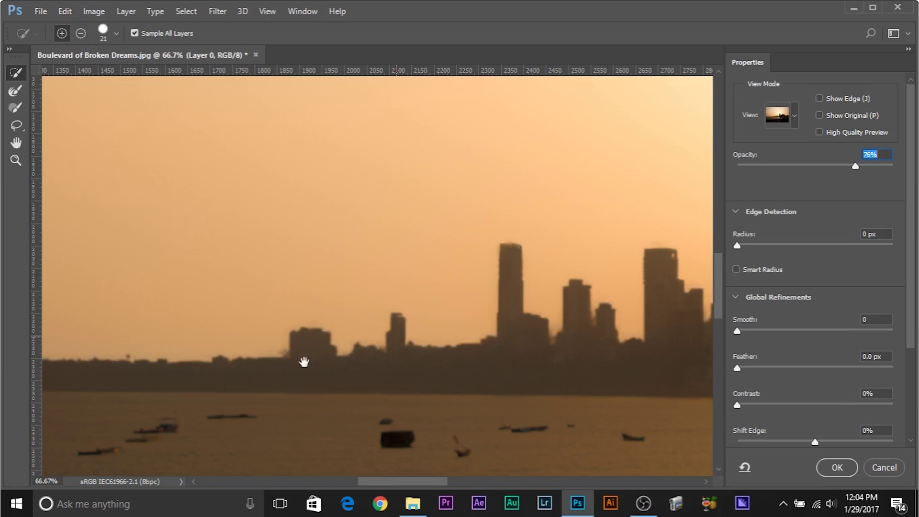
Step: Refine the selection edge along the shoreline and low buildings at the skyline's left end with a 40 px Refine Edge Brush
left_click_drag(304, 364, 688, 310)
left_click_drag(194, 307, 217, 261)
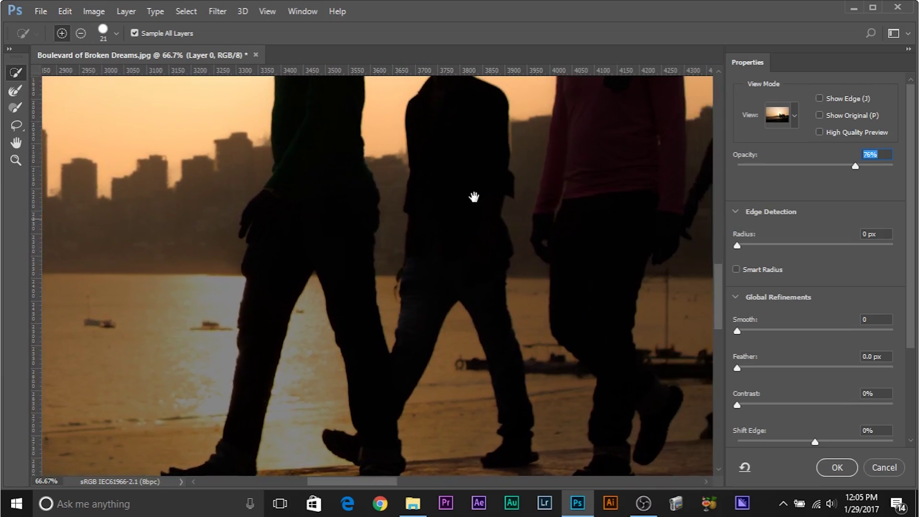
left_click_drag(495, 134, 779, 324)
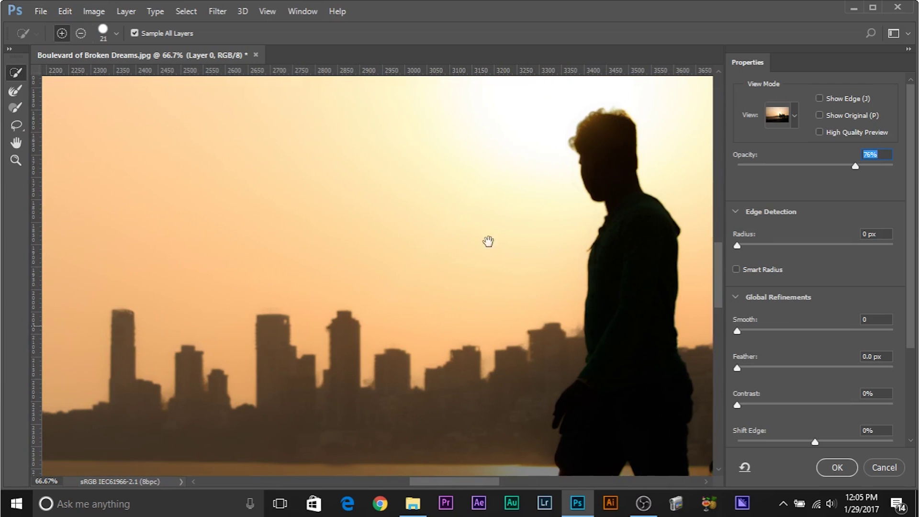
left_click(13, 94)
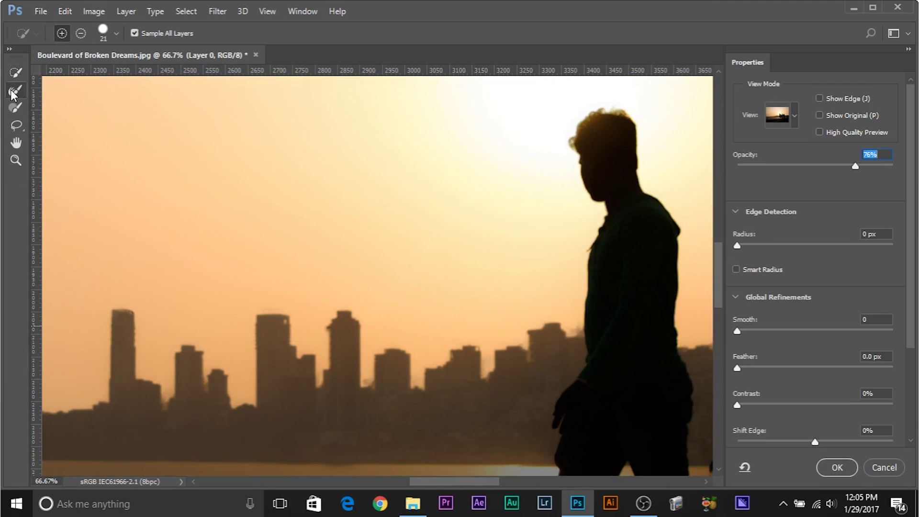
mouse_move(185, 338)
left_mouse_down()
mouse_move(615, 267)
mouse_move(877, 294)
left_mouse_up()
mouse_move(295, 332)
left_mouse_down()
mouse_move(525, 293)
mouse_move(602, 300)
mouse_move(67, 299)
mouse_move(78, 309)
left_mouse_up()
mouse_move(129, 369)
left_mouse_down()
mouse_move(105, 372)
mouse_move(101, 363)
left_mouse_up()
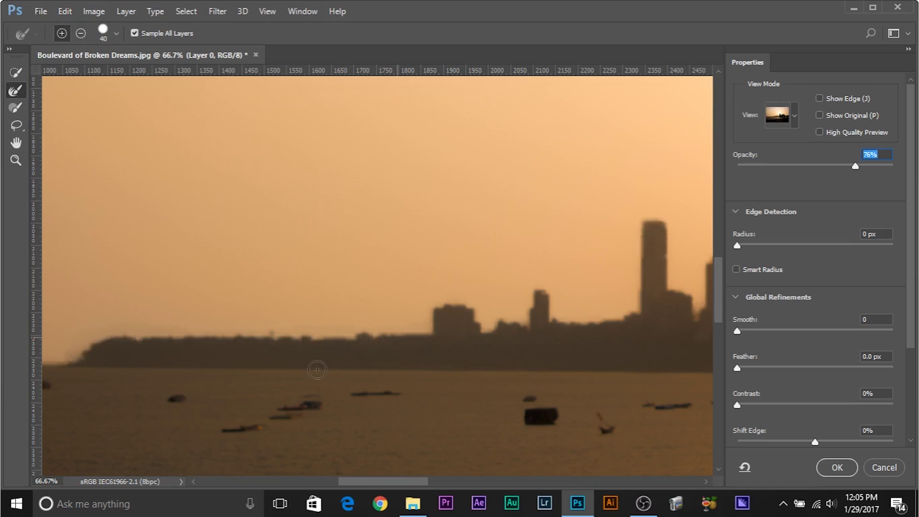
left_click_drag(450, 337, 270, 339)
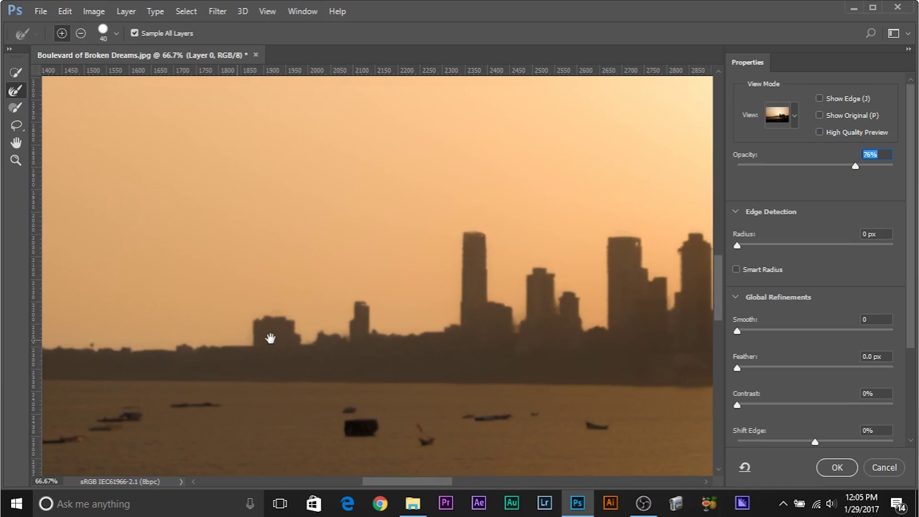
left_click_drag(374, 329, 328, 337)
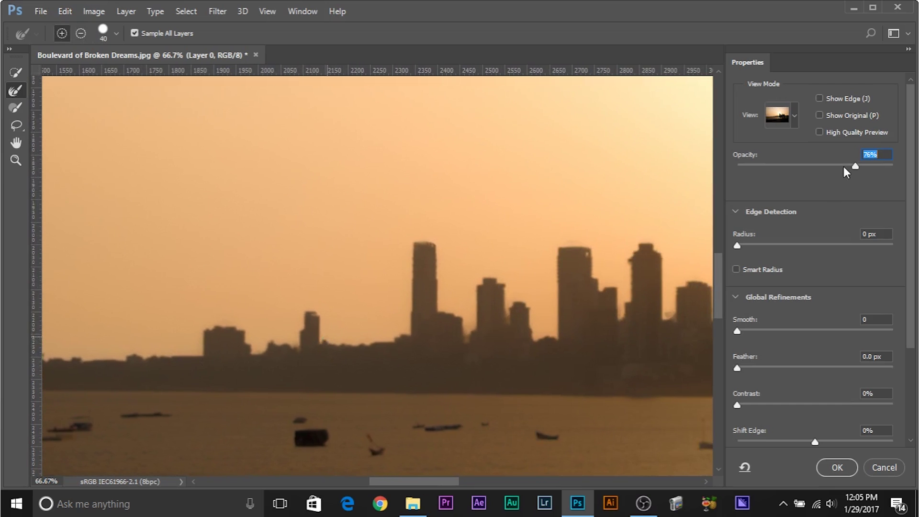
Step: Set the preview opacity to 100% and refine the selection edges around the skyline's towers
left_click_drag(859, 164, 892, 168)
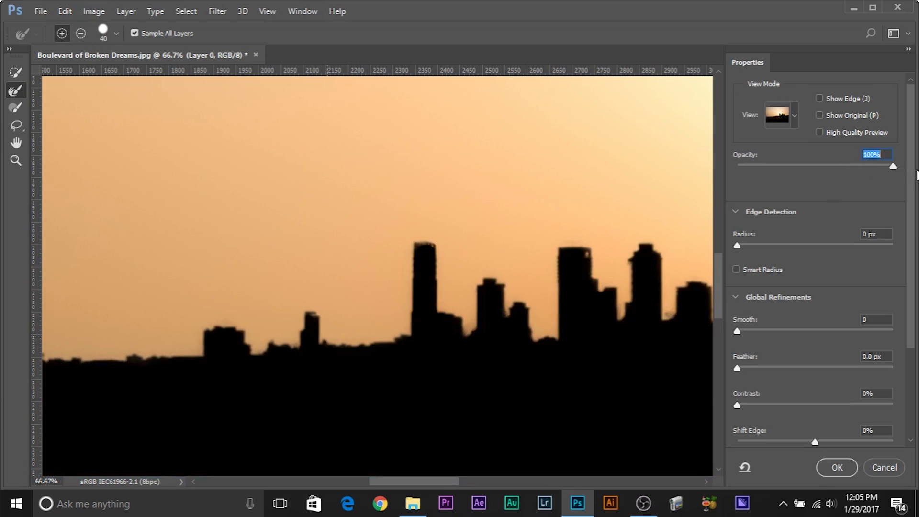
left_click_drag(341, 316, 297, 311)
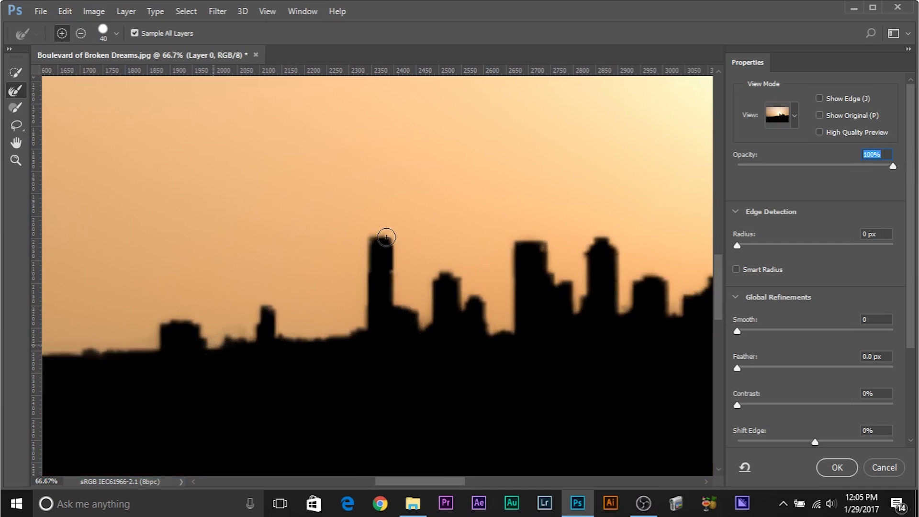
mouse_move(372, 236)
left_mouse_down()
mouse_move(395, 237)
mouse_move(396, 295)
mouse_move(417, 305)
mouse_move(428, 327)
left_mouse_up()
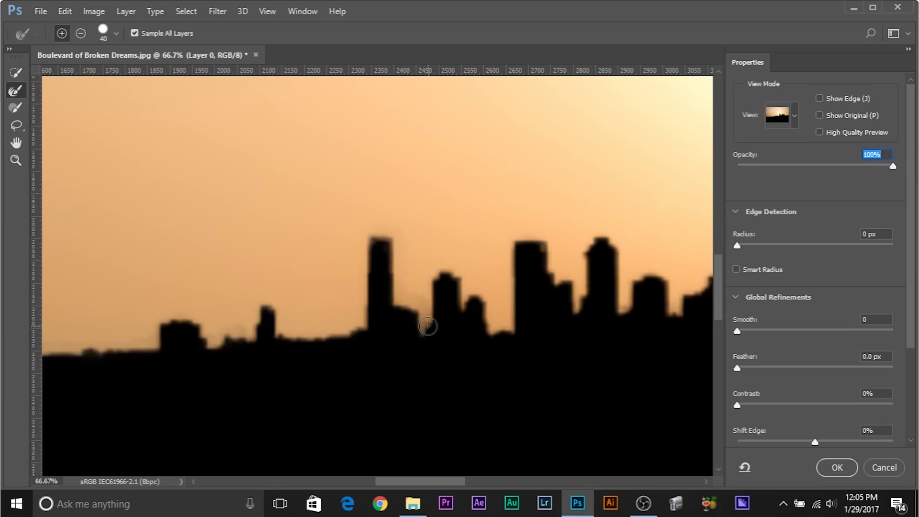
mouse_move(505, 289)
left_mouse_down()
mouse_move(283, 290)
mouse_move(269, 308)
mouse_move(273, 339)
mouse_move(286, 334)
mouse_move(293, 241)
mouse_move(320, 243)
mouse_move(356, 293)
left_mouse_up()
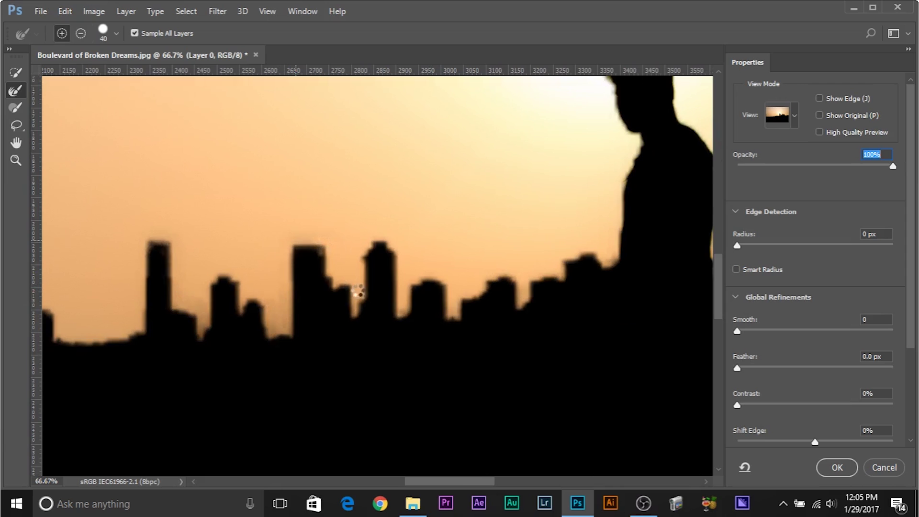
left_click_drag(534, 312, 343, 318)
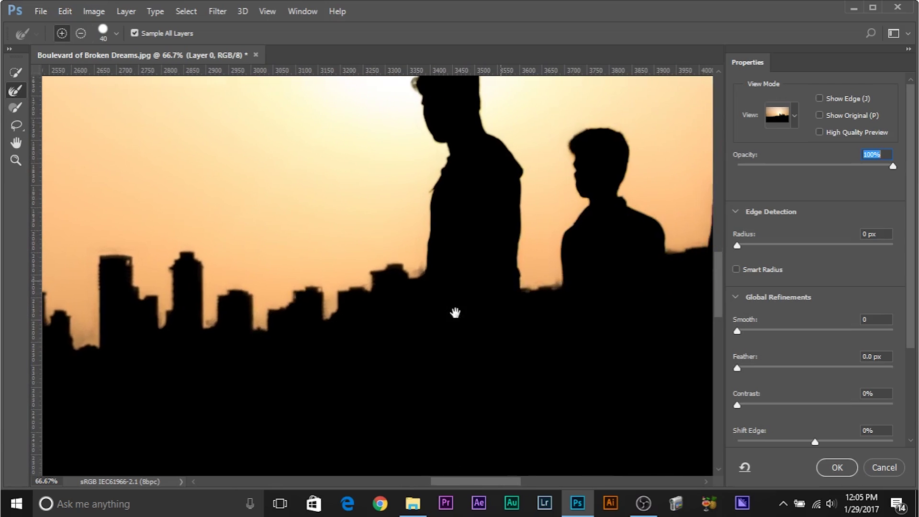
Step: Refine the selection edges around the four people's heads and shoulders and along the tree line right of them
left_click_drag(475, 299, 417, 400)
mouse_move(316, 191)
left_mouse_down()
mouse_move(326, 199)
mouse_move(332, 178)
mouse_move(353, 166)
mouse_move(379, 168)
left_mouse_up()
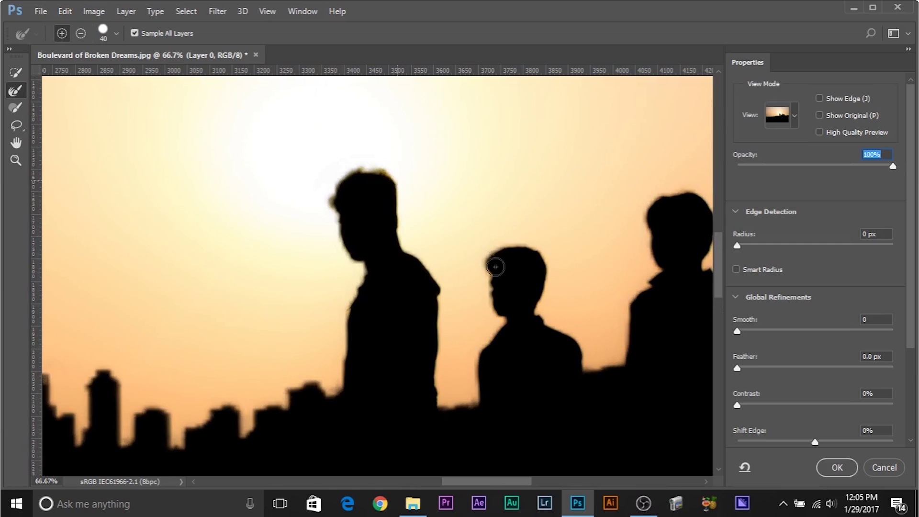
left_click_drag(470, 246, 246, 215)
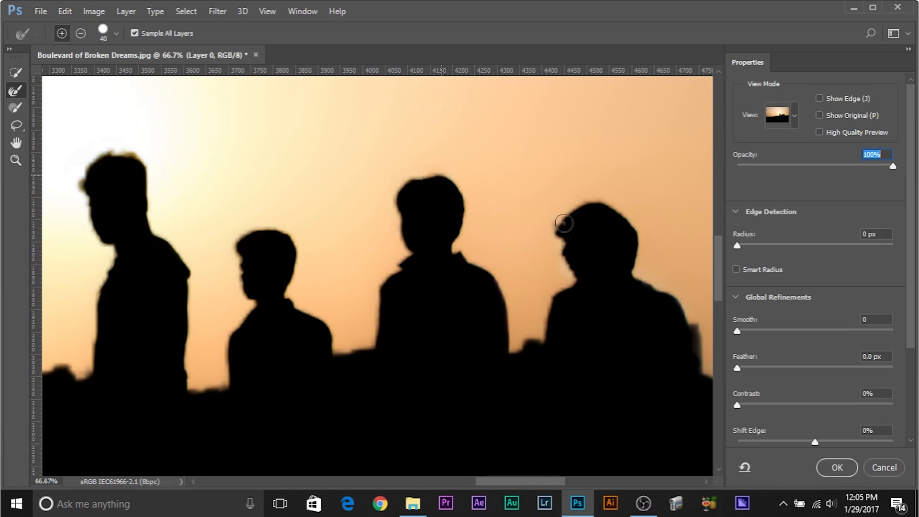
mouse_move(557, 228)
left_mouse_down()
mouse_move(587, 202)
mouse_move(636, 231)
left_mouse_up()
mouse_move(231, 248)
left_mouse_down()
mouse_move(247, 230)
mouse_move(240, 258)
left_mouse_up()
left_click_drag(302, 386, 110, 292)
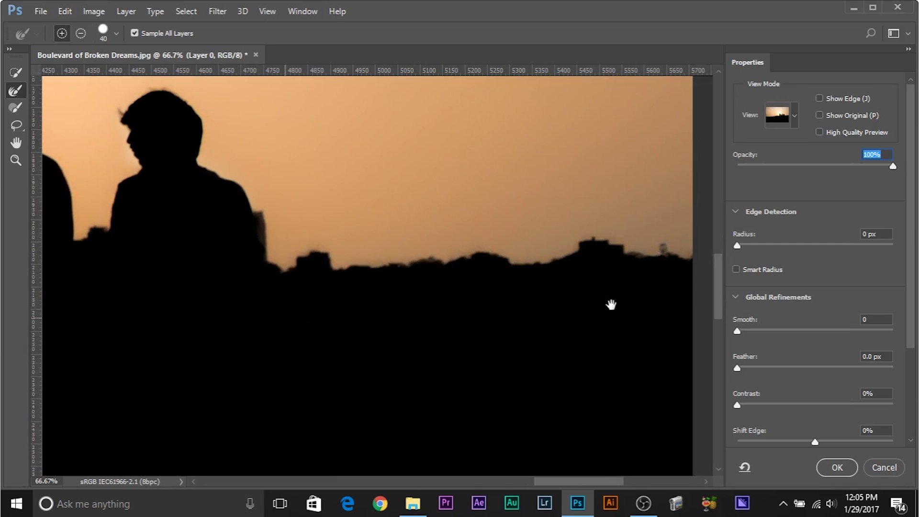
scroll(545, 253, "down", 6)
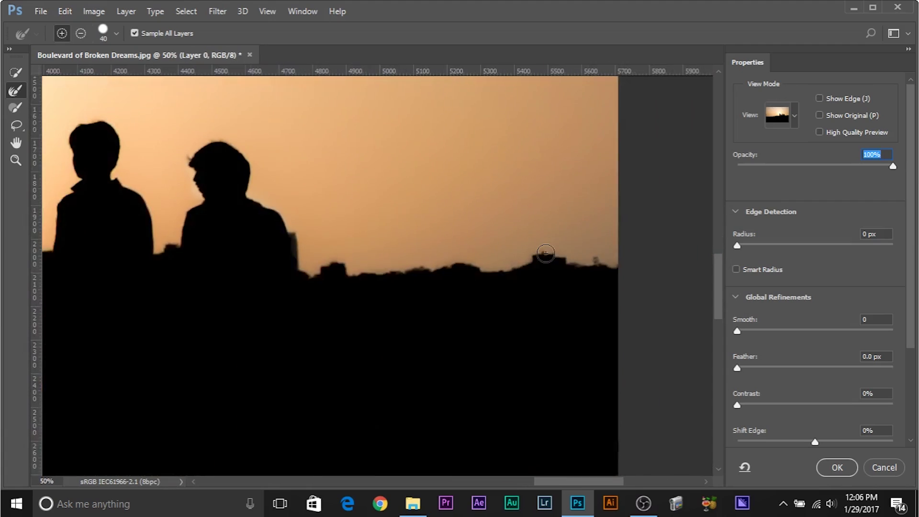
scroll(546, 254, "up", 1)
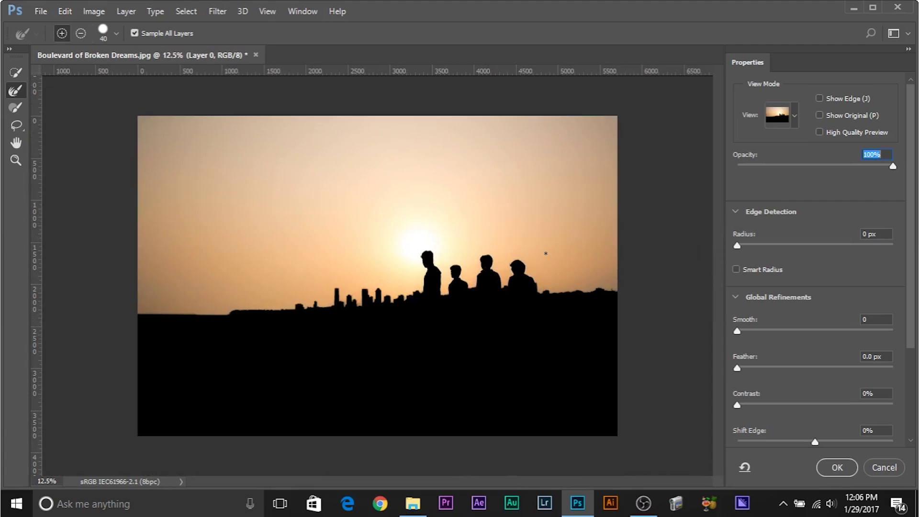
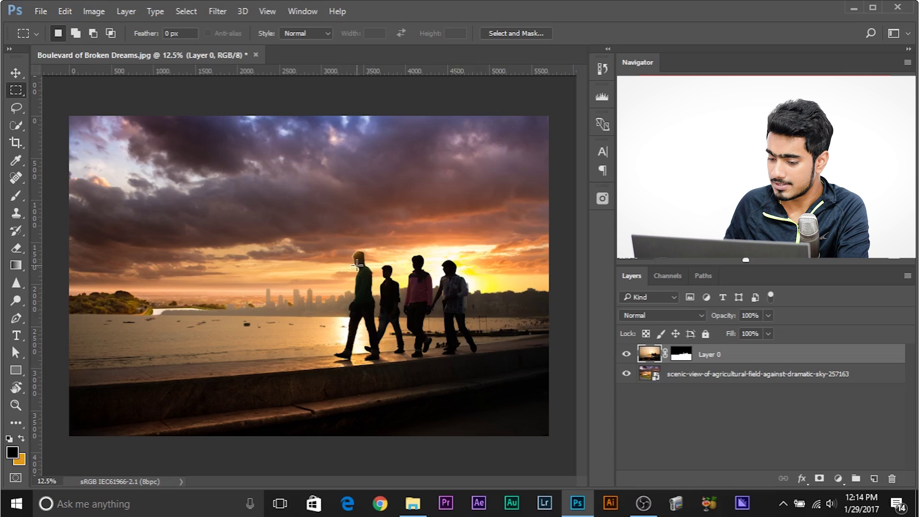
Step: Move the dramatic sky layer horizontally to the left so its bright sun glow sits behind the leading walker
left_click(700, 376)
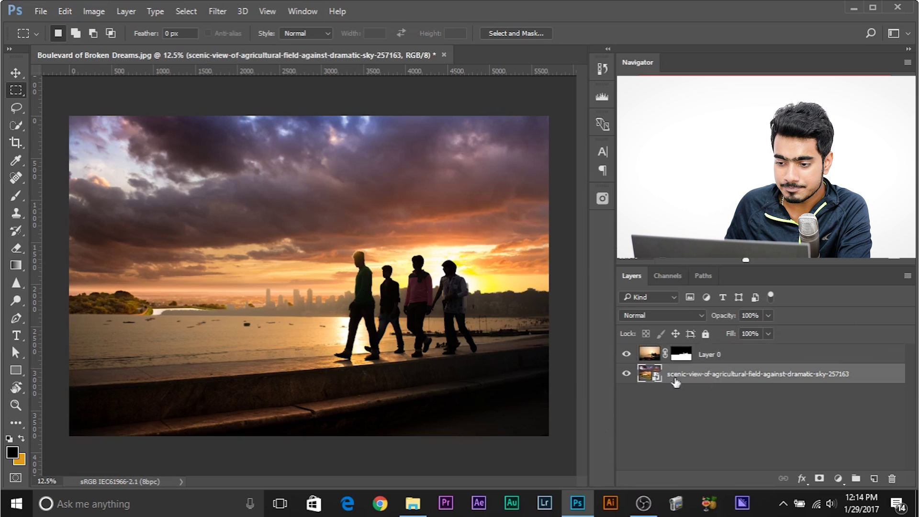
left_click(15, 73)
left_click_drag(452, 216, 364, 215)
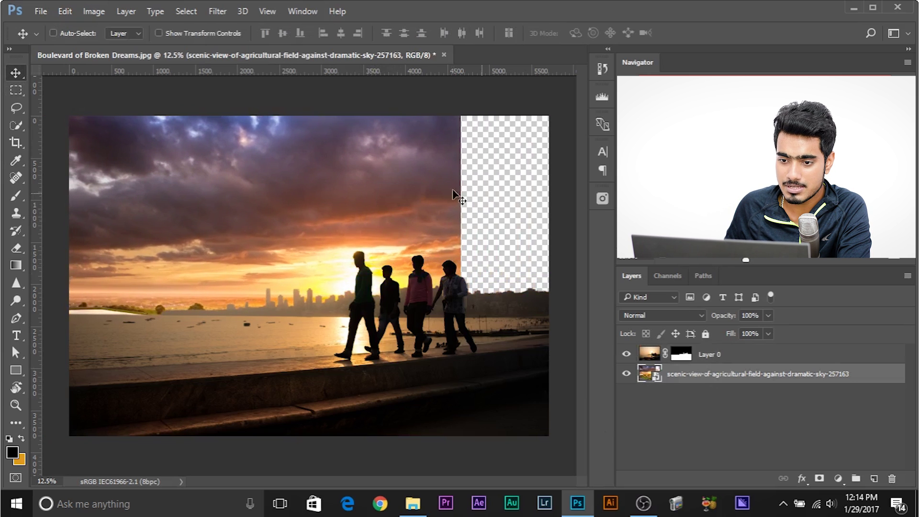
Step: Free Transform the sky layer, enlarging it to about 104.8% toward the photo's upper-right corner, and shift it down slightly
key("ctrl+minus")
left_click(468, 163, "ctrl")
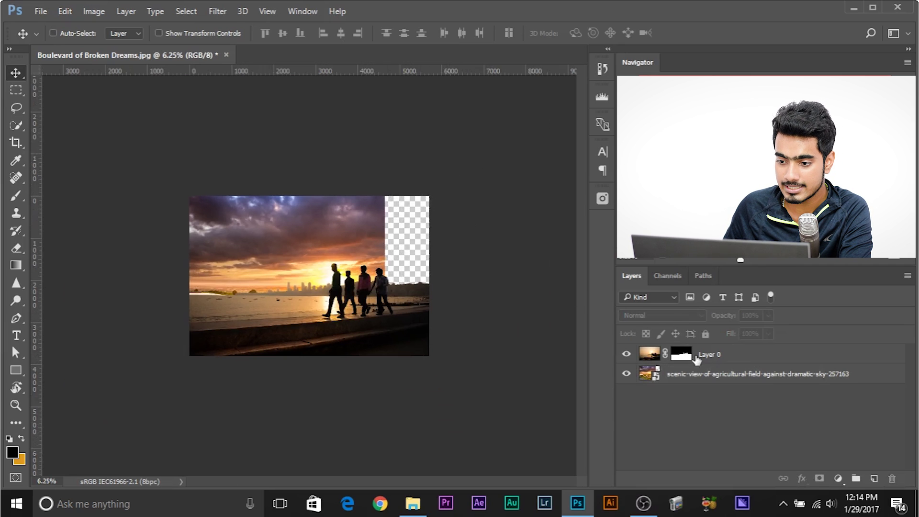
left_click(703, 374)
key("ctrl+t")
left_click_drag(388, 193, 429, 166)
left_click_drag(405, 234, 402, 254)
Step: Reposition the sky layer against the skyline so its lake and fields stay hidden, with its centre at about X 1793.5, Y 2241.5 px
key("ctrl+plus")
key("ctrl+plus")
key("ctrl+plus")
key("ctrl+plus")
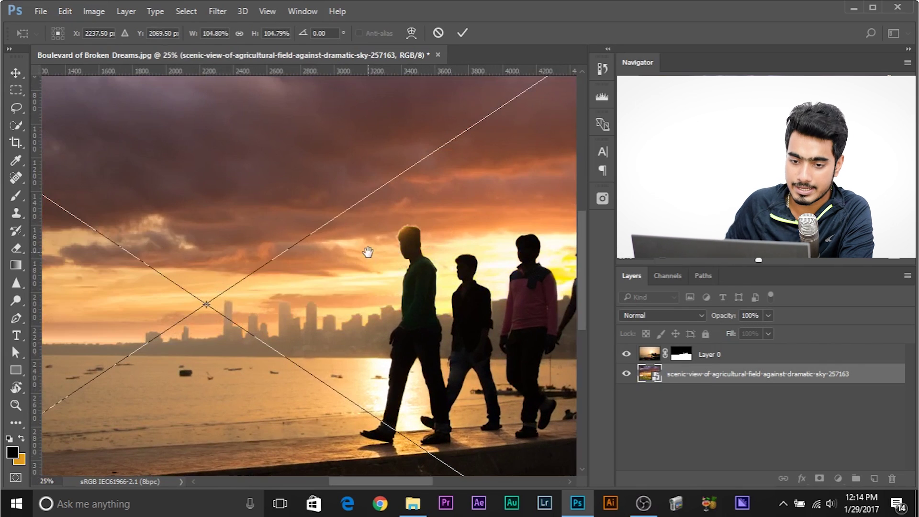
left_click_drag(276, 242, 568, 291)
left_click_drag(499, 281, 463, 206)
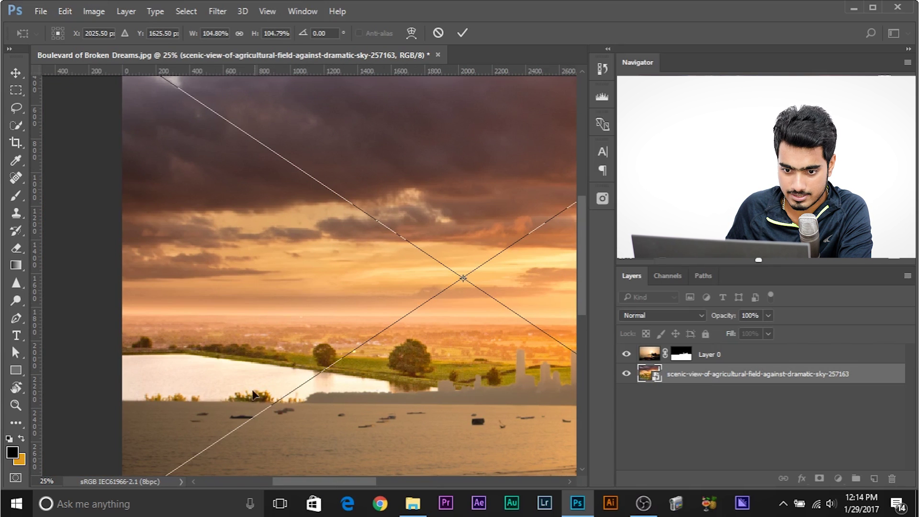
left_click_drag(409, 222, 386, 311)
key("ctrl+minus")
key("ctrl+minus")
key("ctrl+minus")
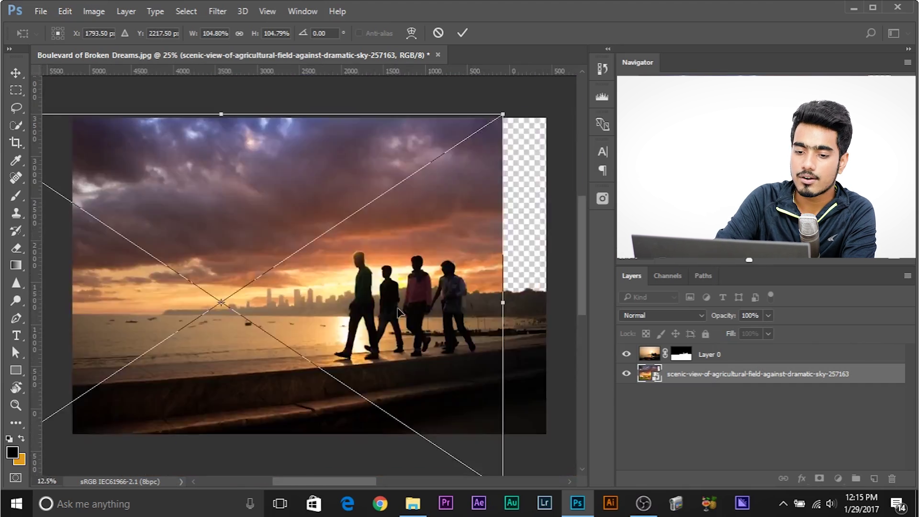
key("ctrl+plus")
key("Down")
key("Down")
key("Down")
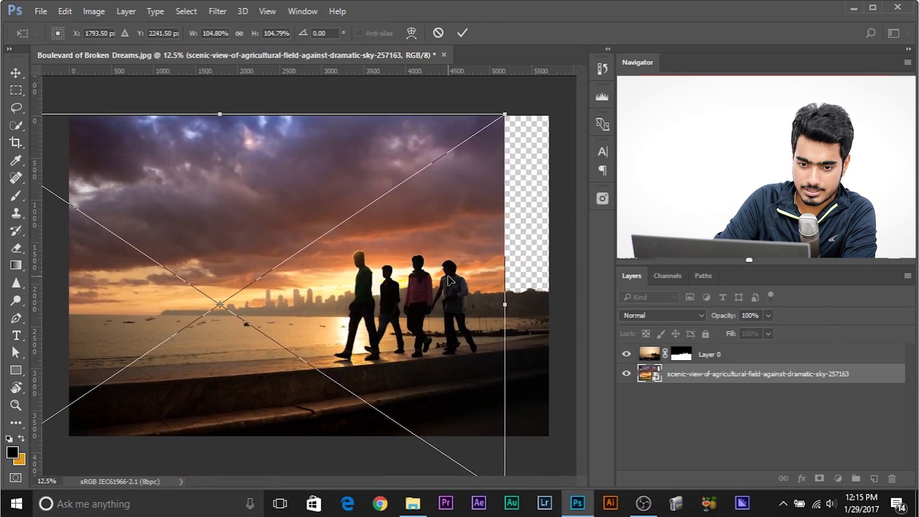
Step: Enlarge the sky layer to about 113.3% to fill the photo's right edge and nudge its centre to X 2045.5, Y 2217.5 px
left_click_drag(506, 113, 551, 83)
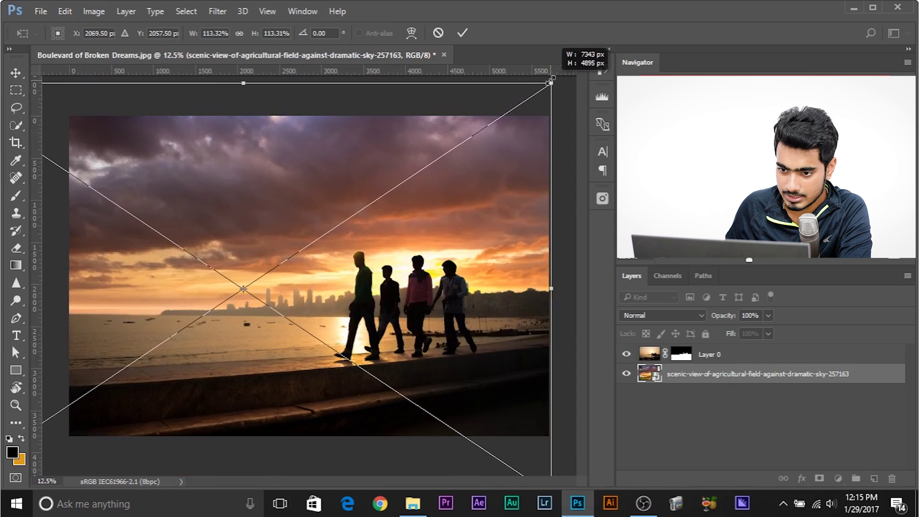
key("Left")
key("Left")
key("Left")
key("Left")
key("Down")
key("Down")
key("Down")
key("Down")
key("Down")
key("Down")
key("Down")
key("Down")
key("Down")
key("Down")
key("Down")
key("Down")
key("Down")
key("Right")
key("Down")
key("Down")
key("Down")
key("Down")
key("Down")
key("Down")
key("Down")
key("Down")
key("Down")
key("Down")
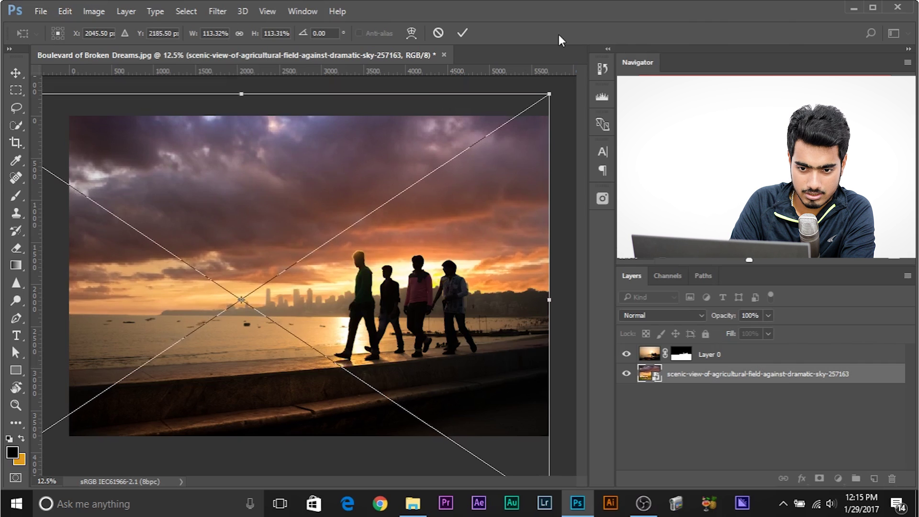
key("Up")
key("Up")
key("Up")
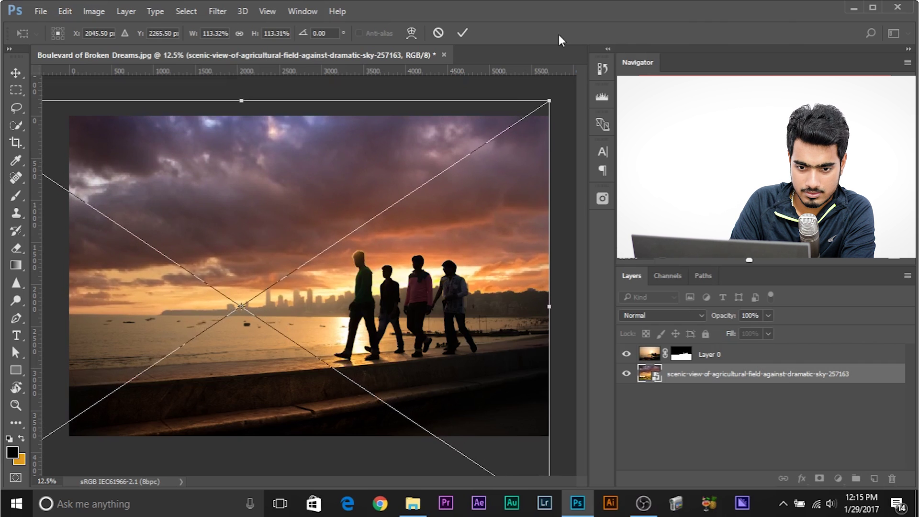
key("Up")
key("Up")
key("Up")
key("Up")
key("Up")
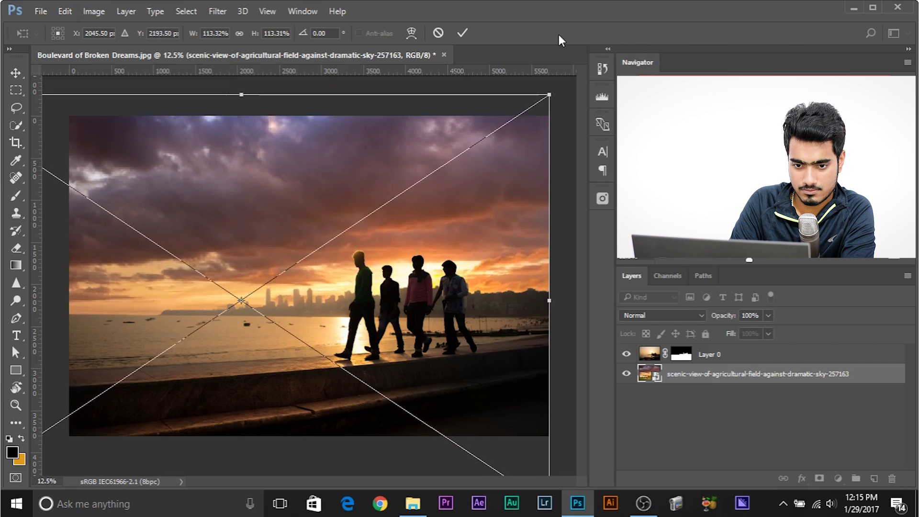
key("Down")
key("Down")
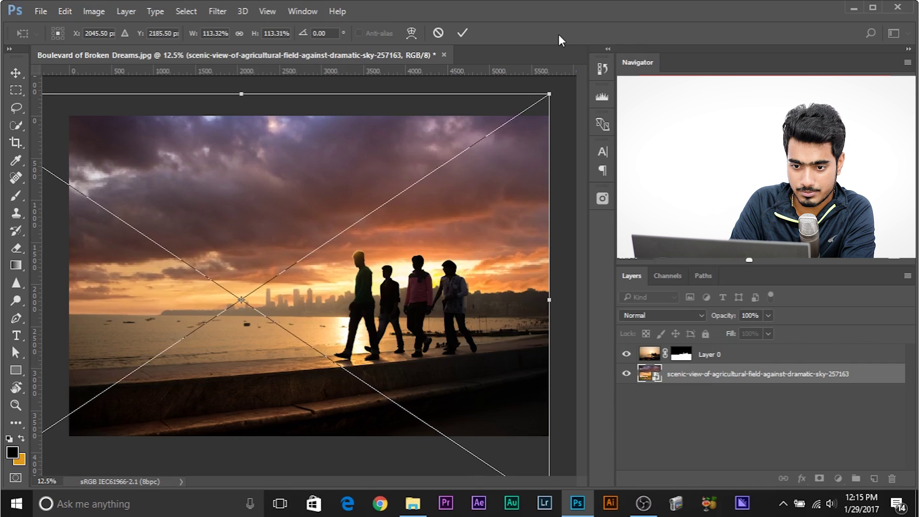
key("Down")
key("Down")
key("Down")
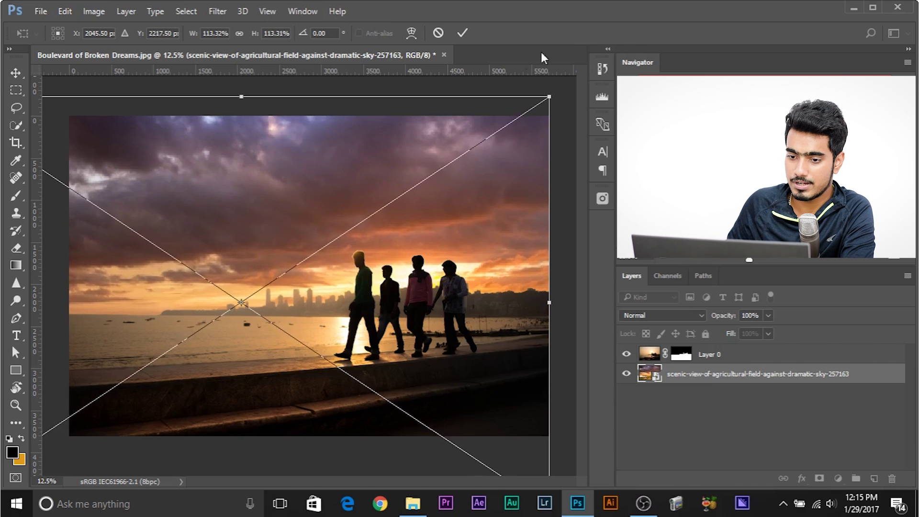
Step: Enlarge the sky layer from its upper-left corner to about 118%, nudge it down and apply the transform
key("ctrl+minus")
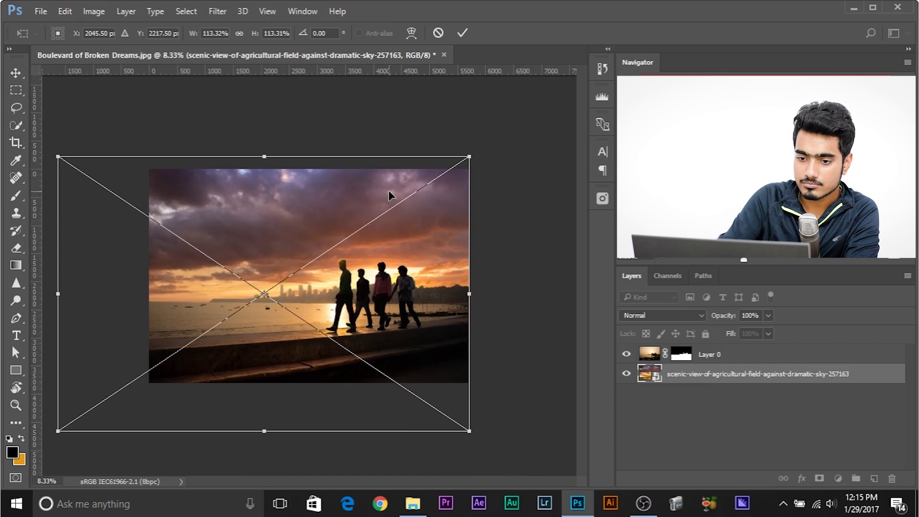
left_click_drag(60, 157, 42, 145)
key("Down")
key("Down")
key("Down")
key("Down")
key("Down")
key("Down")
key("Down")
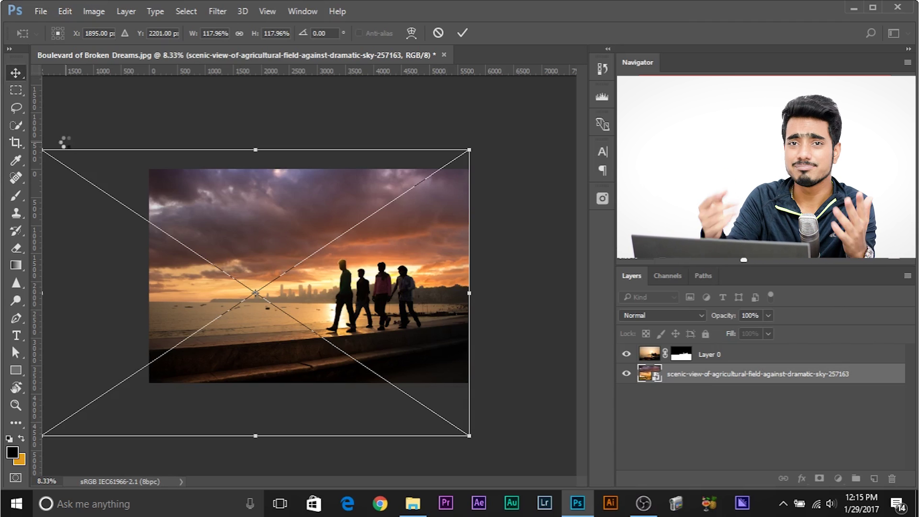
key("Return")
Step: Examine the blend between the skyline's towers and the new sky up close and in the full picture
key("ctrl+plus")
key("ctrl+plus")
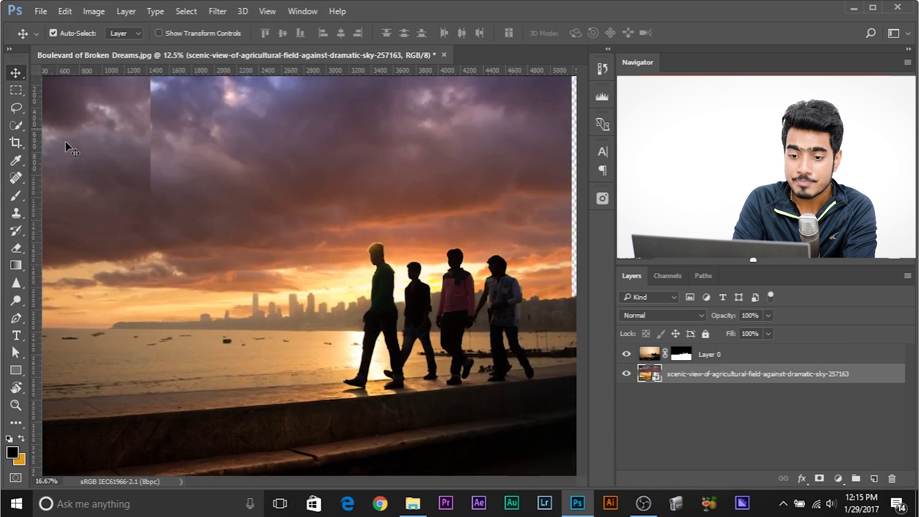
key("ctrl+plus")
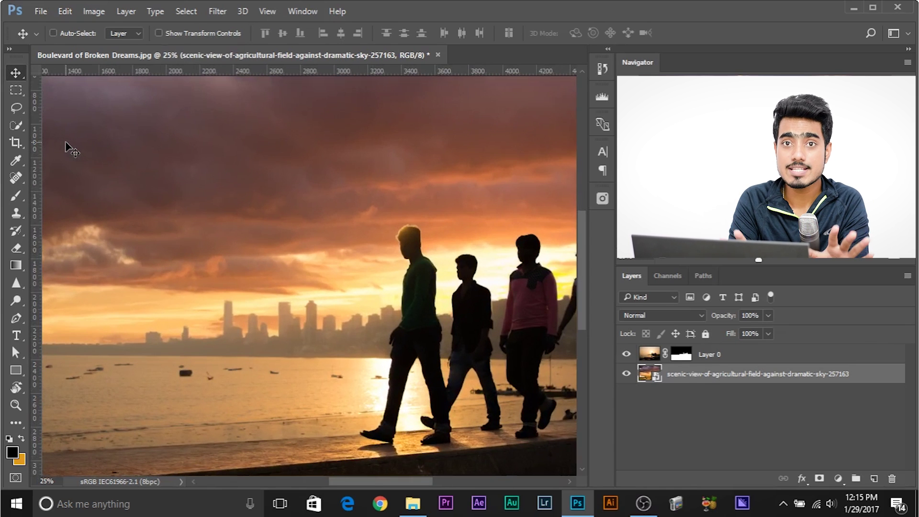
key("ctrl+plus")
key("ctrl+plus")
key("ctrl+plus")
key("ctrl+plus")
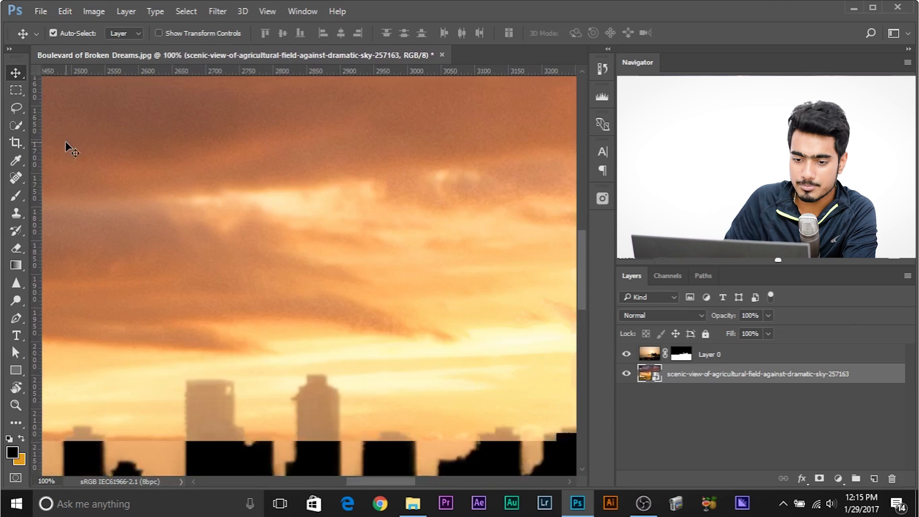
left_click_drag(372, 376, 453, 232)
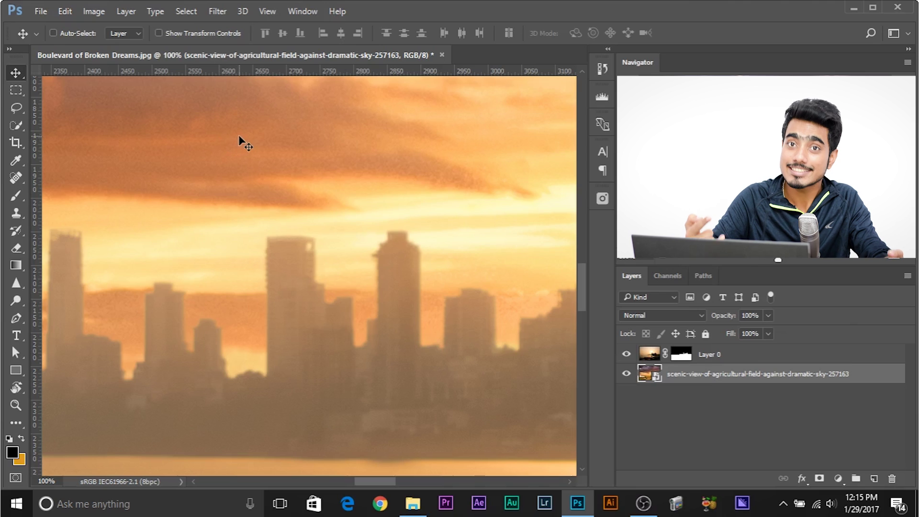
key("ctrl+minus")
key("ctrl+minus")
key("ctrl+minus")
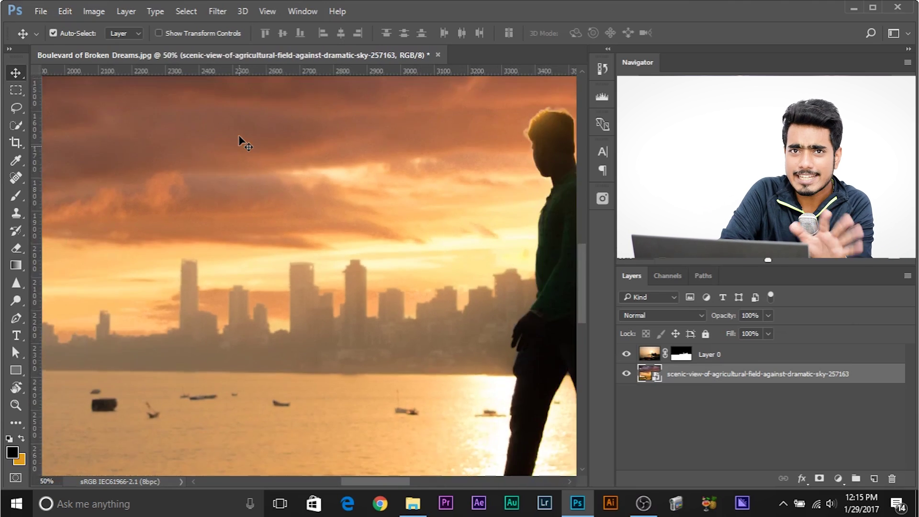
key("ctrl+minus")
key("ctrl+minus")
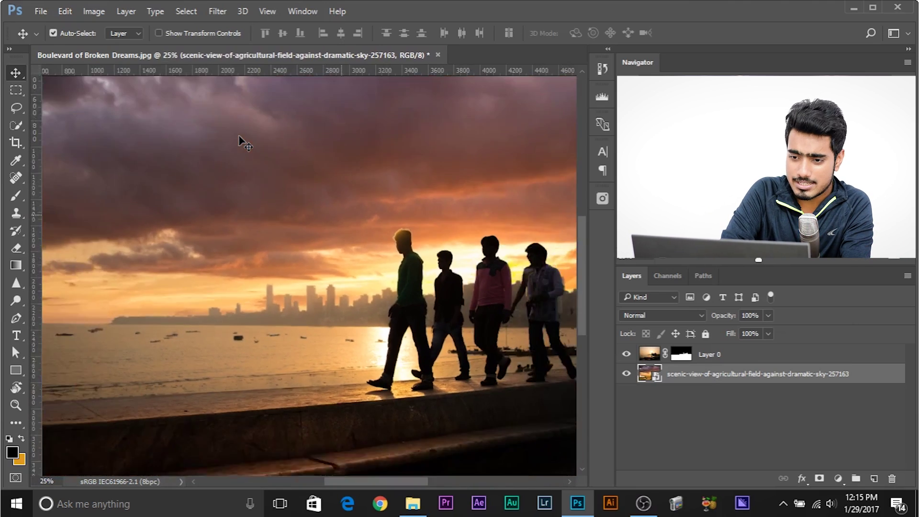
key("ctrl+minus")
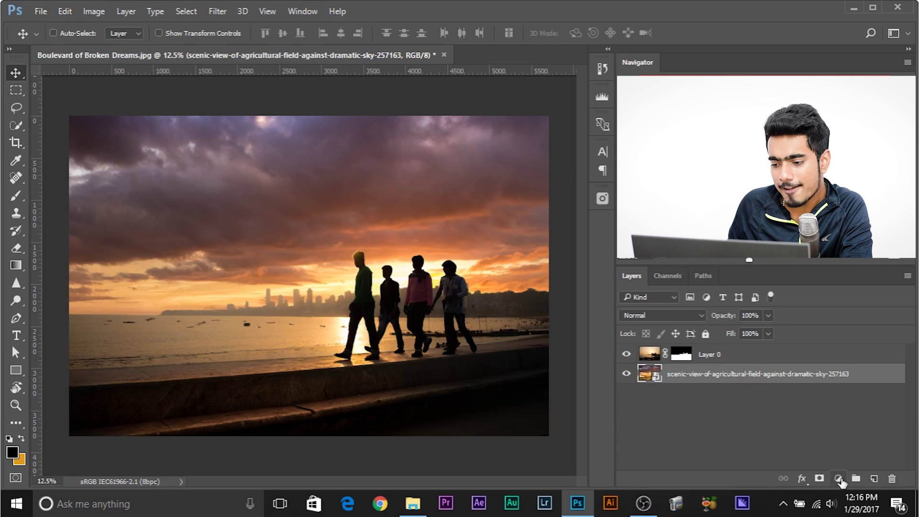
Step: Add a Curves adjustment layer directly above the sky layer and move its settings clear of the middle of the photo
left_click(838, 478)
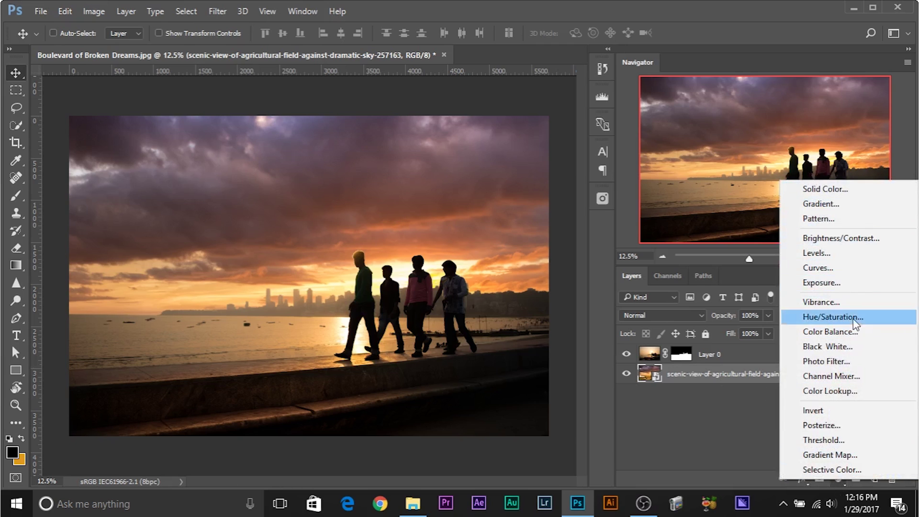
left_click(818, 268)
left_click_drag(519, 157, 440, 95)
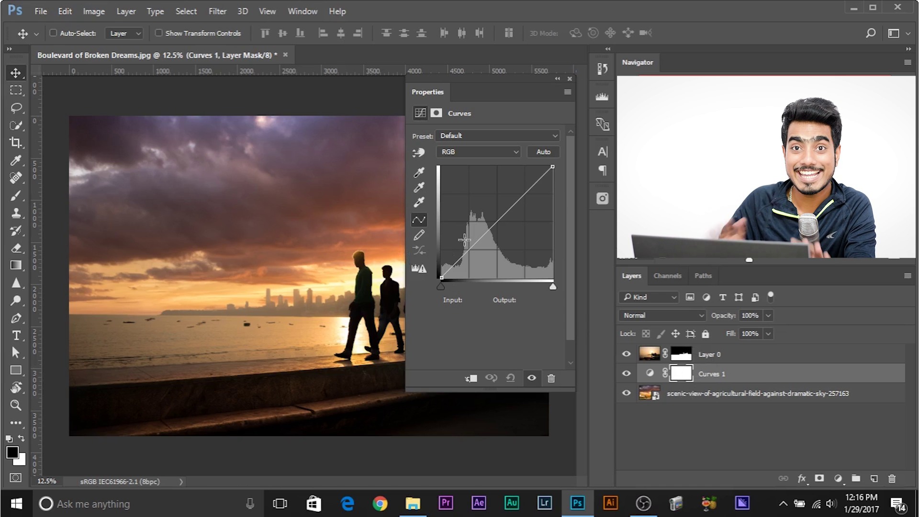
Step: Raise the black point of the RGB curve to output 80, judging the sky's haze against the skyline's towers
key("ctrl+plus")
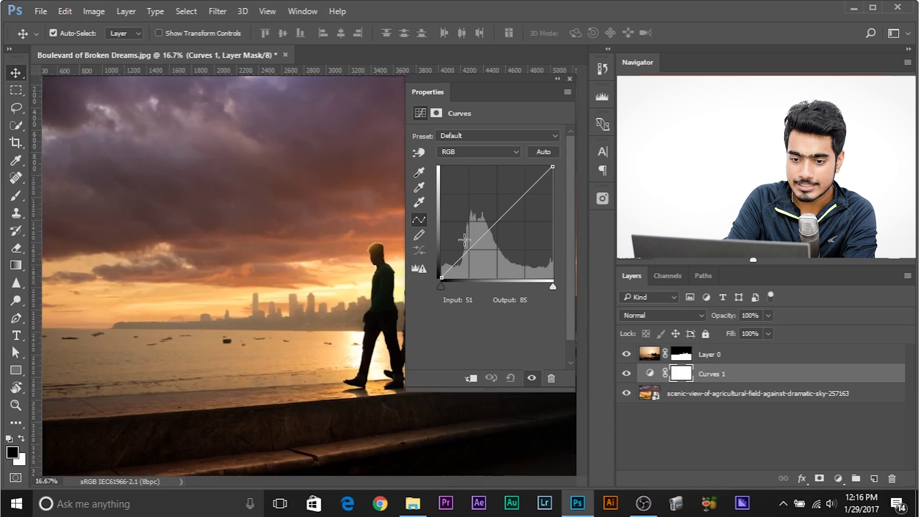
key("ctrl+plus")
key("ctrl+plus")
key("ctrl+plus")
key("ctrl+plus")
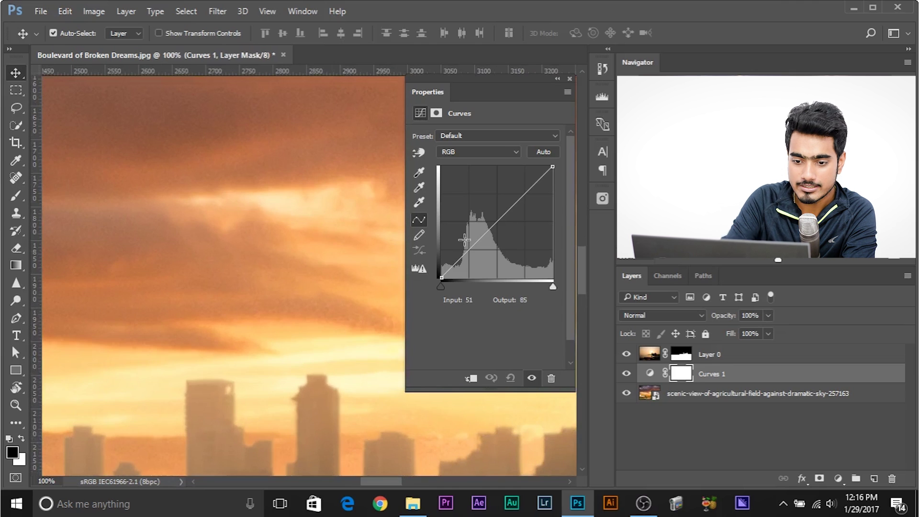
left_click_drag(274, 334, 426, 190)
left_click_drag(250, 239, 242, 242)
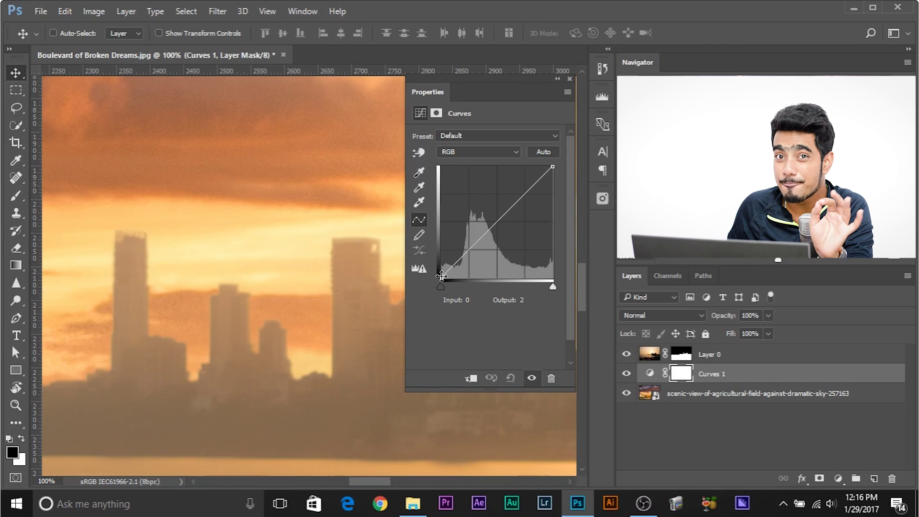
left_click_drag(441, 275, 441, 277)
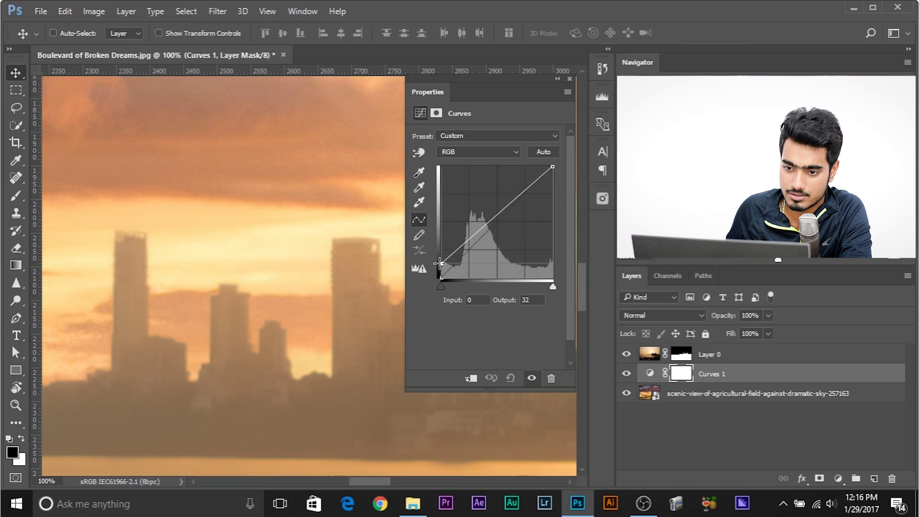
left_click_drag(438, 252, 432, 225)
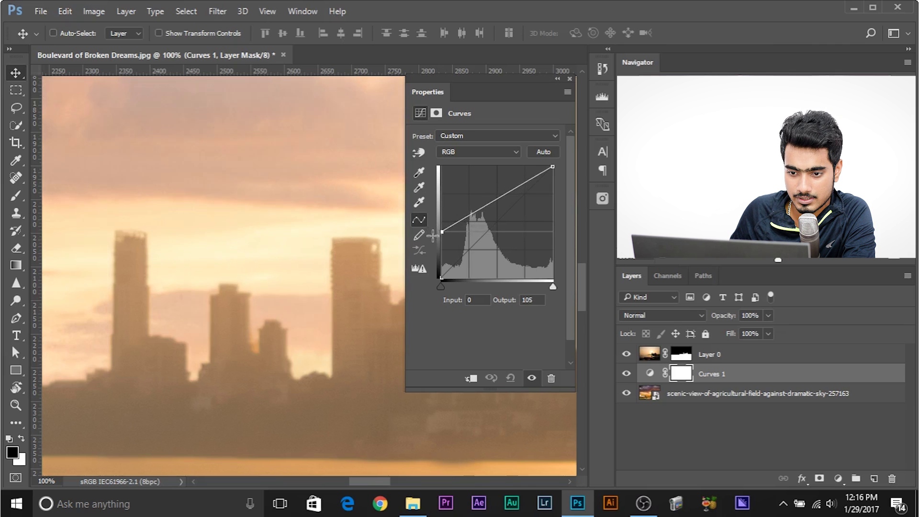
mouse_move(433, 243)
left_mouse_down()
mouse_move(438, 278)
mouse_move(428, 240)
left_mouse_up()
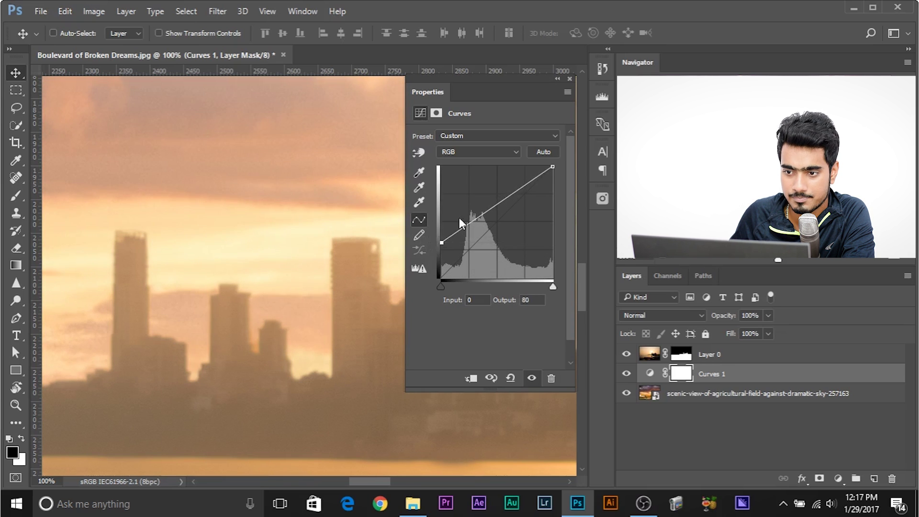
Step: Close the curve settings and compare the whole picture with the Curves adjustment hidden and shown
left_click(570, 78)
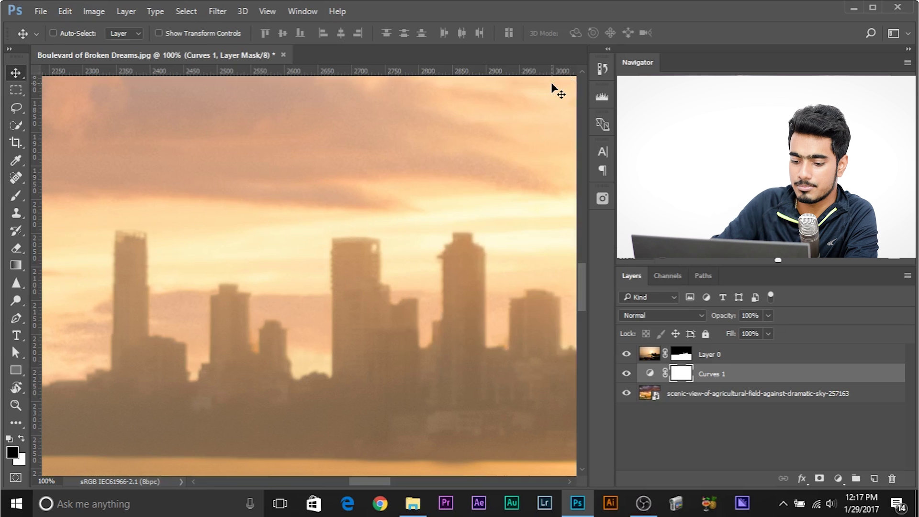
key("ctrl+minus")
key("ctrl+minus")
key("ctrl+minus")
key("ctrl+minus")
key("ctrl+minus")
key("ctrl+minus")
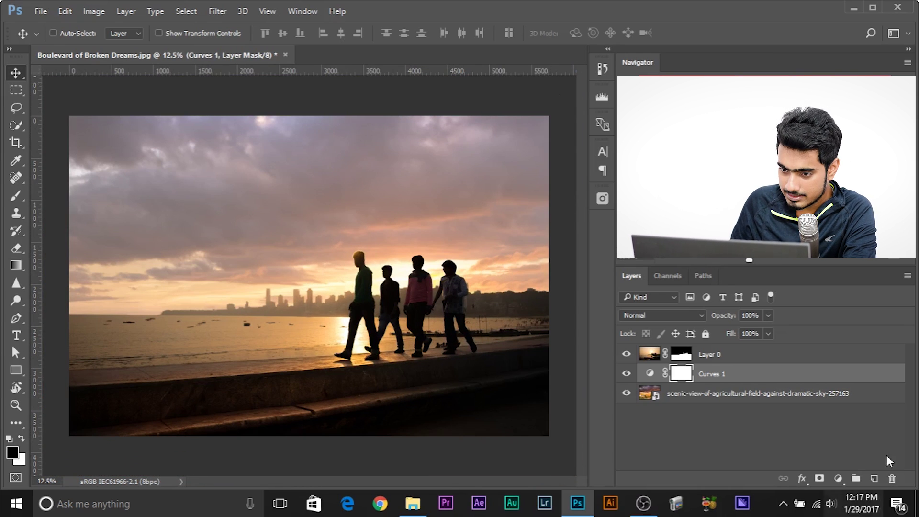
left_click(625, 376)
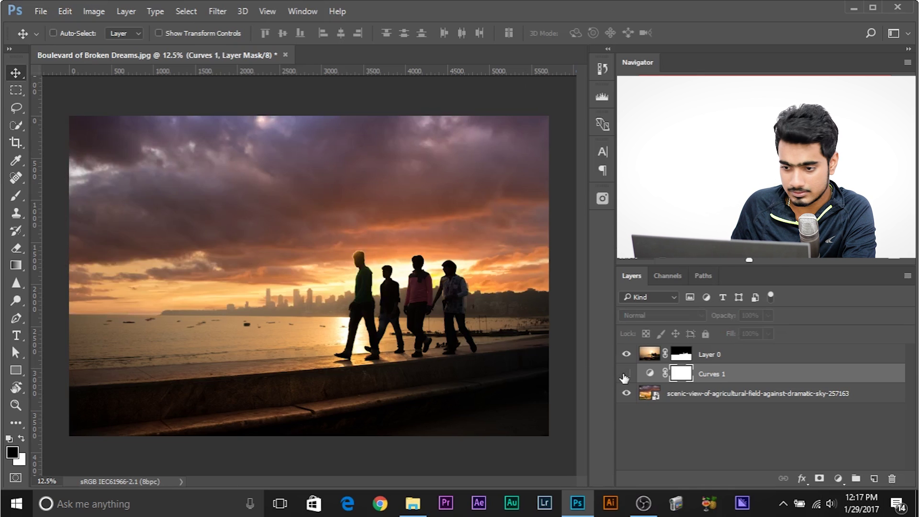
left_click(625, 376)
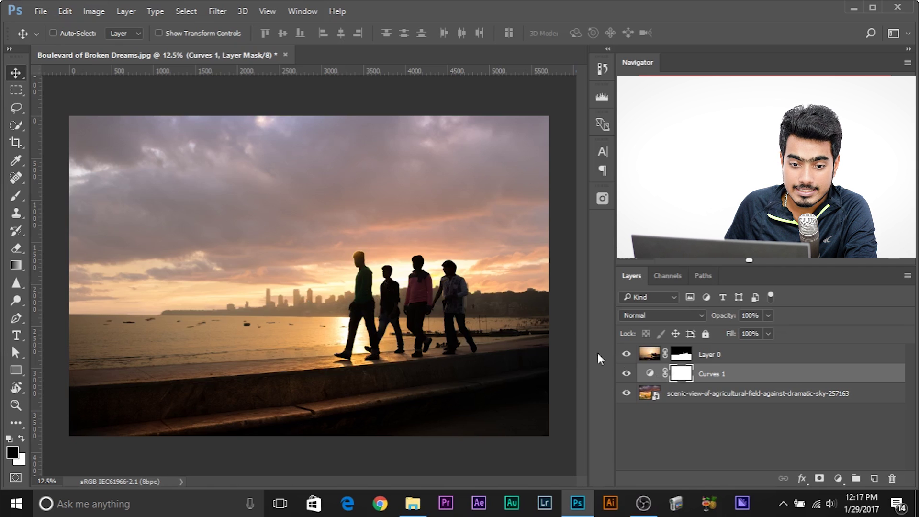
Step: Set up the Gradient tool with a gradient running from black at full opacity to fully transparent
left_click(18, 270)
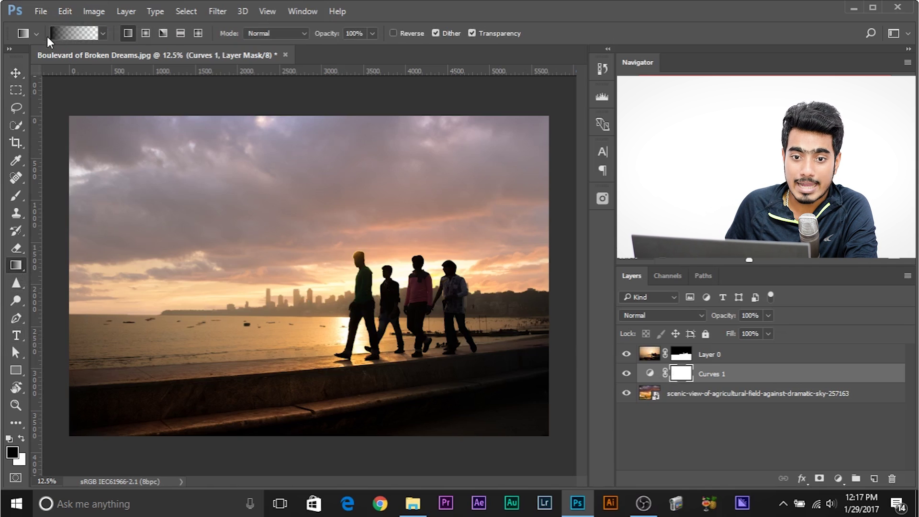
left_click(95, 37)
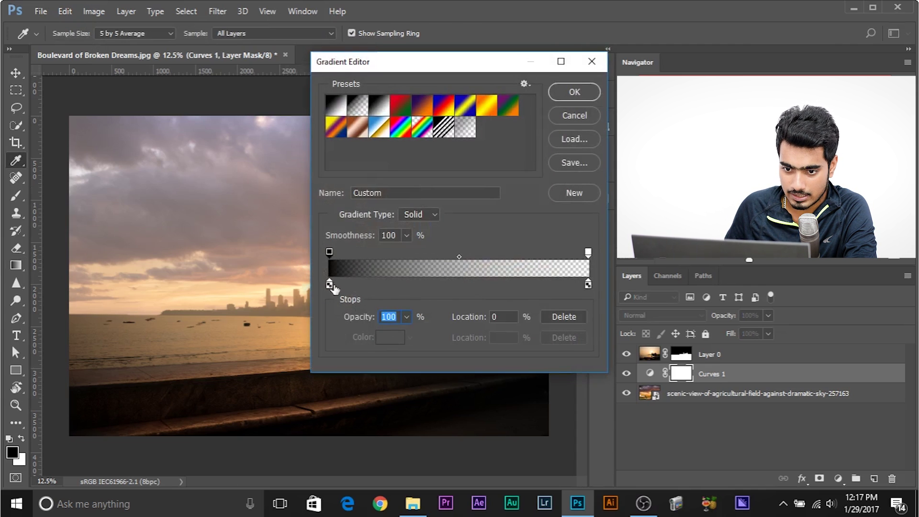
double_click(329, 284)
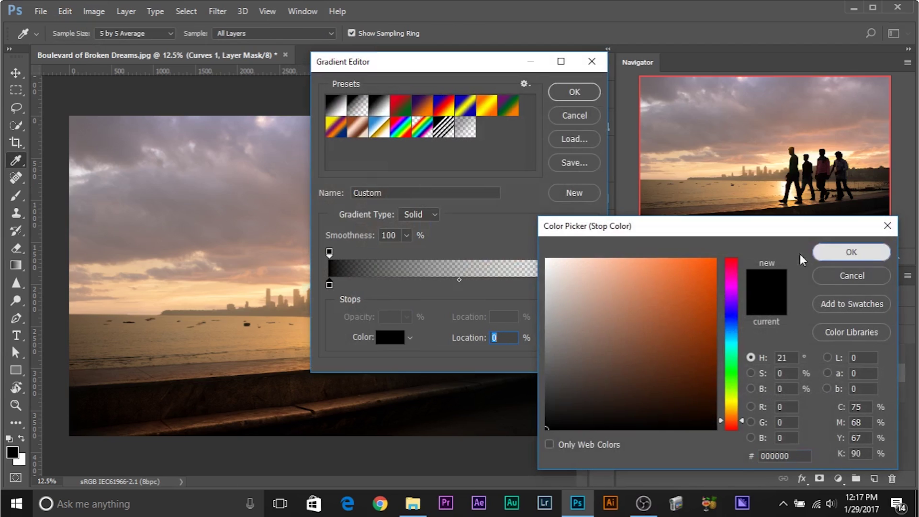
left_click(820, 253)
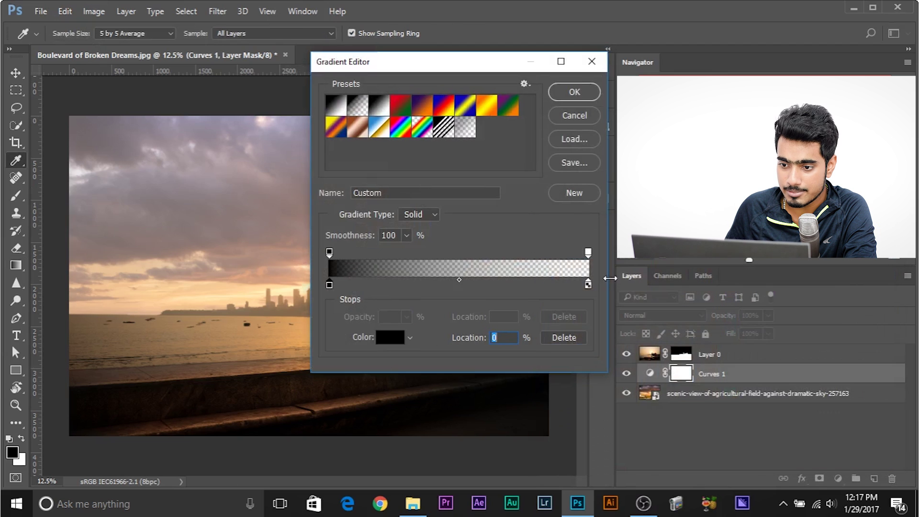
left_click(589, 251)
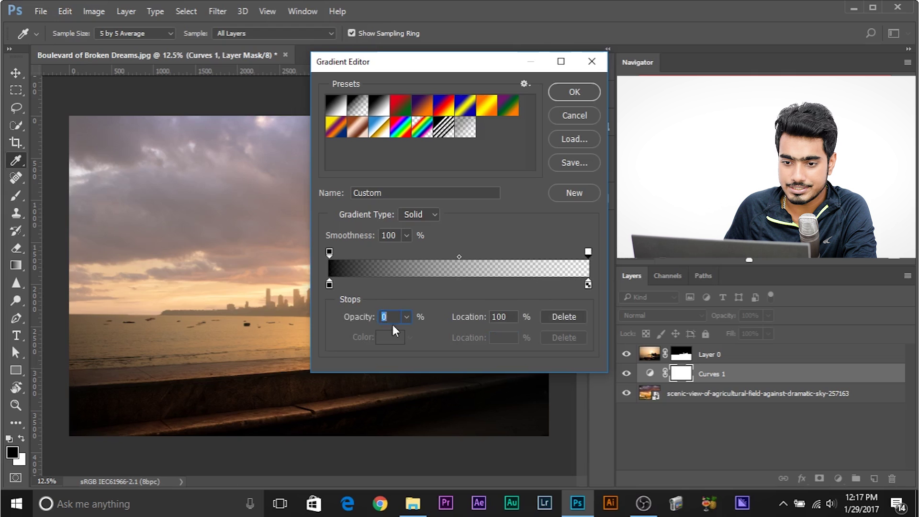
left_click(592, 91)
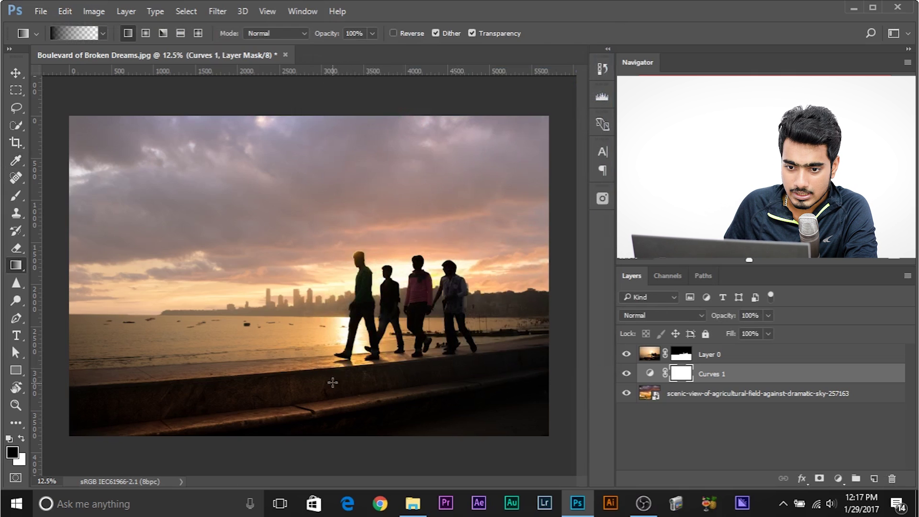
Step: Draw black-to-transparent gradients down the sky on the Curves mask to keep the haze near the horizon, comparing with Curves hidden
left_click_drag(257, 224, 296, 310)
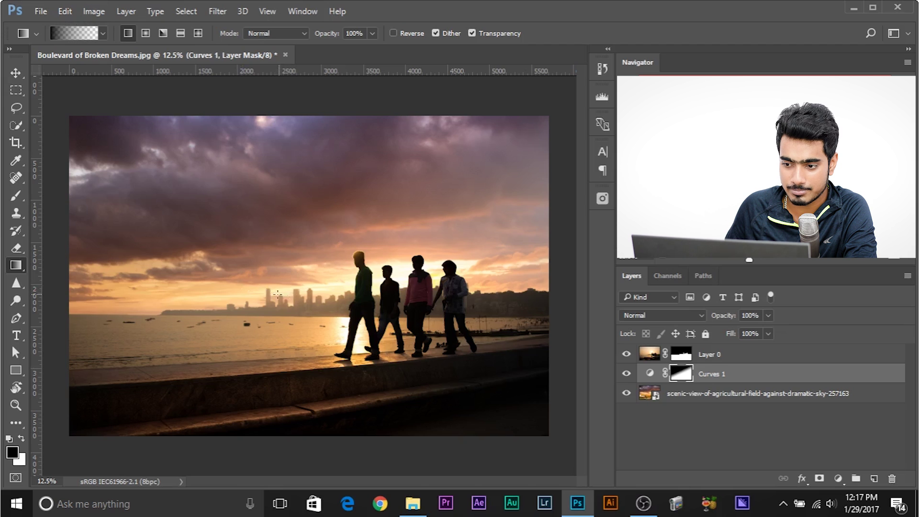
left_click_drag(352, 163, 352, 250)
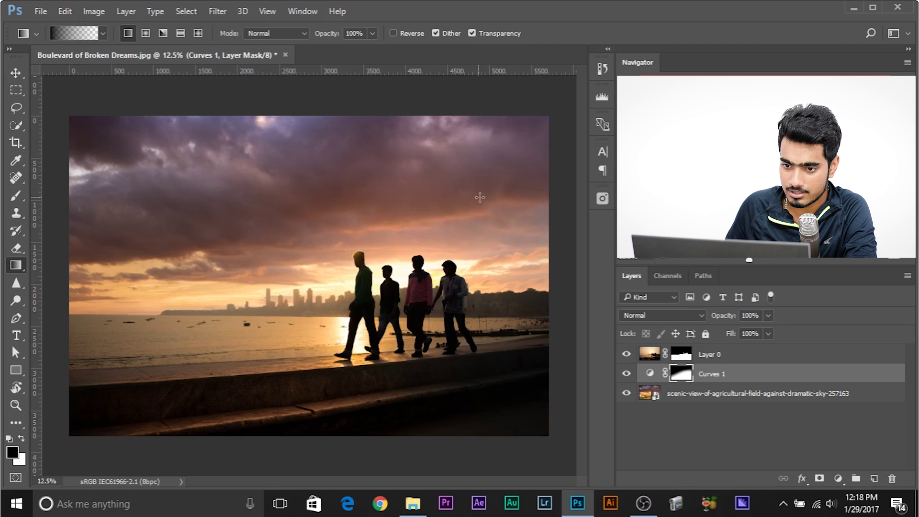
left_click(626, 374)
left_click(626, 374)
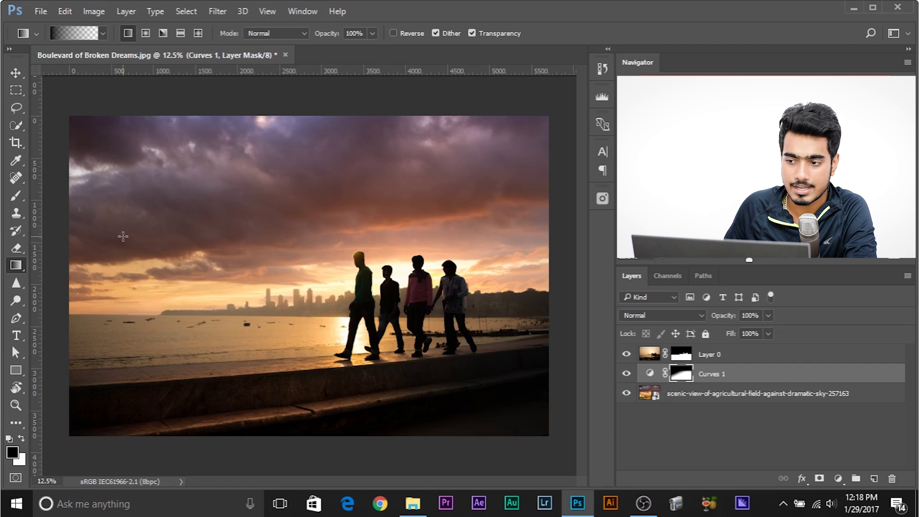
left_click_drag(92, 283, 159, 322)
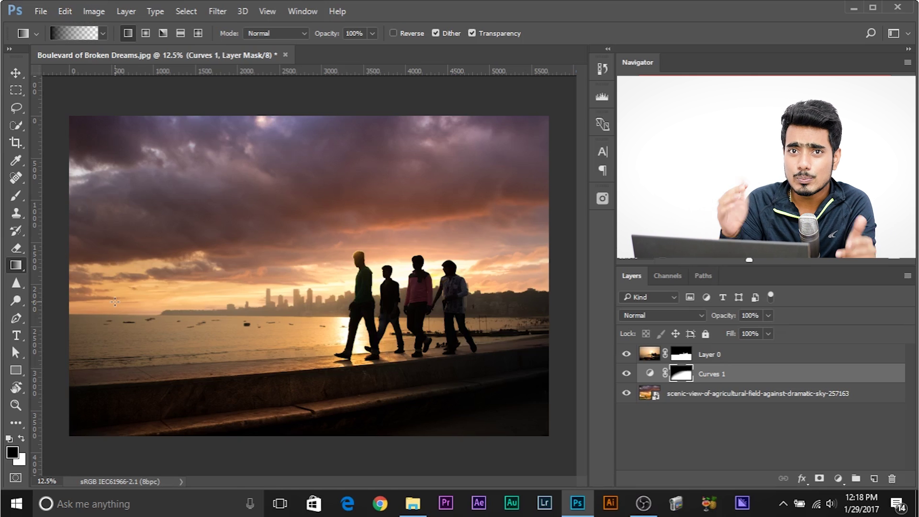
Step: Target Layer 0's mask at the horizon and set up a white brush with 5% flow
key("ctrl+plus")
key("ctrl+plus")
key("ctrl+plus")
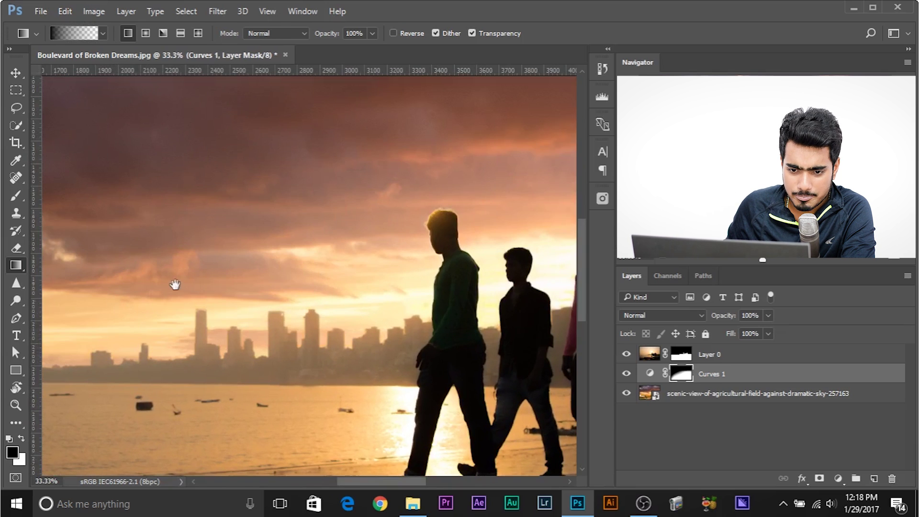
left_click_drag(175, 284, 624, 267)
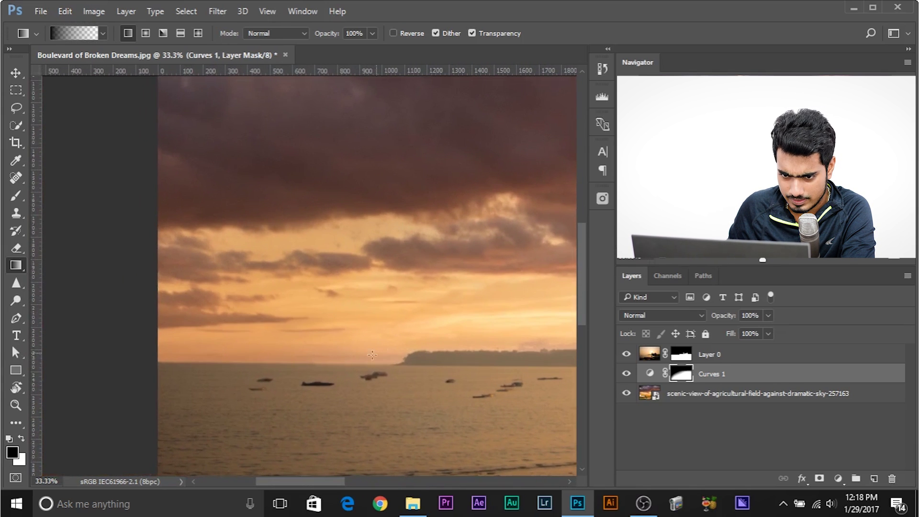
left_click(680, 356)
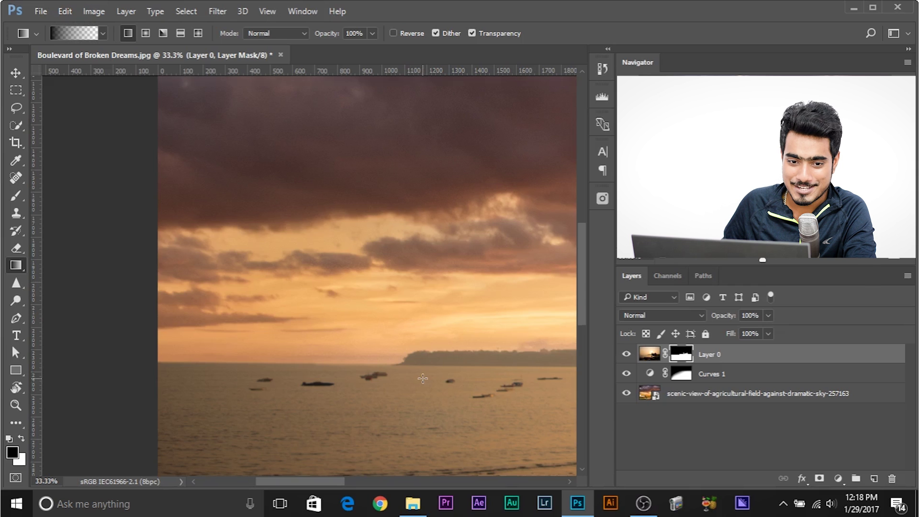
left_click(13, 198)
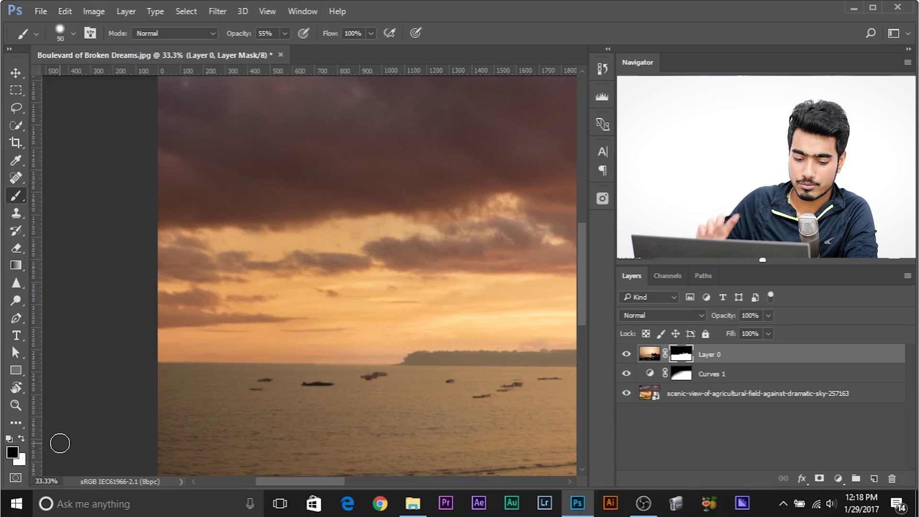
key("x")
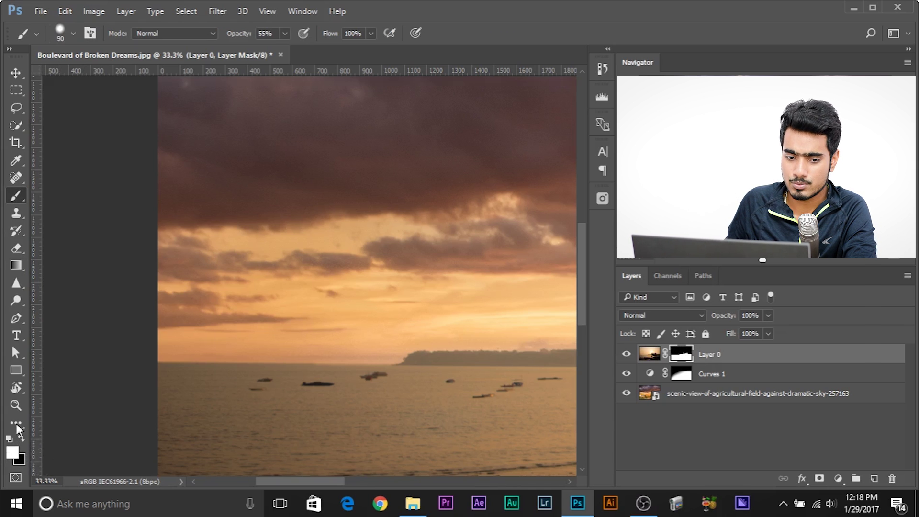
left_click(365, 33)
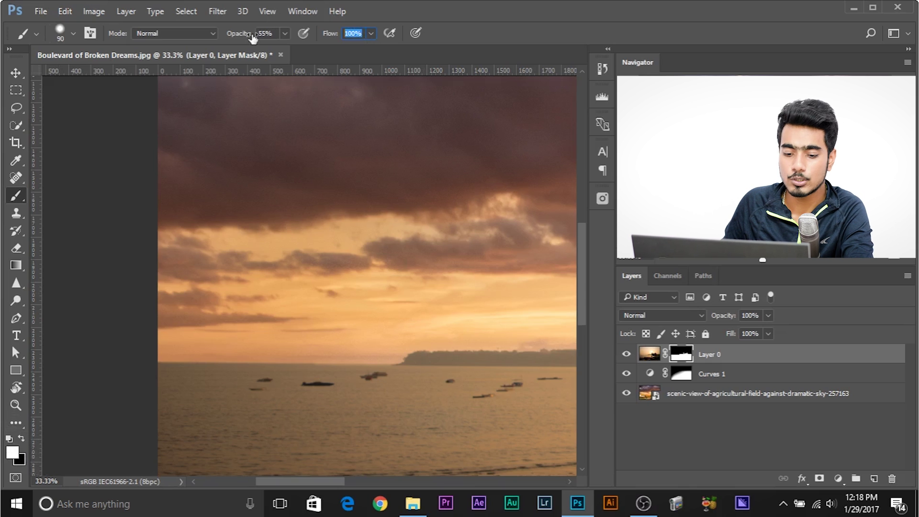
type("5")
key("Return")
Step: Enlarge the brush to 294 px and paint softly along the whole horizon on Layer 0's mask to blend sea and skyline into the sky
right_click(229, 347)
left_click_drag(201, 345, 227, 346)
mouse_move(243, 380)
left_mouse_down()
mouse_move(239, 247)
mouse_move(262, 128)
left_mouse_up()
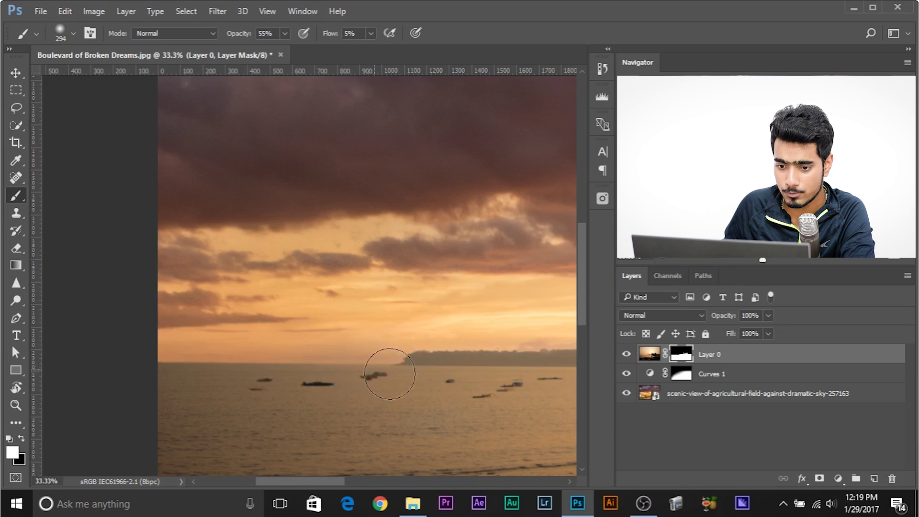
left_click_drag(499, 346, 213, 355)
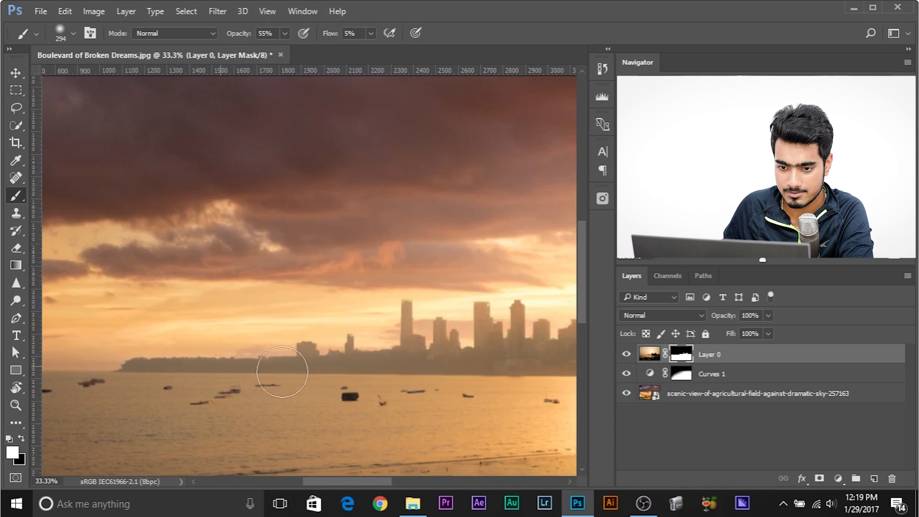
left_click_drag(518, 355, 138, 355)
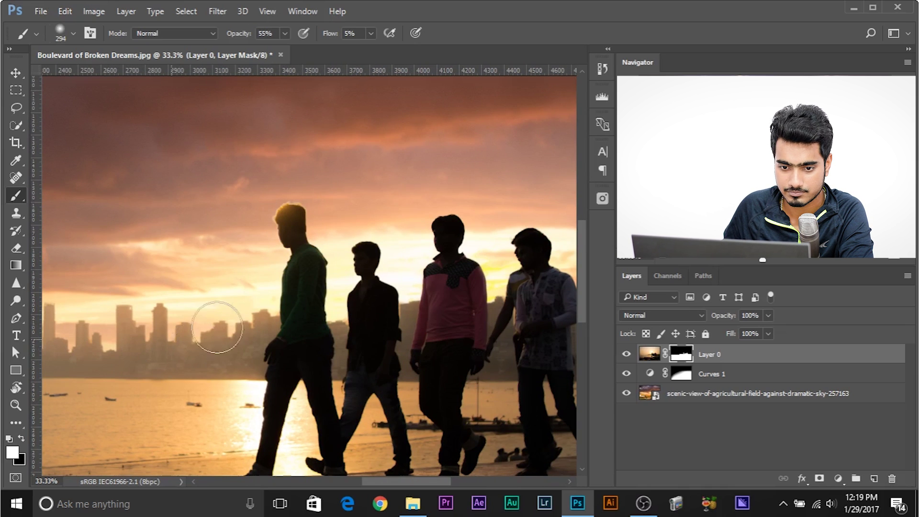
left_click_drag(453, 314, 145, 345)
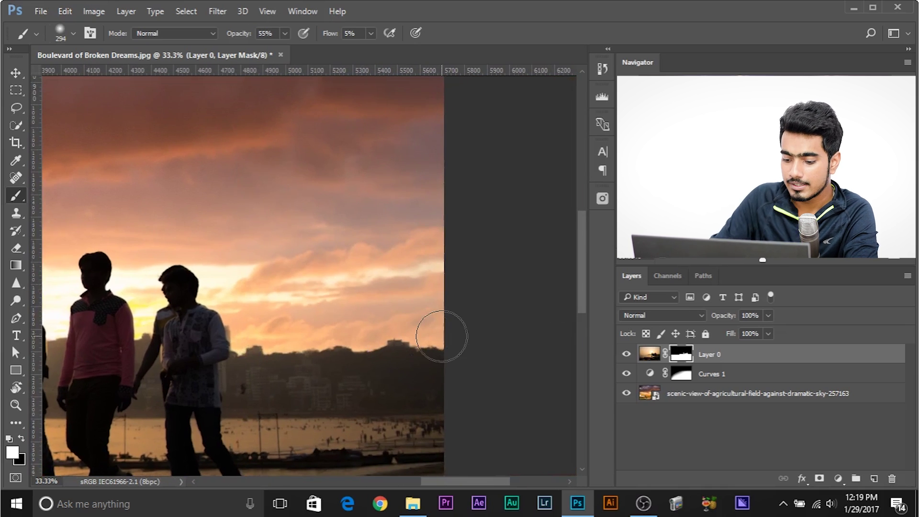
key("ctrl+minus")
key("ctrl+minus")
key("ctrl+minus")
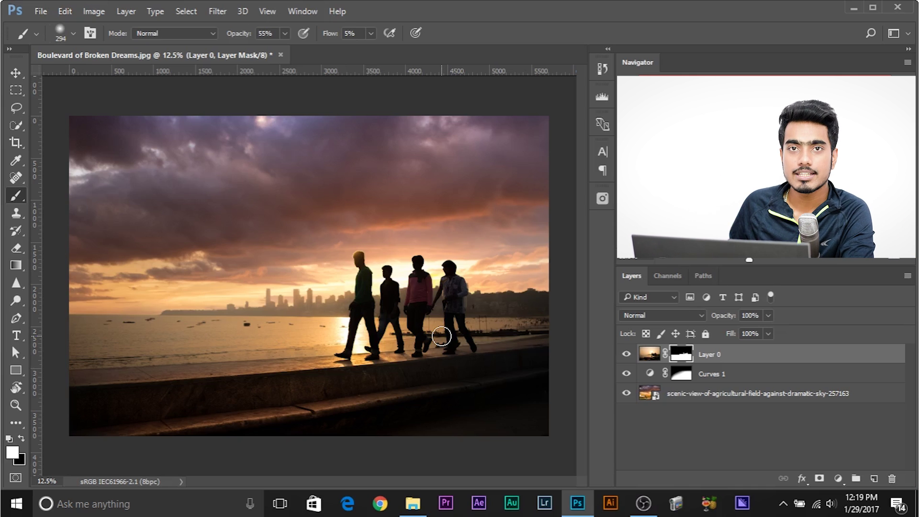
Step: Add a Color Balance adjustment directly above the sky layer and move its settings clear of the sky
left_click(709, 393)
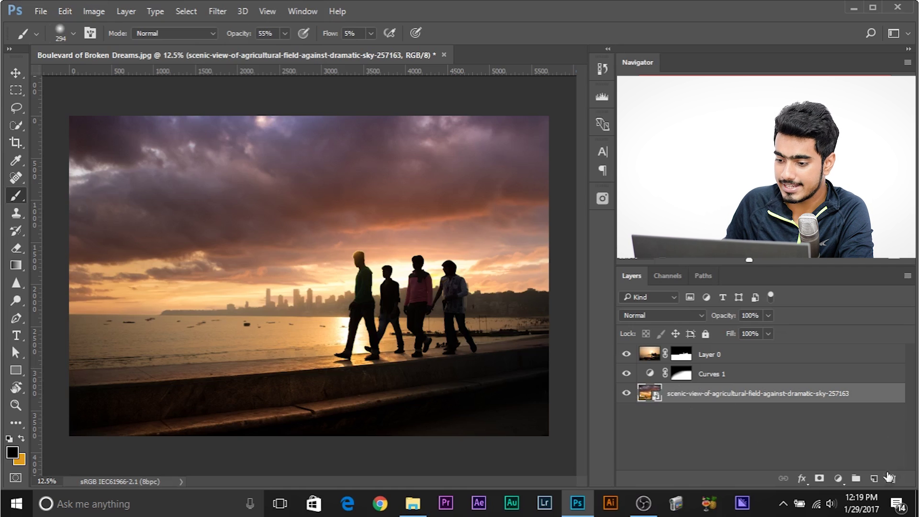
left_click(838, 478)
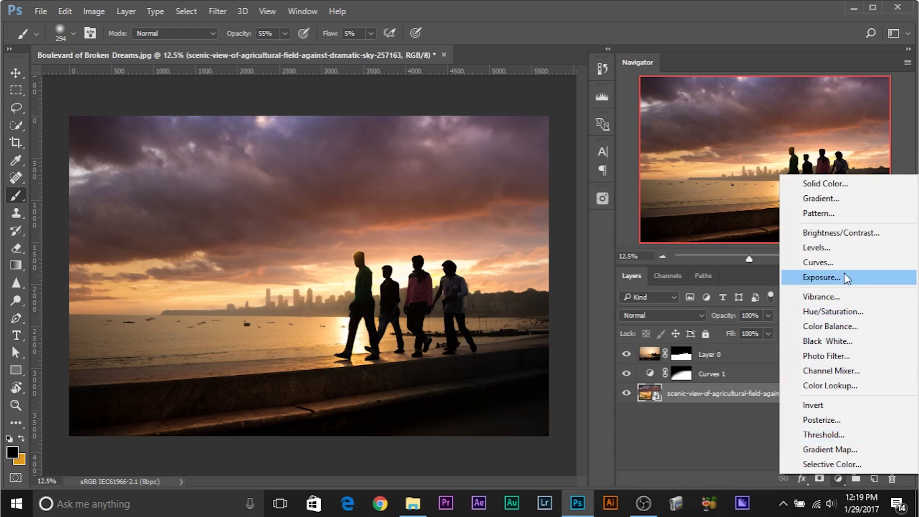
left_click(822, 326)
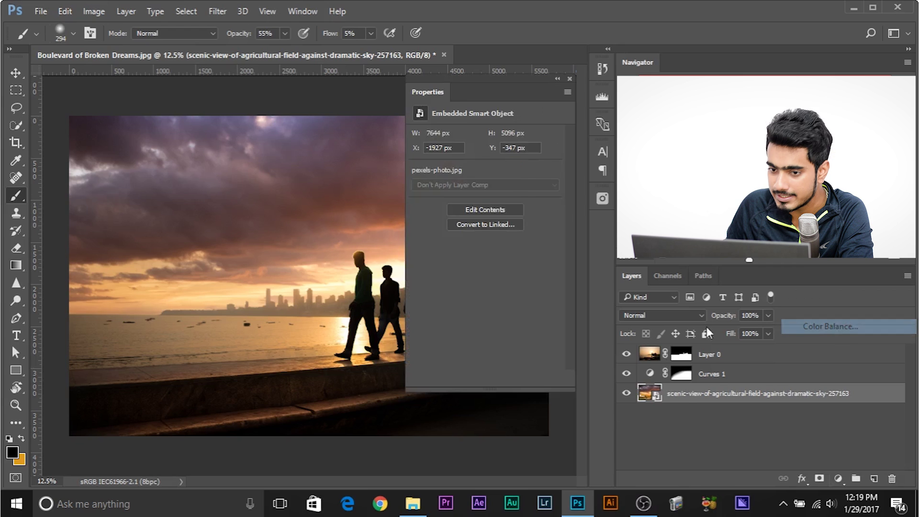
left_click_drag(427, 93, 433, 236)
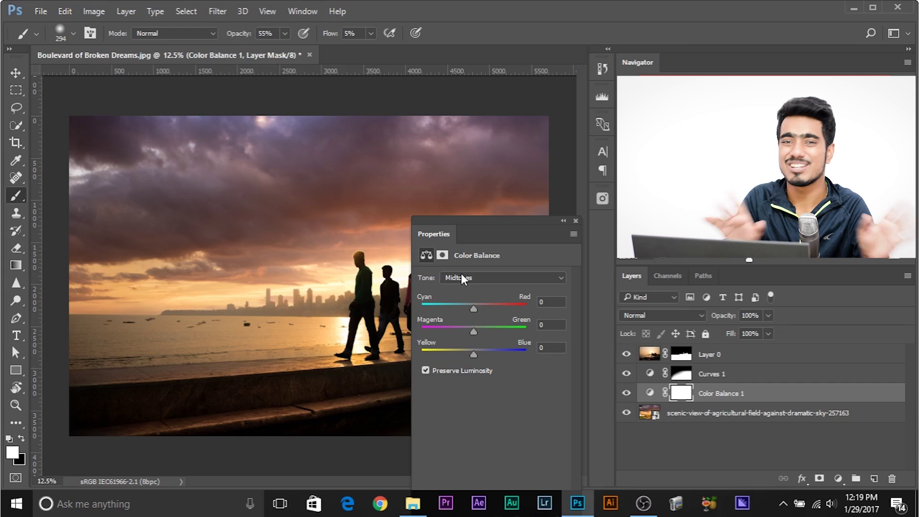
Step: Shift the Color Balance midtones toward red and set the shadows to Cyan–Red +5, Magenta–Green -4 and Yellow–Blue -4
mouse_move(473, 309)
left_mouse_down()
mouse_move(489, 308)
mouse_move(469, 308)
mouse_move(480, 330)
mouse_move(469, 328)
mouse_move(464, 351)
mouse_move(447, 341)
mouse_move(478, 352)
mouse_move(478, 309)
left_mouse_up()
left_click(481, 277)
left_click(475, 290)
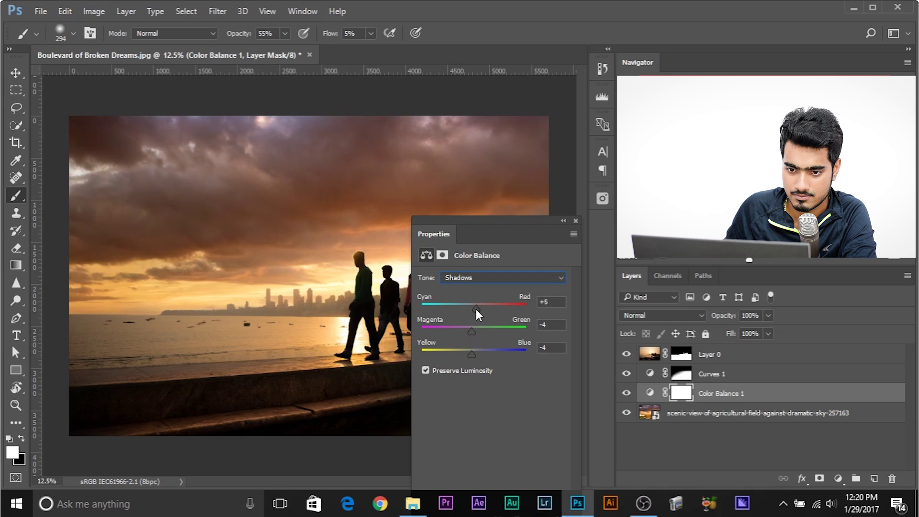
left_click(575, 221)
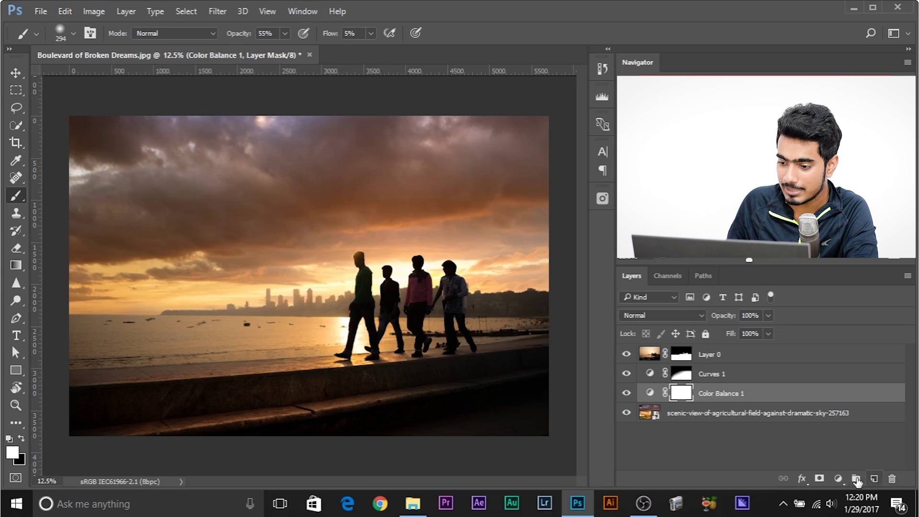
Step: Add a second Color Balance adjustment above the first and shift its midtones toward red and yellow
left_click(839, 478)
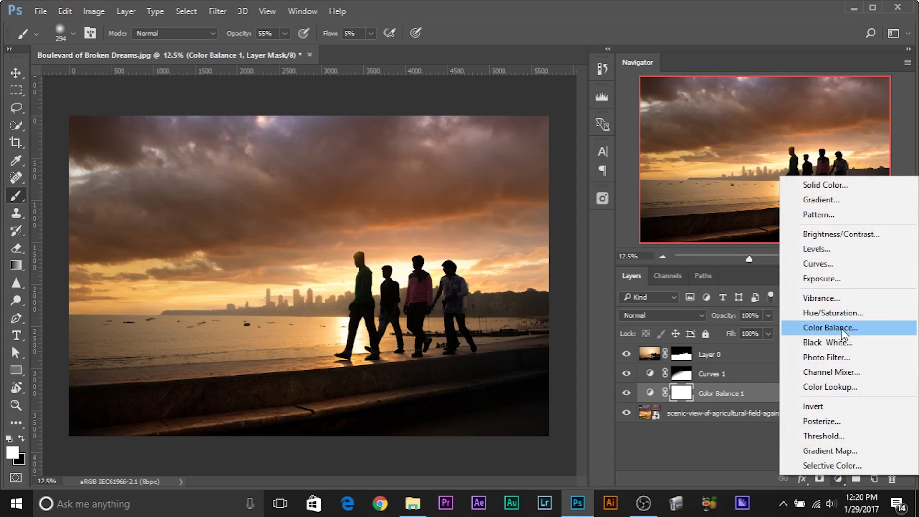
left_click(841, 328)
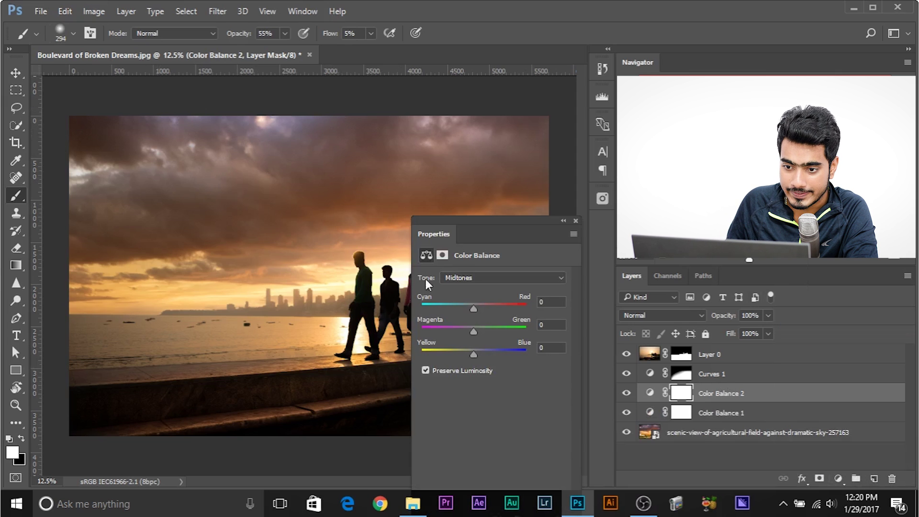
mouse_move(473, 309)
left_mouse_down()
mouse_move(491, 308)
mouse_move(474, 306)
left_mouse_up()
mouse_move(473, 354)
left_mouse_down()
mouse_move(449, 343)
mouse_move(469, 352)
mouse_move(457, 349)
mouse_move(475, 345)
left_mouse_up()
Step: Set the second Color Balance's shadows to Cyan–Red +1 and Yellow–Blue -1, and close its settings
left_click(479, 280)
left_click(479, 289)
mouse_move(476, 306)
left_mouse_down()
mouse_move(484, 306)
mouse_move(475, 308)
left_mouse_up()
mouse_move(474, 349)
left_mouse_down()
mouse_move(466, 348)
mouse_move(473, 354)
left_mouse_up()
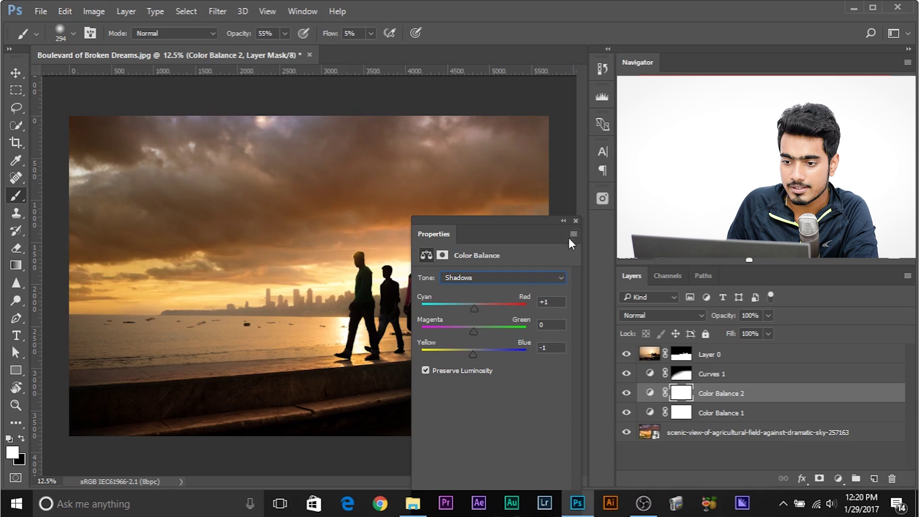
left_click(576, 221)
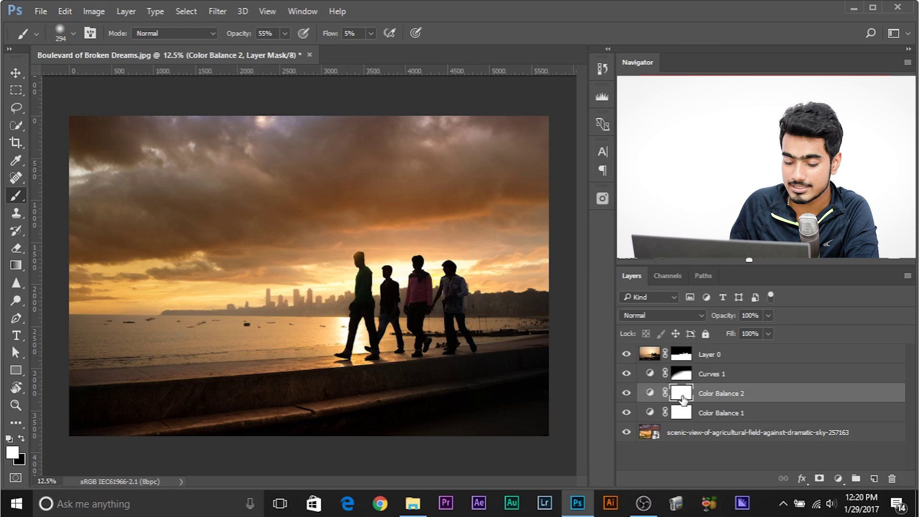
Step: Invert the second Color Balance's mask and paint the upper sky white with a 1142 px brush at 100% flow
key("ctrl+i")
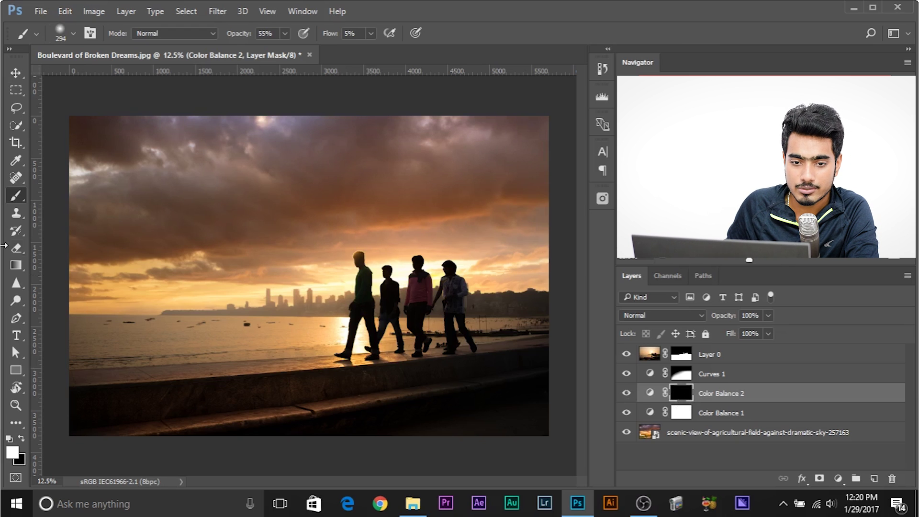
left_click_drag(193, 260, 229, 263)
mouse_move(192, 164)
left_mouse_down()
mouse_move(327, 118)
mouse_move(171, 138)
mouse_move(178, 115)
left_mouse_up()
left_click(370, 34)
left_click_drag(368, 49, 466, 65)
left_click(143, 127)
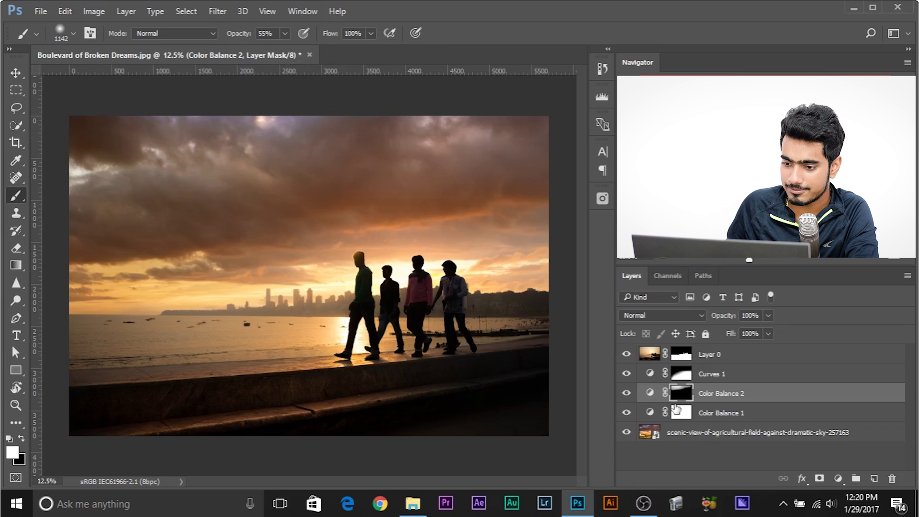
Step: Set the second Color Balance's midtones to Magenta–Green -13 and Yellow–Blue -22, and its shadows to Cyan–Red -3
double_click(650, 394)
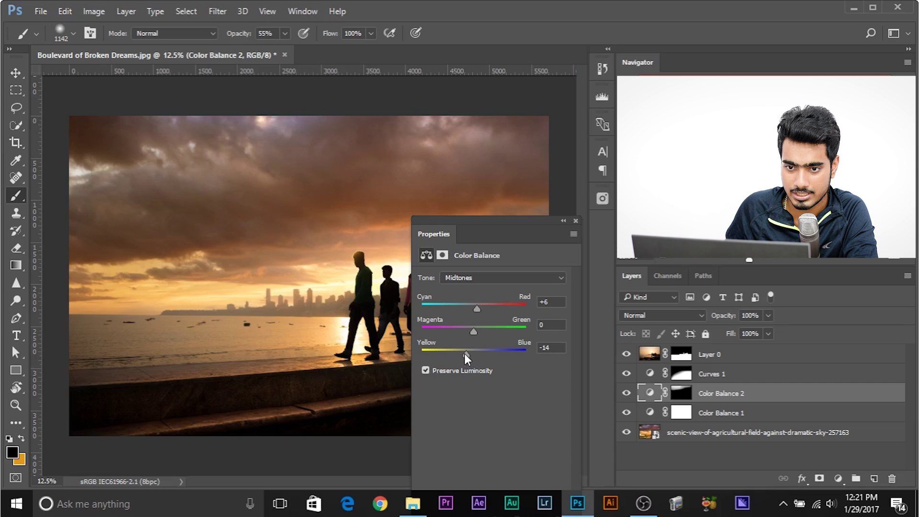
left_click_drag(451, 352, 484, 323)
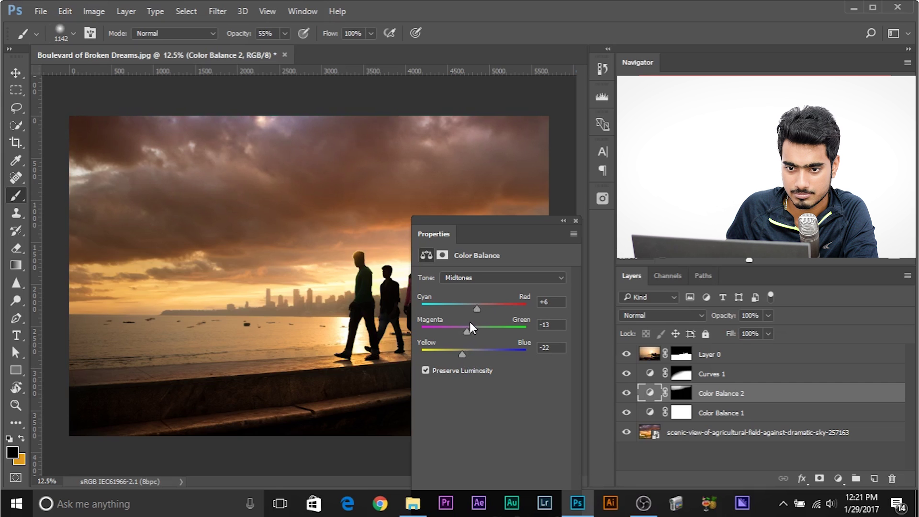
left_click(466, 280)
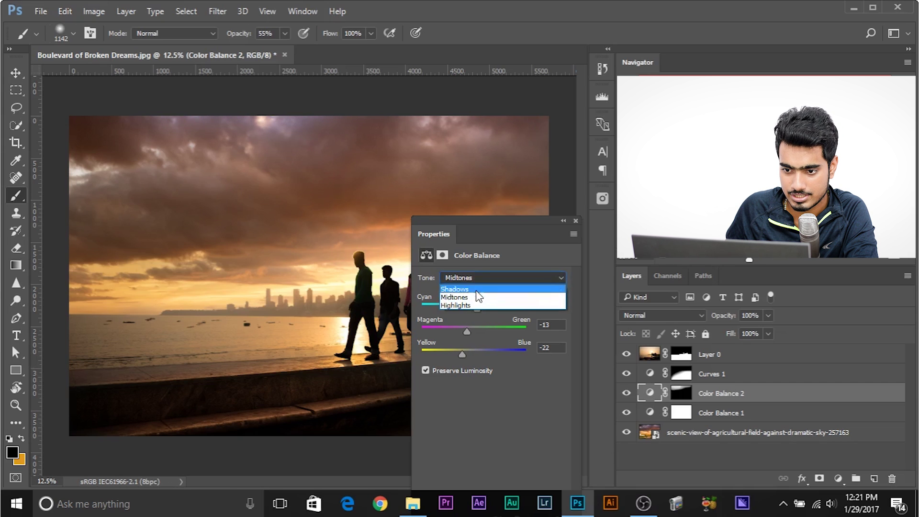
left_click(476, 290)
left_click_drag(472, 301, 473, 299)
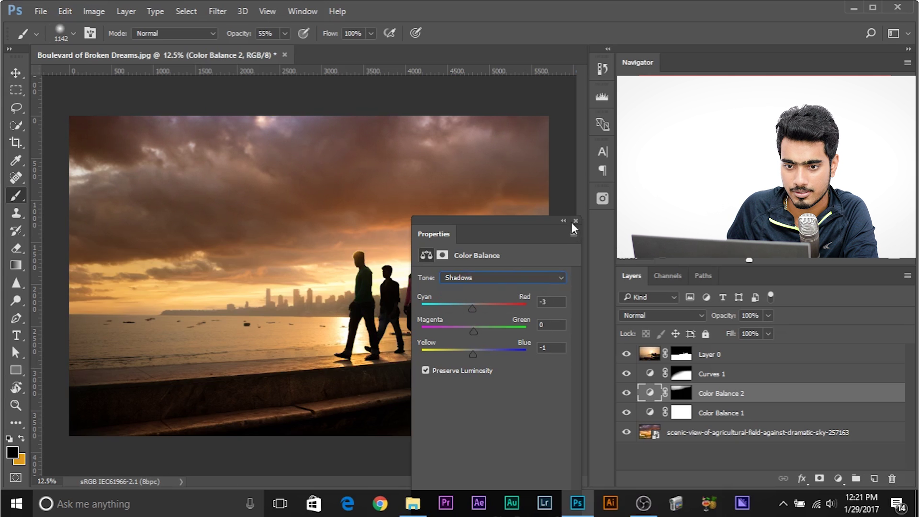
left_click(575, 221)
Step: Duplicate the second Color Balance adjustment together with its mask, directly above the original
key("ctrl+plus")
key("ctrl+plus")
key("ctrl+plus")
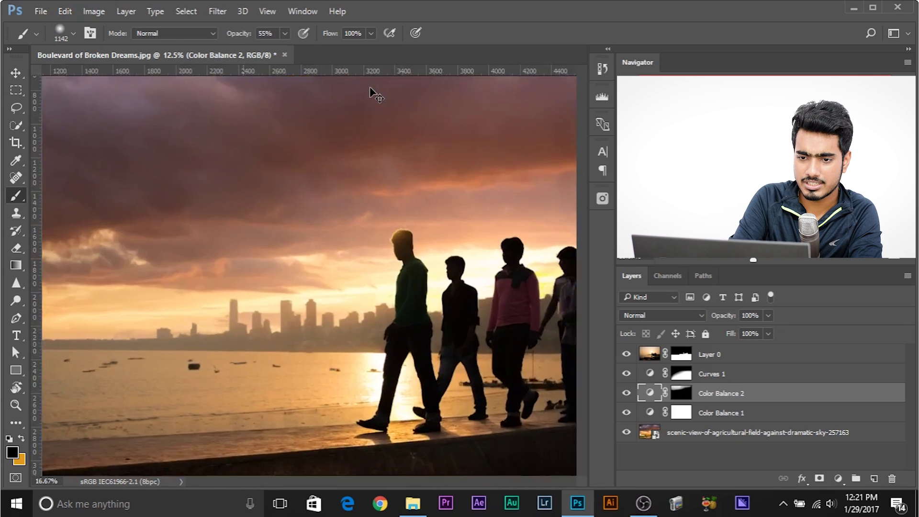
left_click_drag(376, 148, 642, 506)
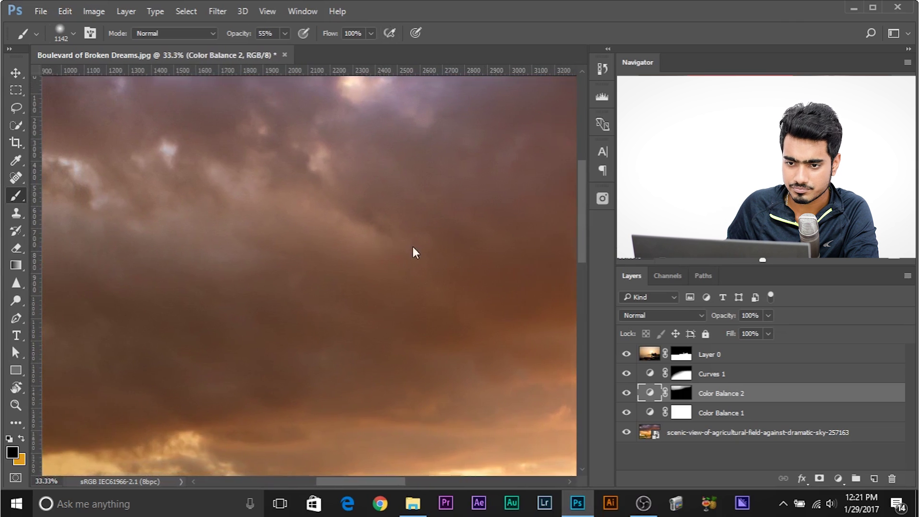
left_click_drag(413, 246, 425, 292)
left_click_drag(787, 397, 874, 478)
Step: Refine the duplicated Color Balance's mask over the upper sky with the soft 1142 px brush at 55% opacity
key("d")
left_click_drag(353, 197, 391, 271)
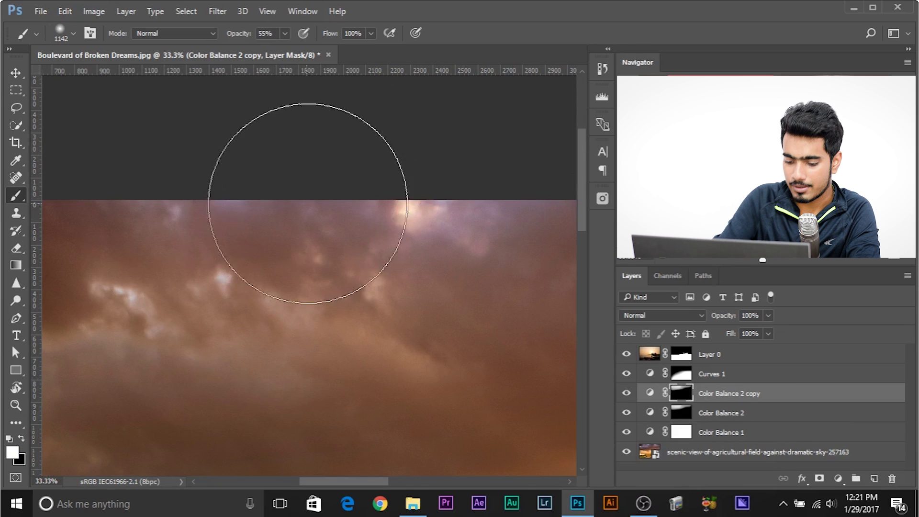
key("ctrl+minus")
key("ctrl+minus")
key("ctrl+minus")
key("x")
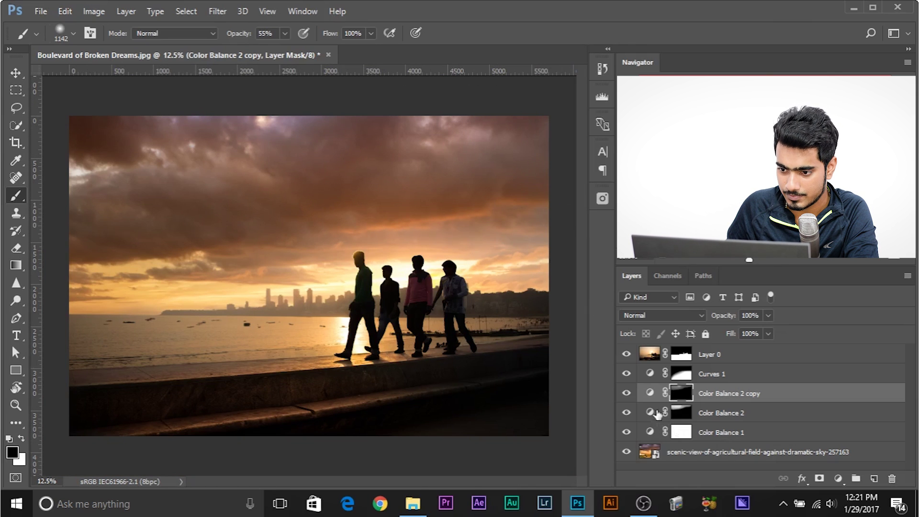
key("x")
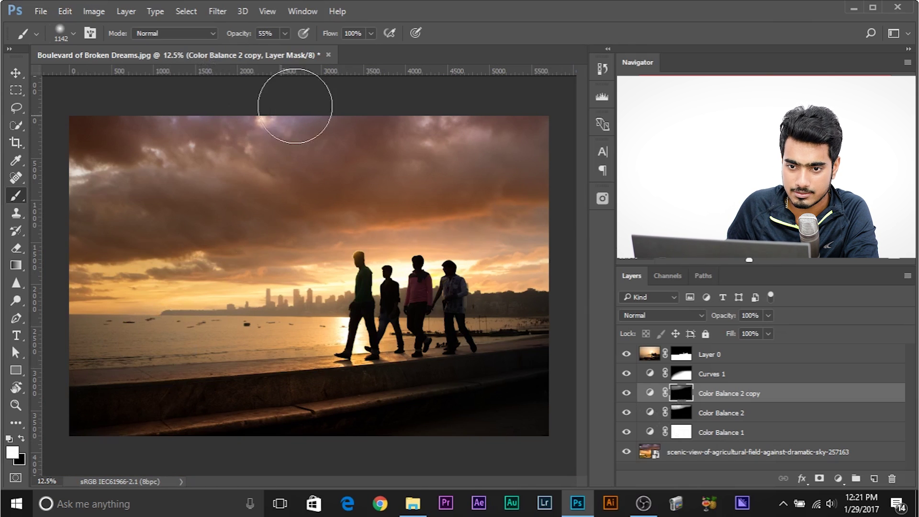
Step: Set the duplicated Color Balance's midtones to Cyan–Red 0, Magenta–Green -12 and Yellow–Blue -24, and close its settings
double_click(650, 393)
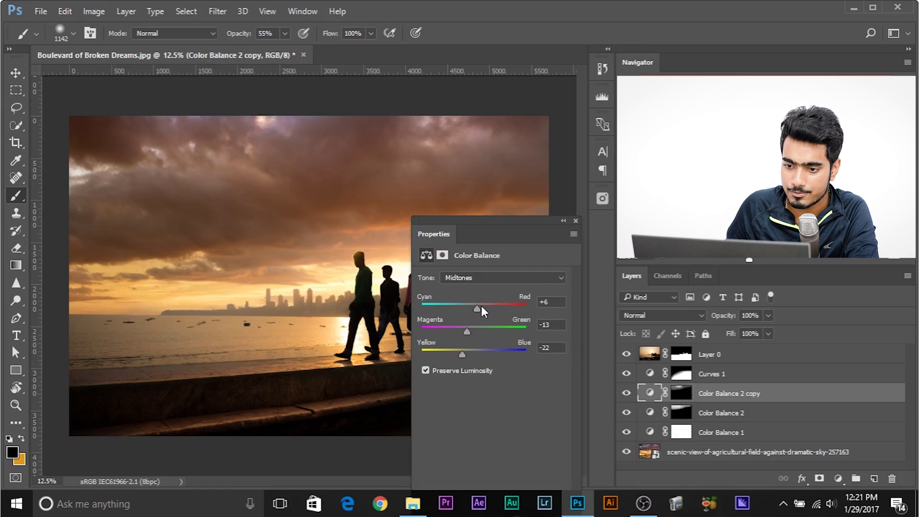
left_click_drag(502, 307, 467, 321)
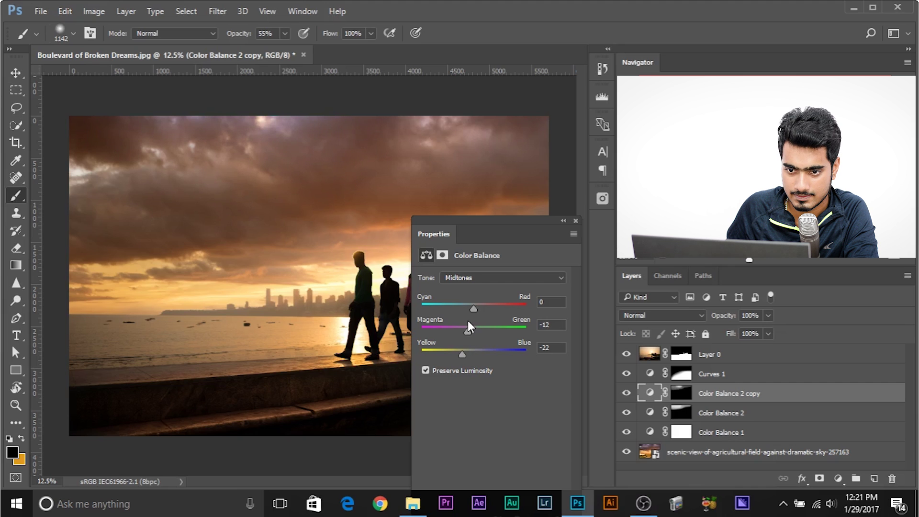
left_click_drag(463, 352, 461, 348)
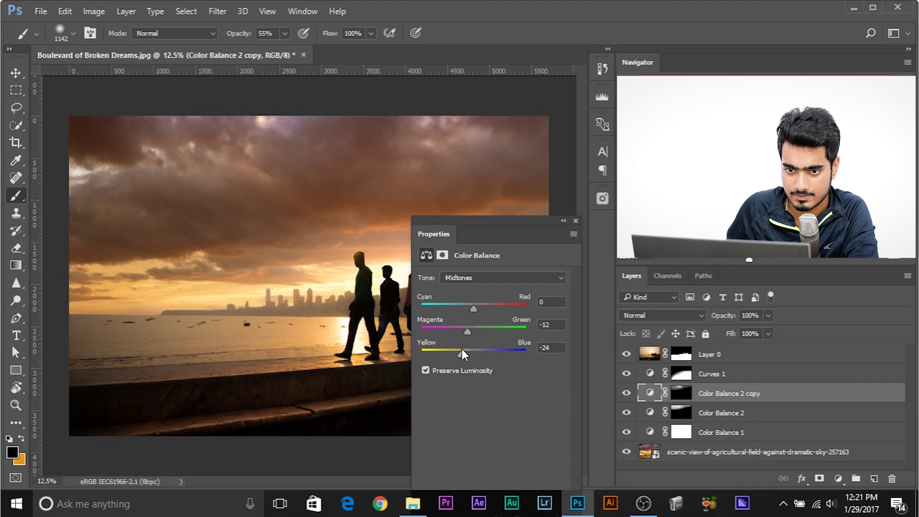
left_click(576, 221)
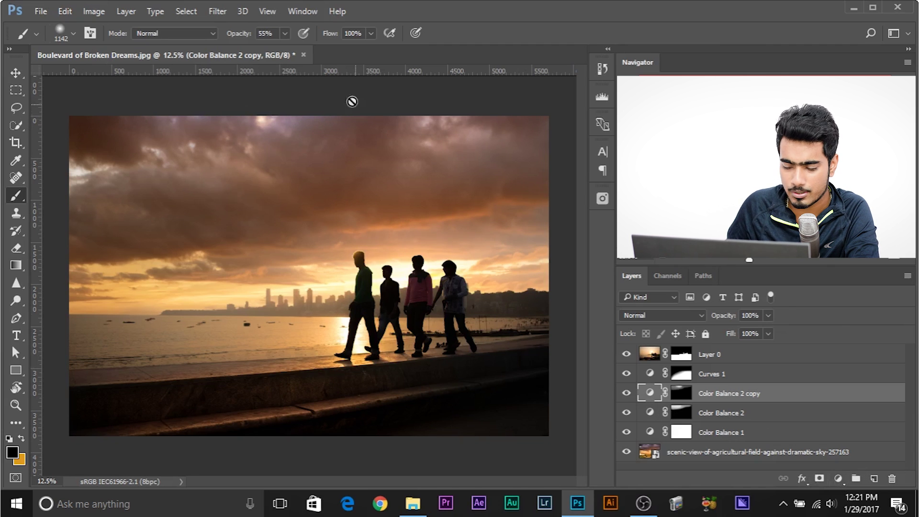
Step: Add a Hue/Saturation adjustment with Hue -2 and Saturation -24, limited by an inverted mask painted white at the sky's top centre
left_click(838, 478)
left_click(813, 320)
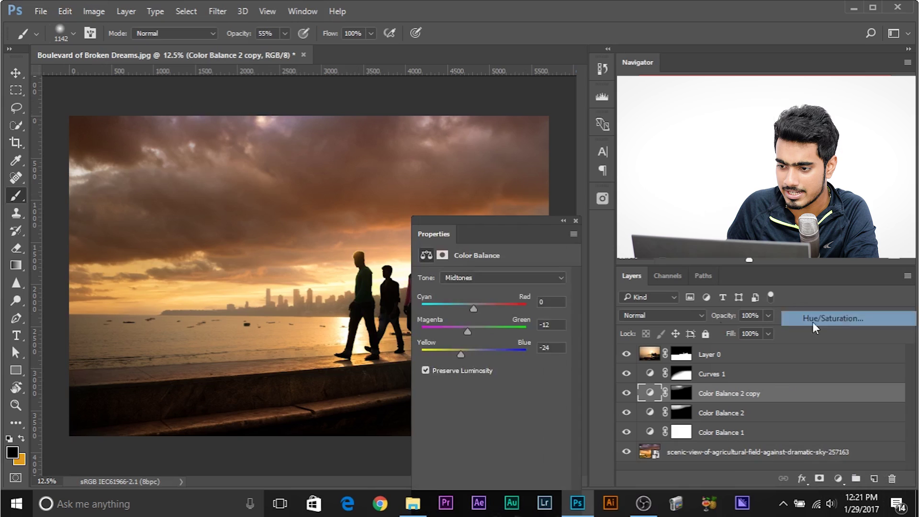
left_click_drag(491, 345, 490, 318)
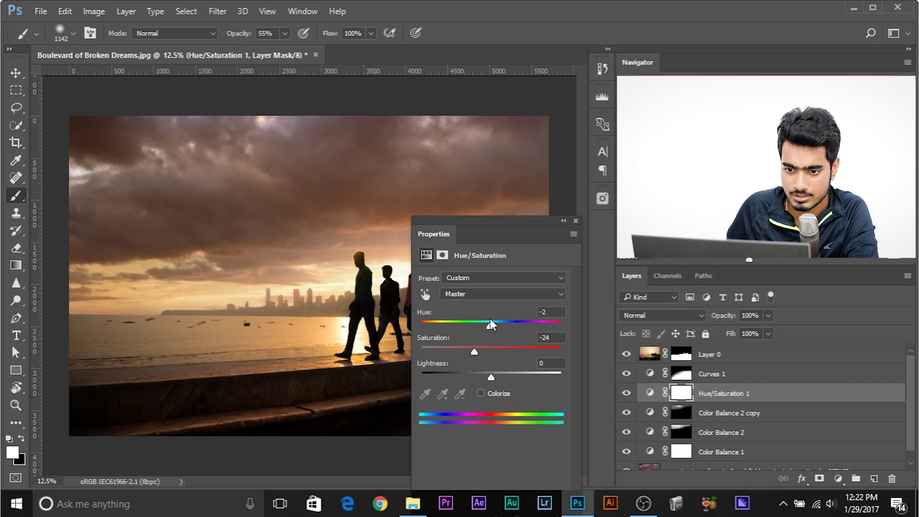
left_click(576, 221)
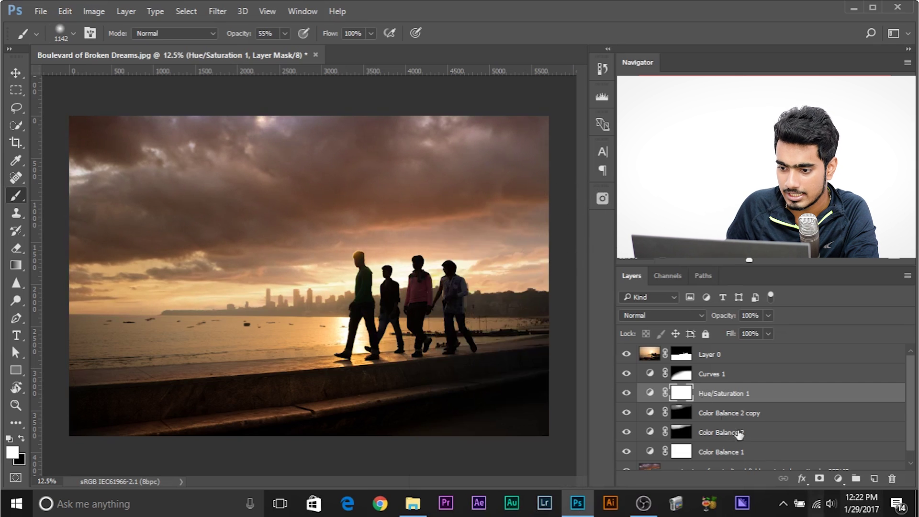
key("ctrl+i")
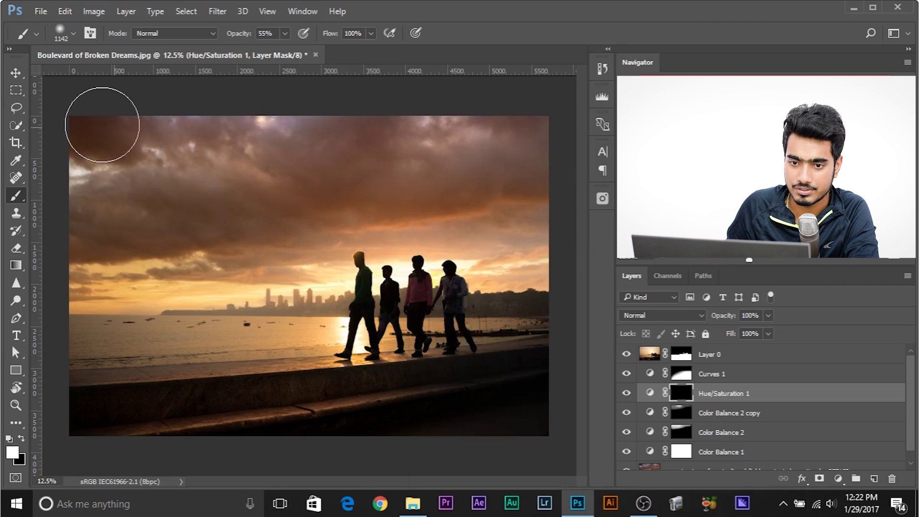
mouse_move(205, 111)
left_mouse_down()
mouse_move(306, 111)
mouse_move(287, 139)
mouse_move(258, 115)
mouse_move(313, 112)
mouse_move(254, 115)
left_mouse_up()
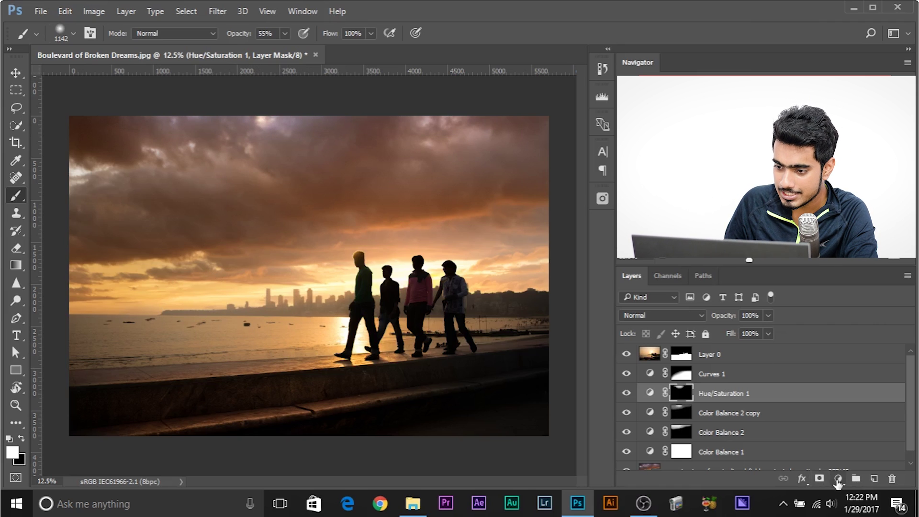
Step: Add a second, unmasked Hue/Saturation adjustment above the first with Saturation -9
left_click(837, 479)
left_click(839, 316)
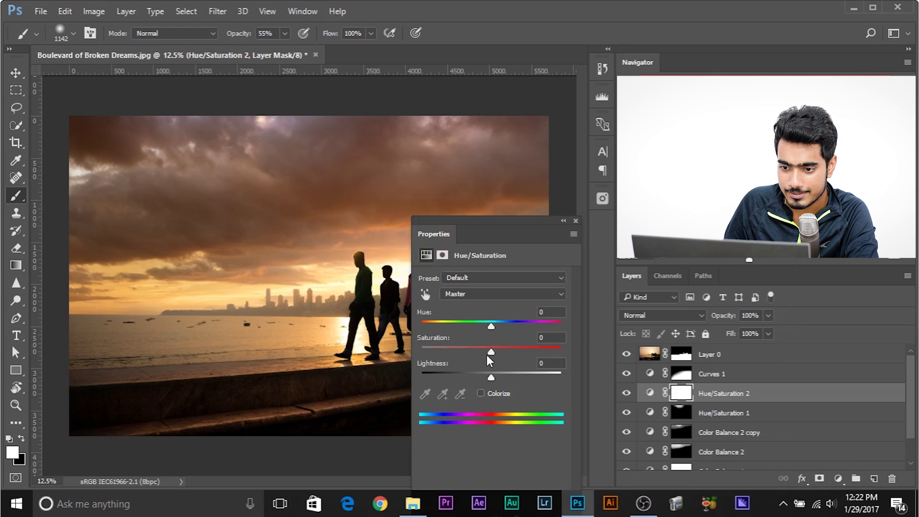
left_click_drag(491, 352, 506, 347)
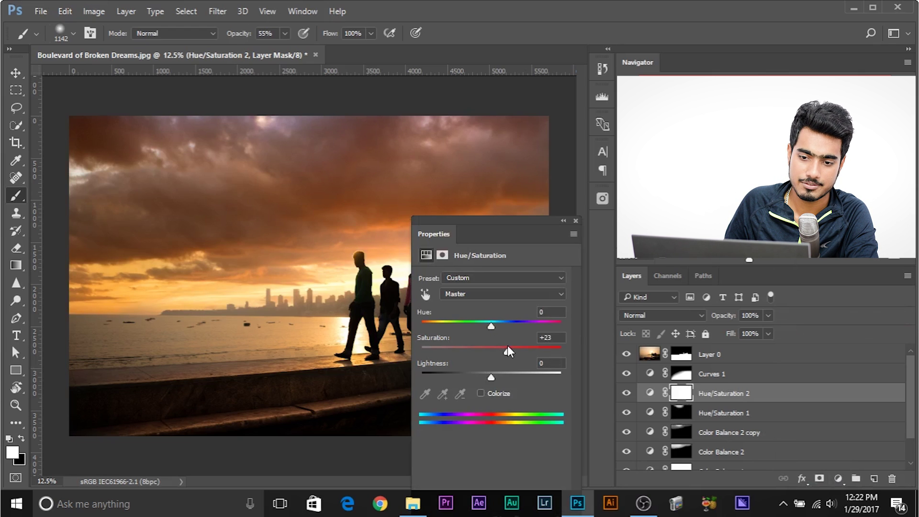
left_click_drag(506, 346, 486, 345)
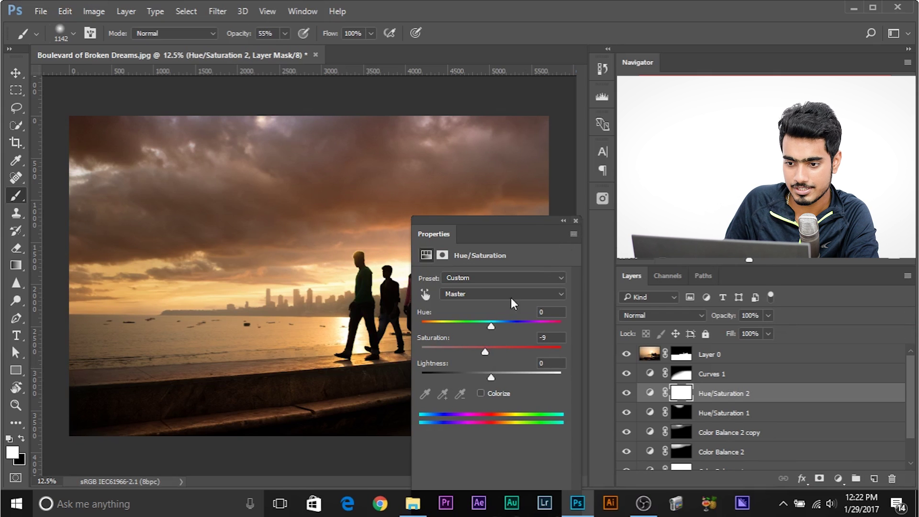
left_click_drag(493, 322, 492, 324)
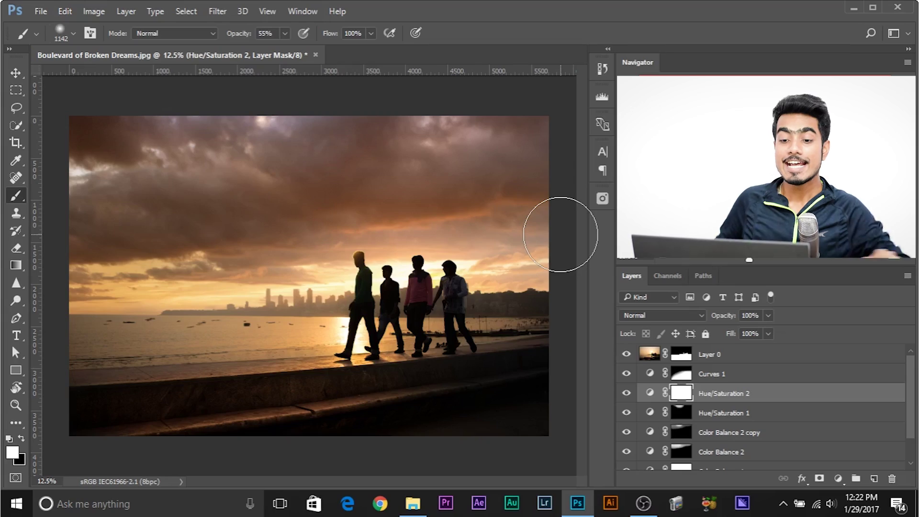
Step: Reduce the soft brush to 198 px for working around the leading man's head
key("ctrl+plus")
key("ctrl+plus")
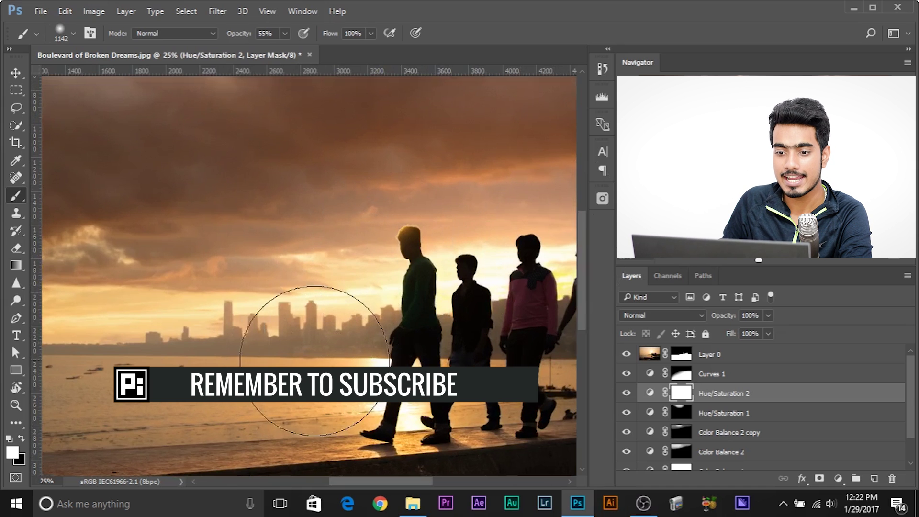
key("ctrl+plus")
key("ctrl+plus")
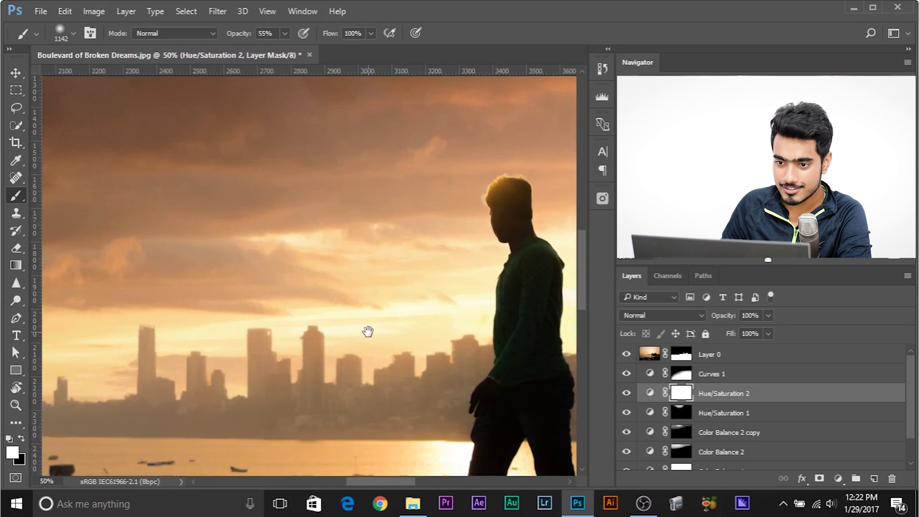
left_click_drag(309, 194, 266, 248)
right_click(458, 250)
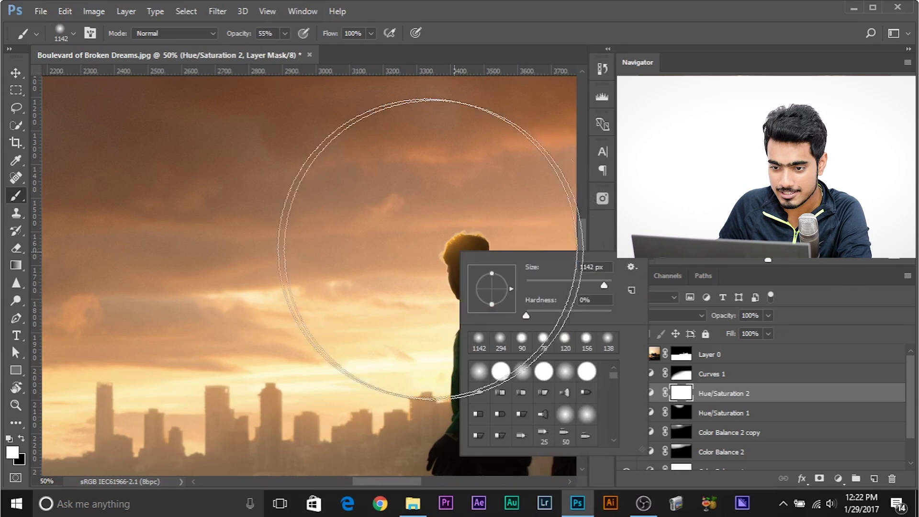
left_click_drag(420, 250, 182, 246)
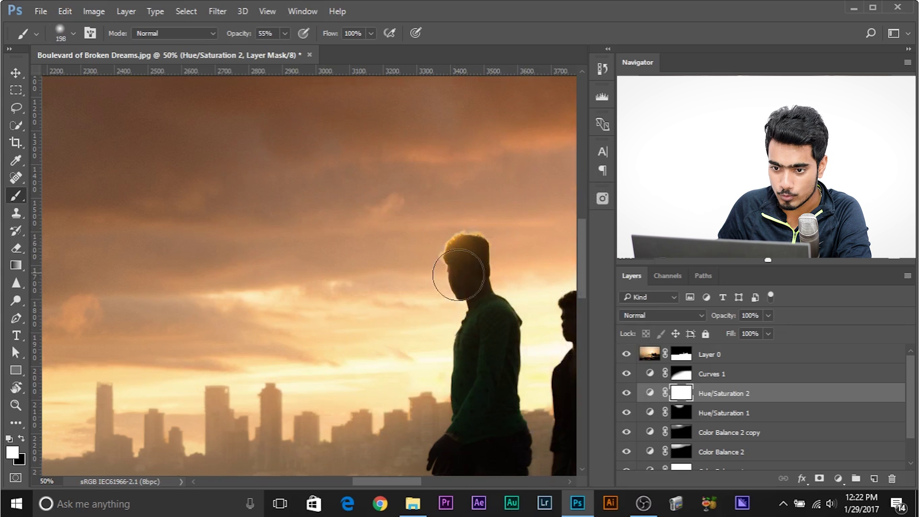
Step: Examine the edges of the walking men and the skyline against the new sky
mouse_move(387, 398)
left_mouse_down()
mouse_move(459, 389)
mouse_move(418, 317)
mouse_move(135, 312)
left_mouse_up()
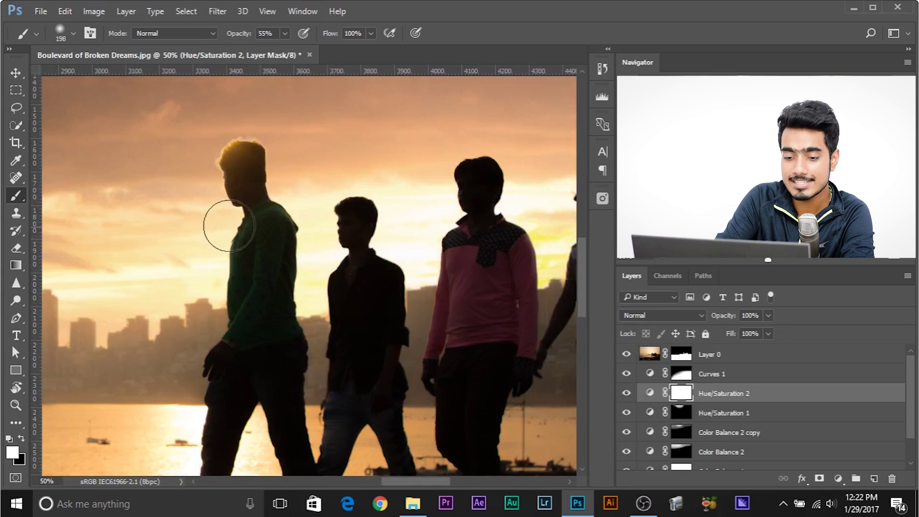
key("ctrl+minus")
key("ctrl+minus")
key("ctrl+minus")
key("ctrl+plus")
key("ctrl+plus")
key("ctrl+plus")
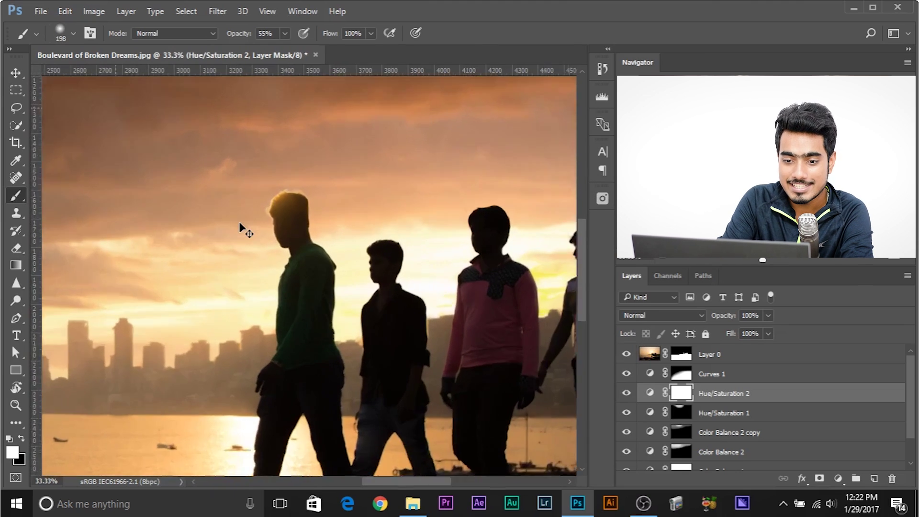
key("ctrl+plus")
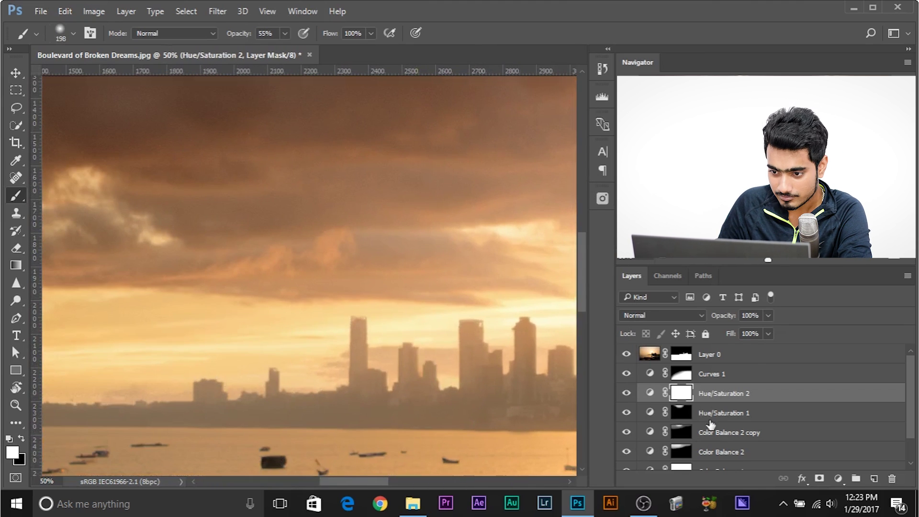
Step: Add an empty layer above Layer 0 and set the foreground colour to #f9d597, a lighter version of the sampled horizon glow
left_click(755, 354)
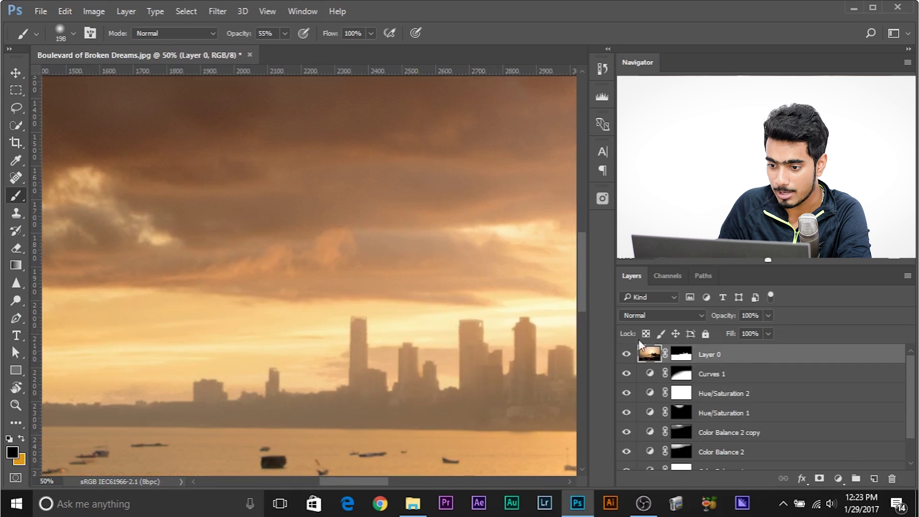
left_click(874, 478)
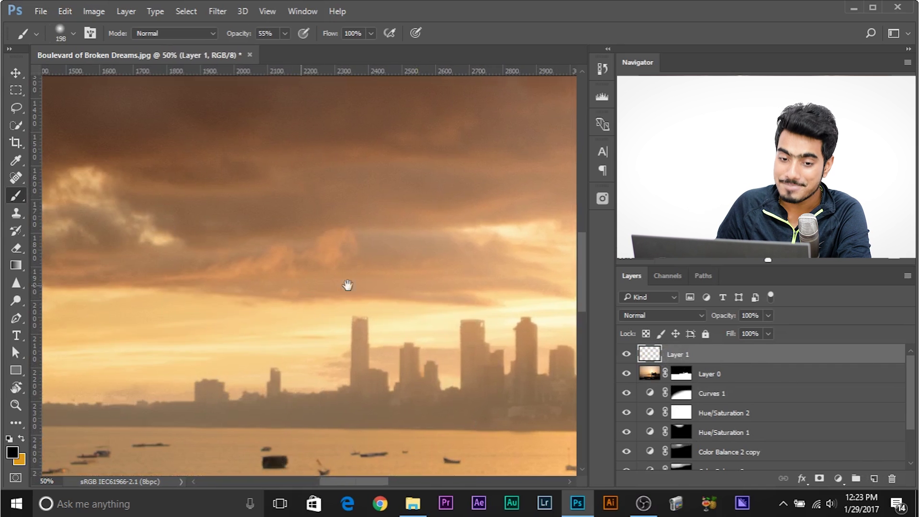
left_click_drag(299, 285, 564, 282)
left_click(11, 453)
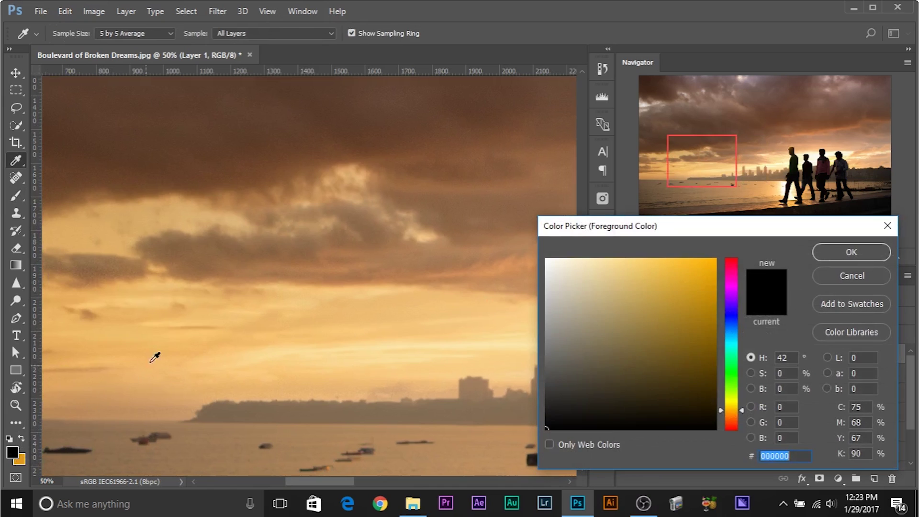
left_click(321, 316)
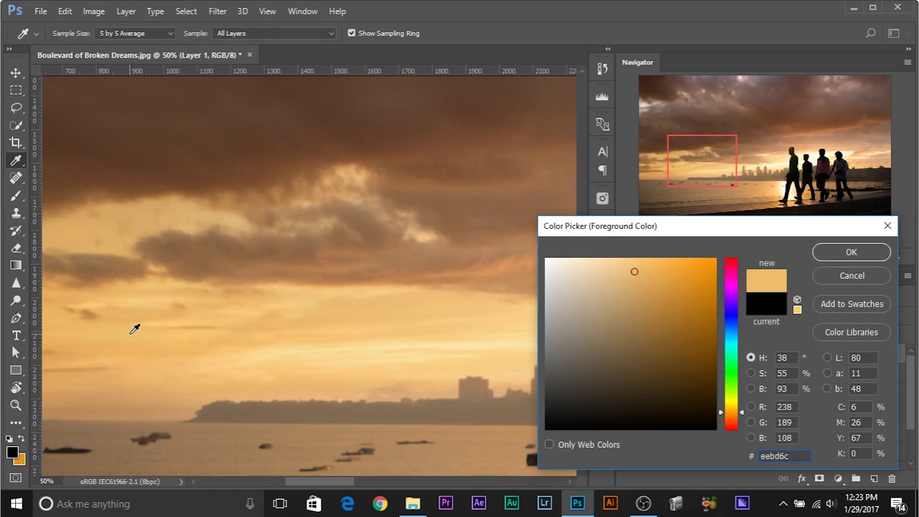
left_click(611, 260)
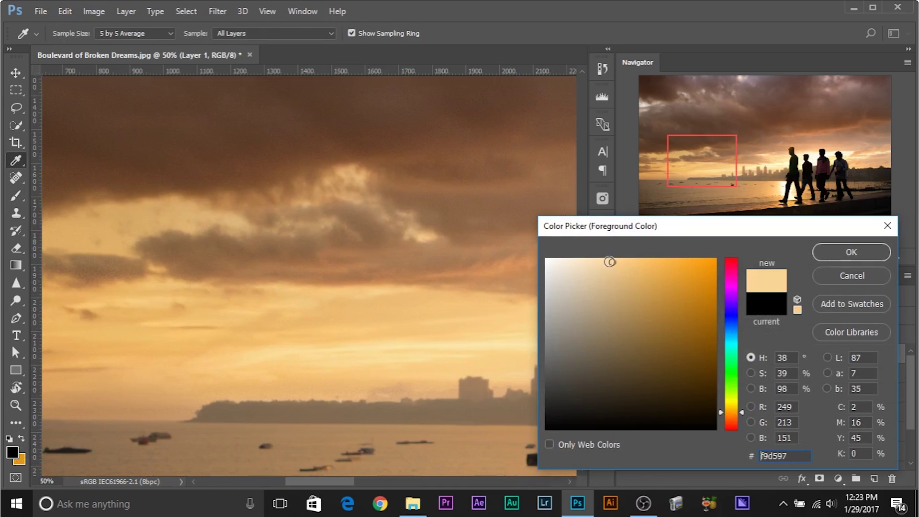
key("Return")
left_click_drag(421, 261, 72, 275)
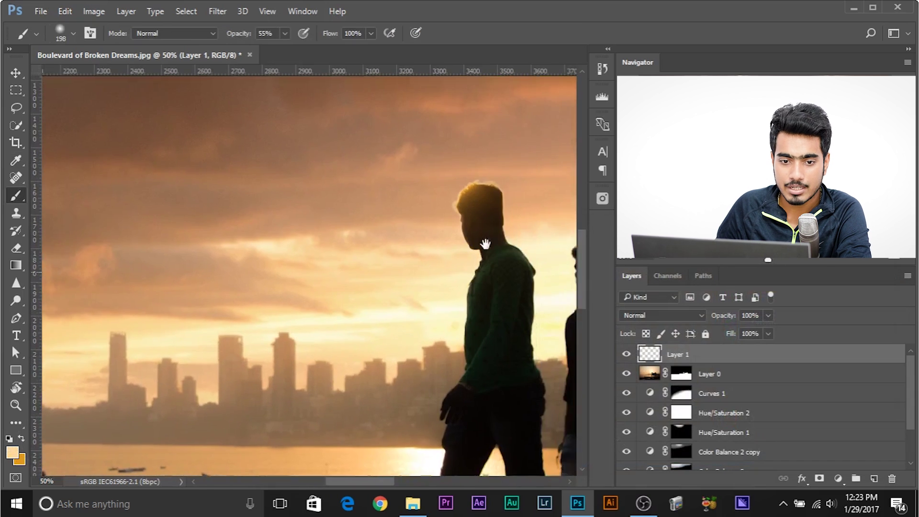
Step: Paint a soft light glow over the leading man on Layer 1 with a 1470 px brush at 55% opacity
left_click_drag(484, 244, 94, 182)
key("ctrl+minus")
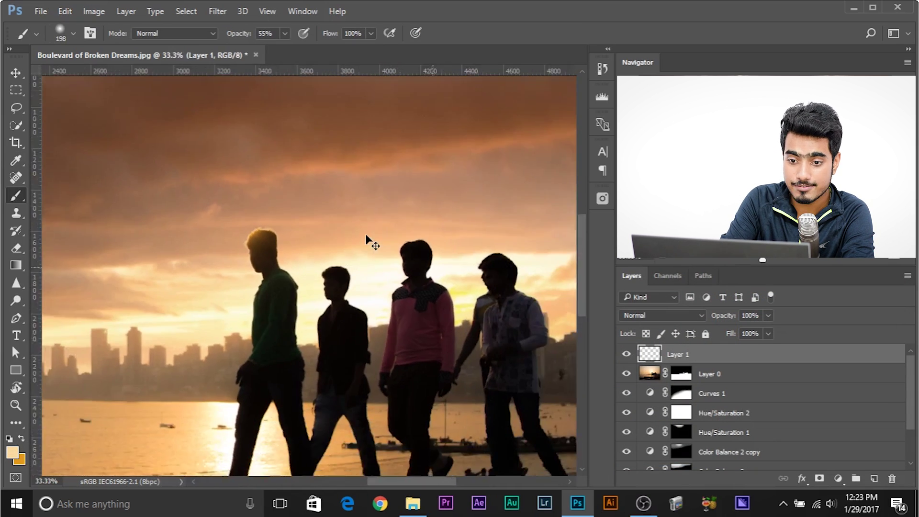
key("ctrl+minus")
left_click_drag(227, 299, 324, 327)
left_click_drag(316, 226, 318, 226)
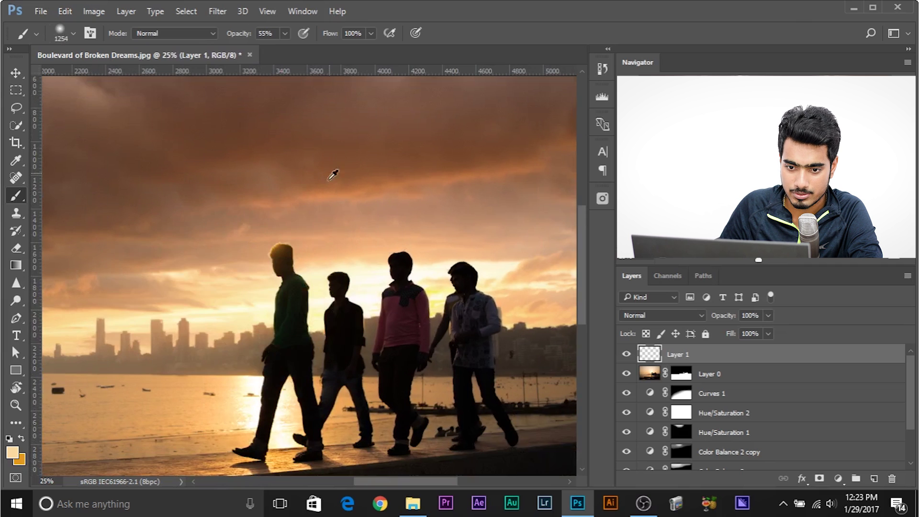
left_click_drag(275, 292, 299, 290)
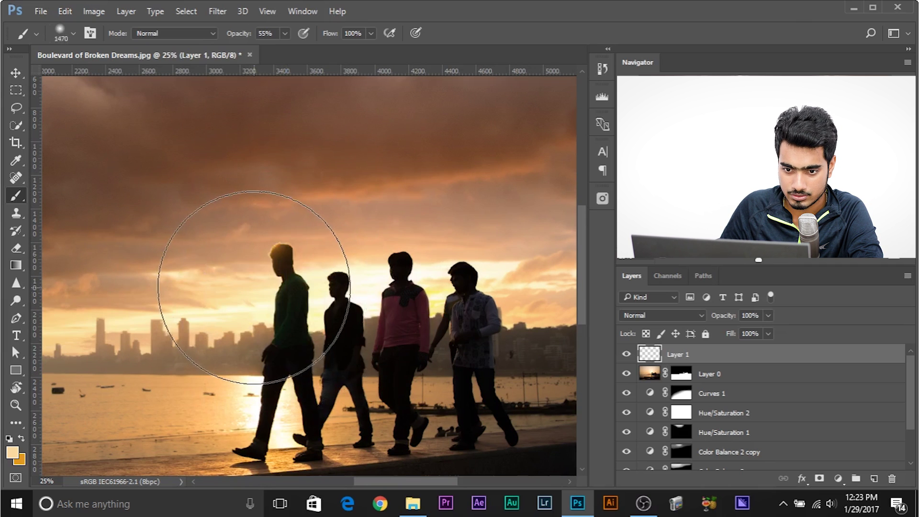
left_click(257, 287)
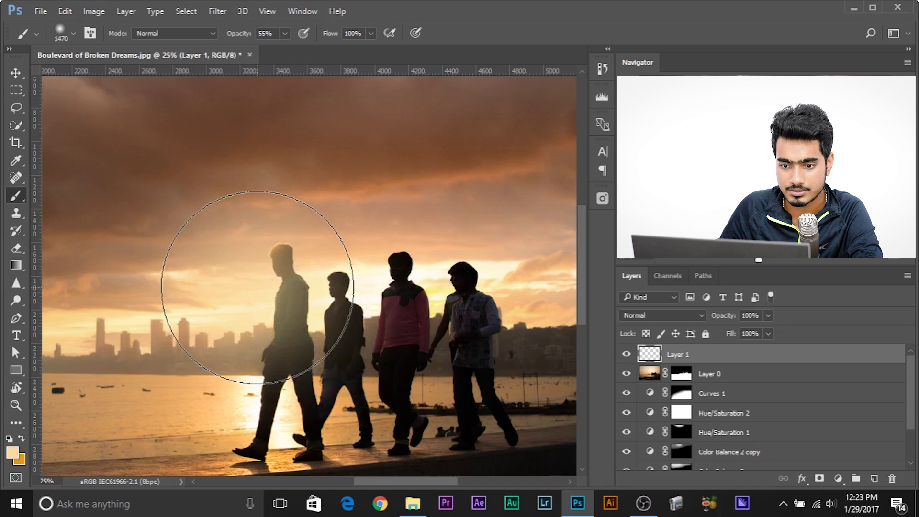
left_click(259, 288)
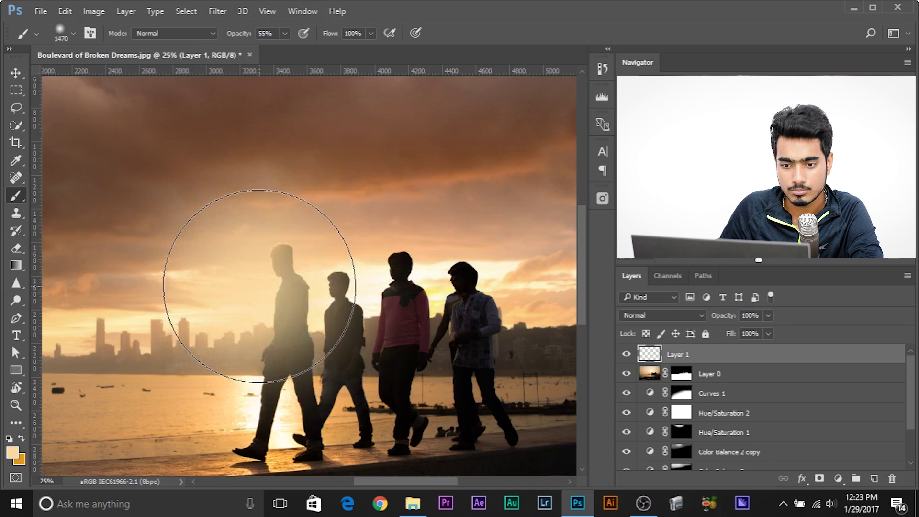
Step: Build up the glow around the leading man and the horizon beside him with smaller soft brush dabs, ending at 1046 px
left_click_drag(313, 287, 237, 275)
left_click(314, 288)
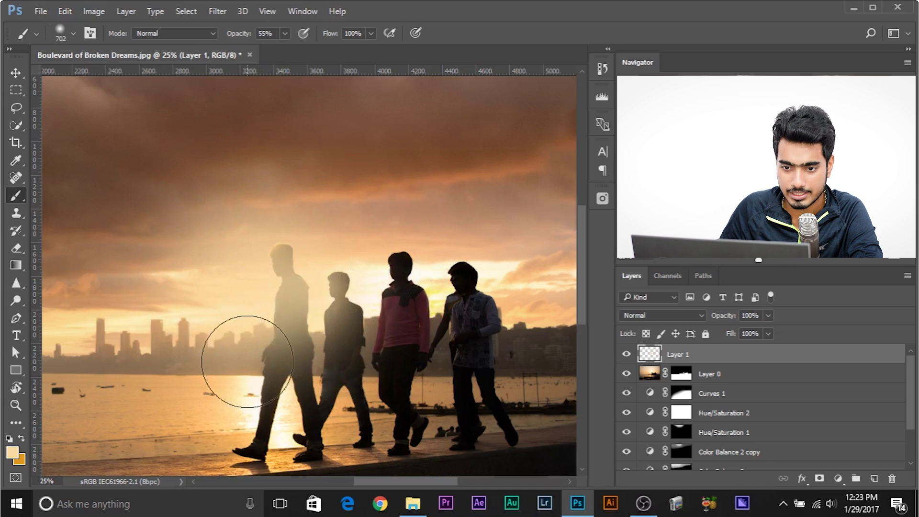
mouse_move(190, 297)
left_mouse_down()
mouse_move(258, 310)
mouse_move(311, 302)
left_mouse_up()
left_click(307, 317)
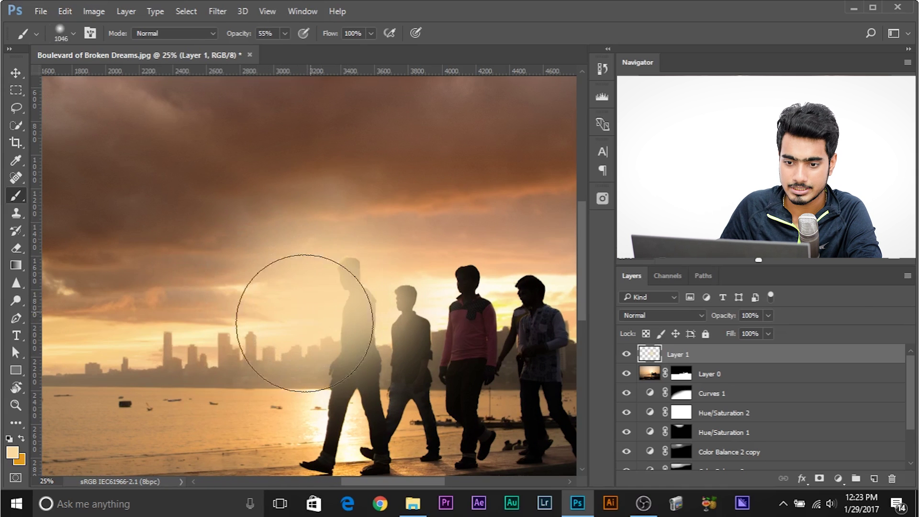
left_click(278, 390)
Step: Set the glow layer, Layer 1, to Screen blending at 64% opacity
key("ctrl+minus")
key("ctrl+plus")
key("ctrl+minus")
key("ctrl+plus")
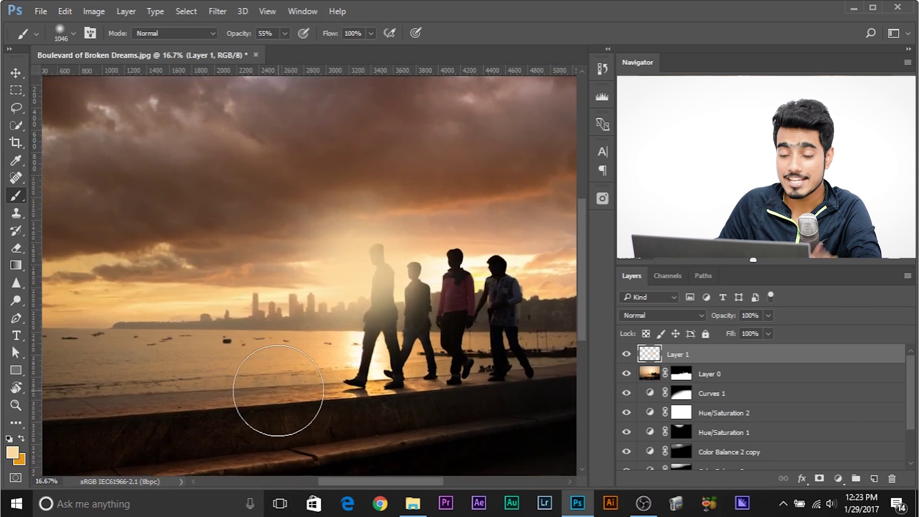
left_click(668, 314)
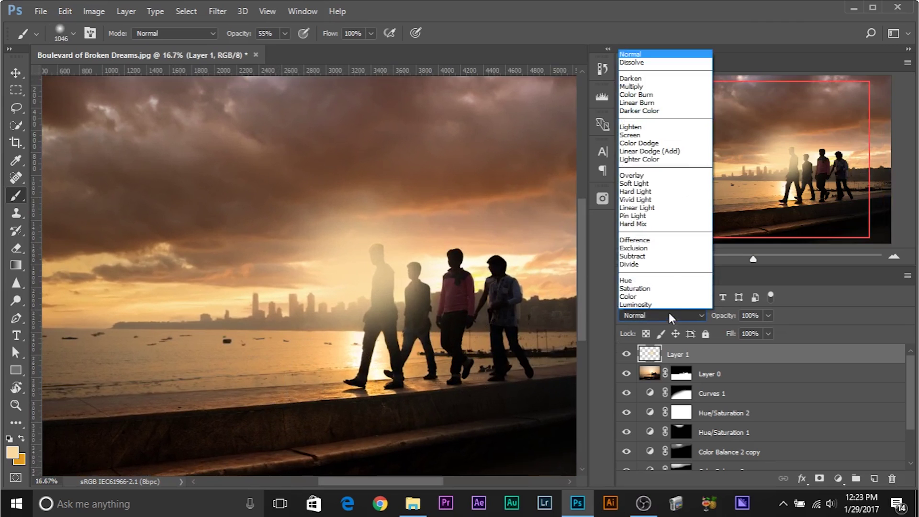
left_click(664, 139)
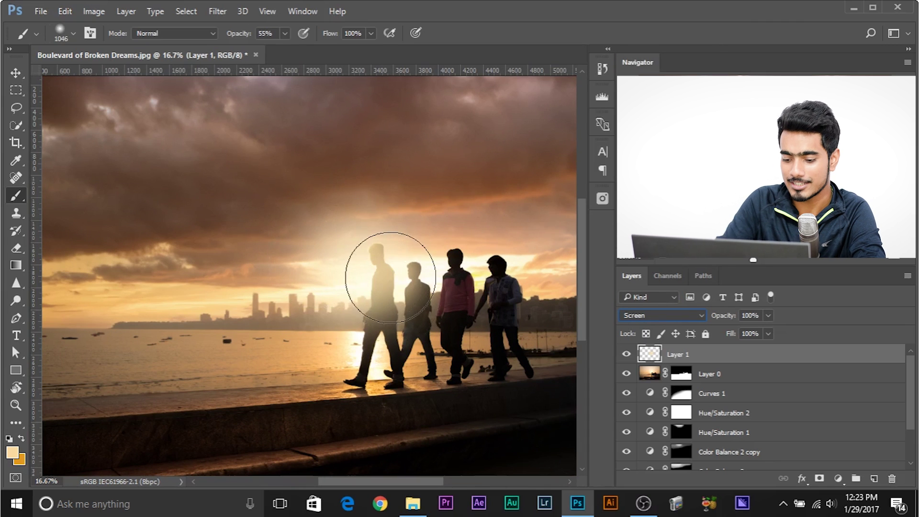
key("ctrl+minus")
key("ctrl+minus")
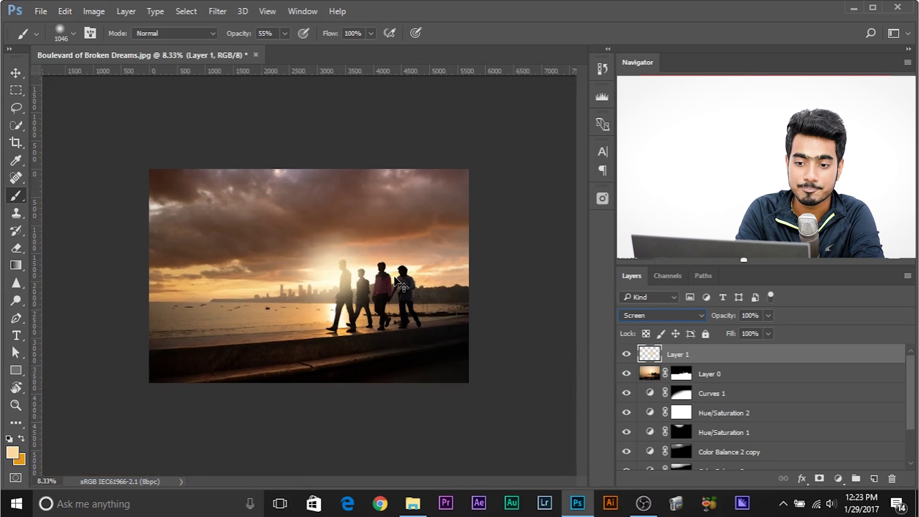
key("ctrl+plus")
key("ctrl+plus")
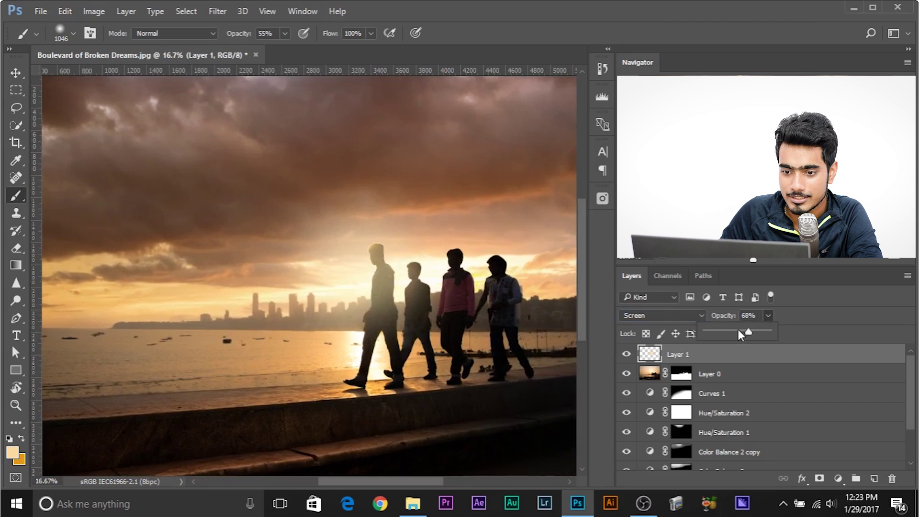
left_click_drag(748, 331, 745, 331)
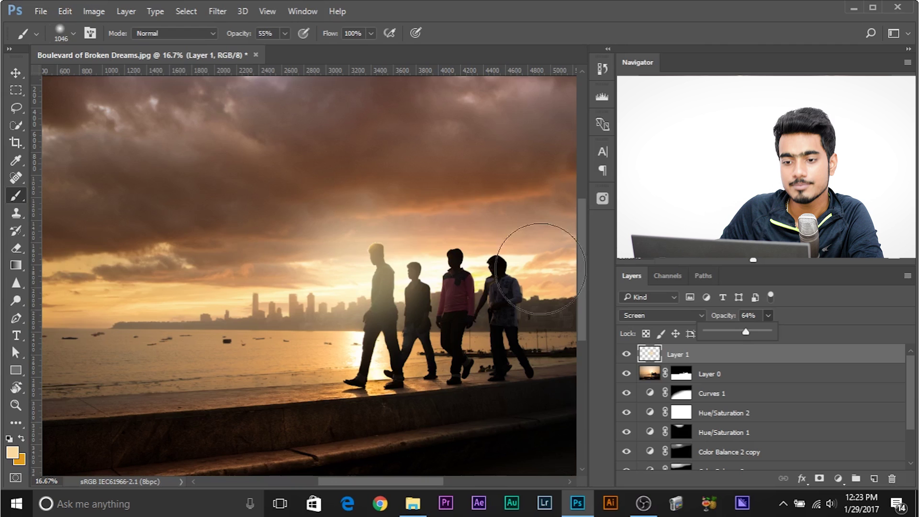
left_click(677, 360)
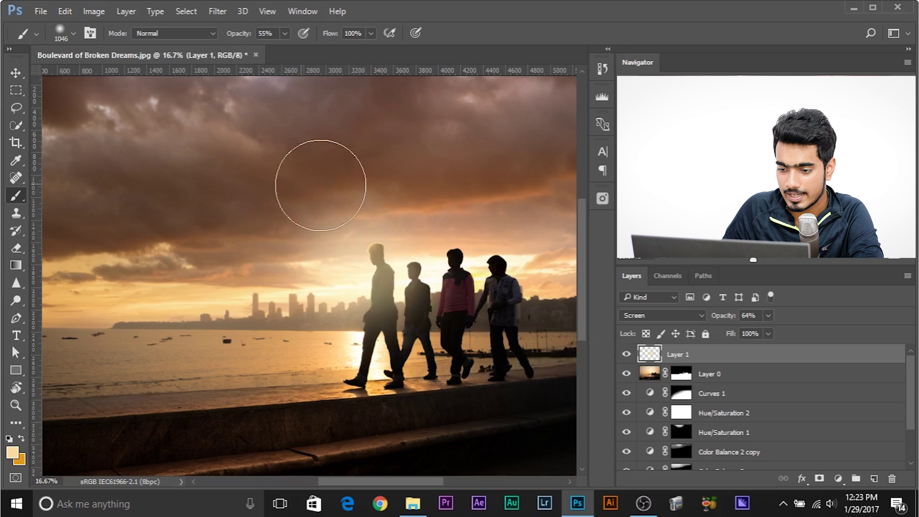
Step: Add a mask to Layer 1, paint out the glow's upper part in the clouds with black, and compare the effect
left_click(819, 480)
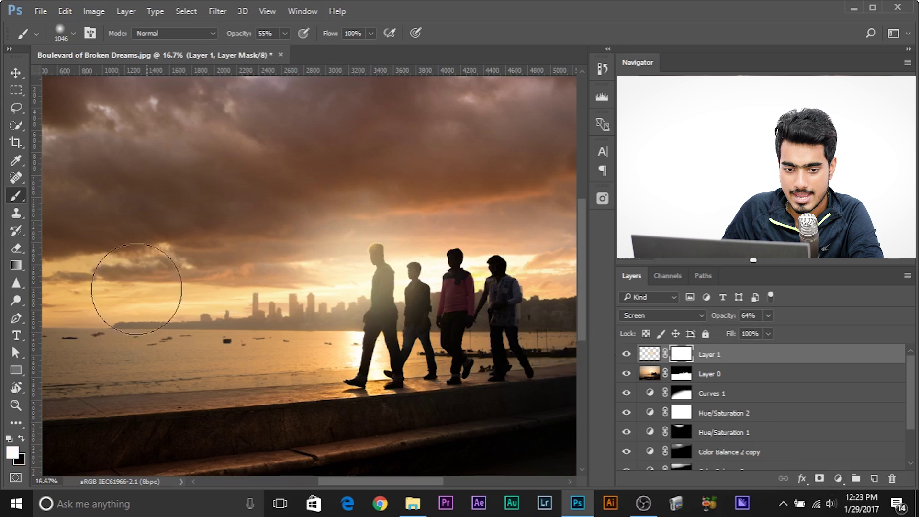
key("d")
key("x")
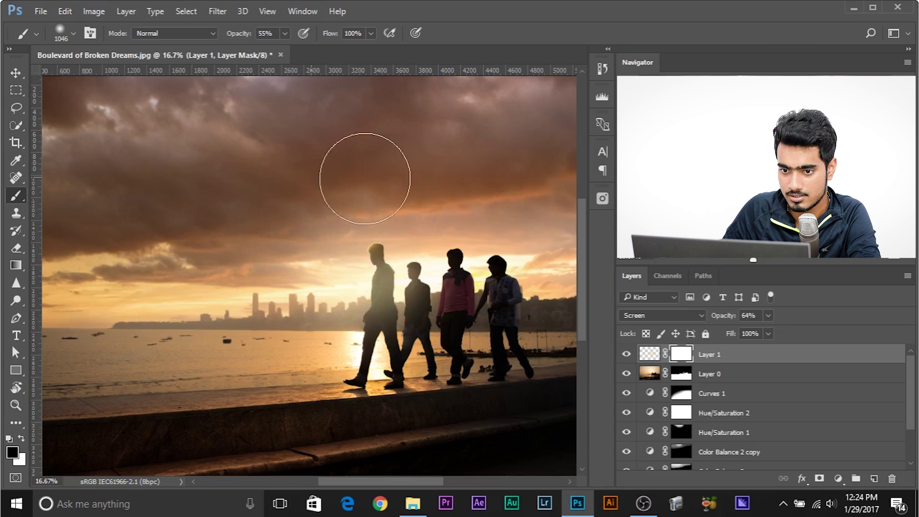
left_click(625, 354)
left_click(625, 355)
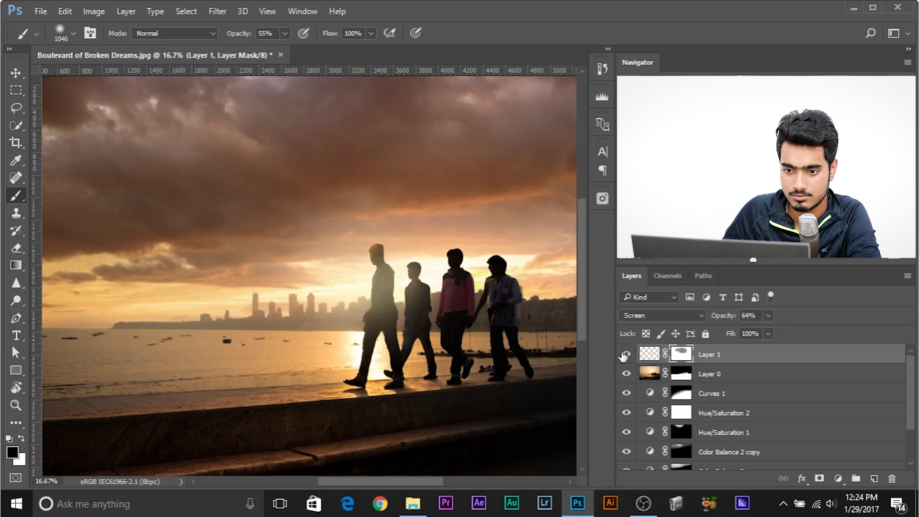
key("ctrl+minus")
key("ctrl+minus")
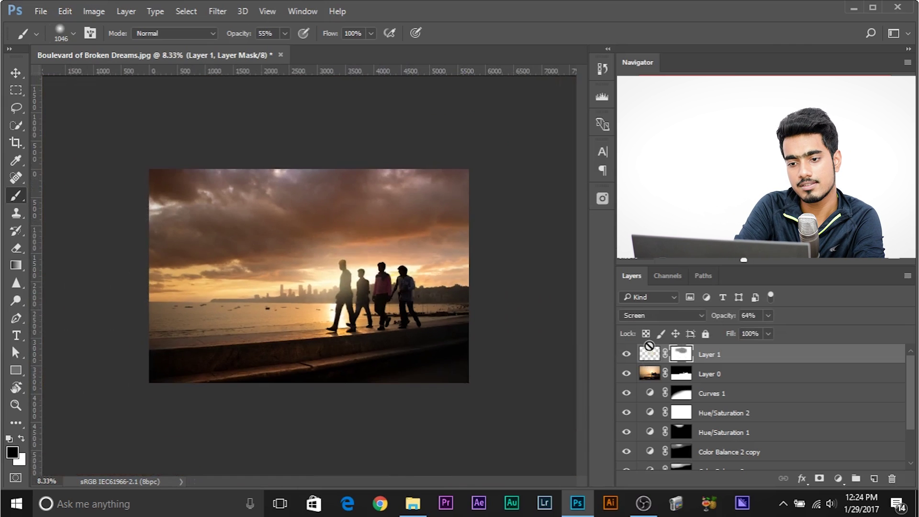
Step: Move Layer 1 below Layer 0 so the glow sits behind the walking men, and compare with the glow hidden
key("ctrl+plus")
key("ctrl+plus")
key("ctrl+plus")
key("ctrl+plus")
key("ctrl+plus")
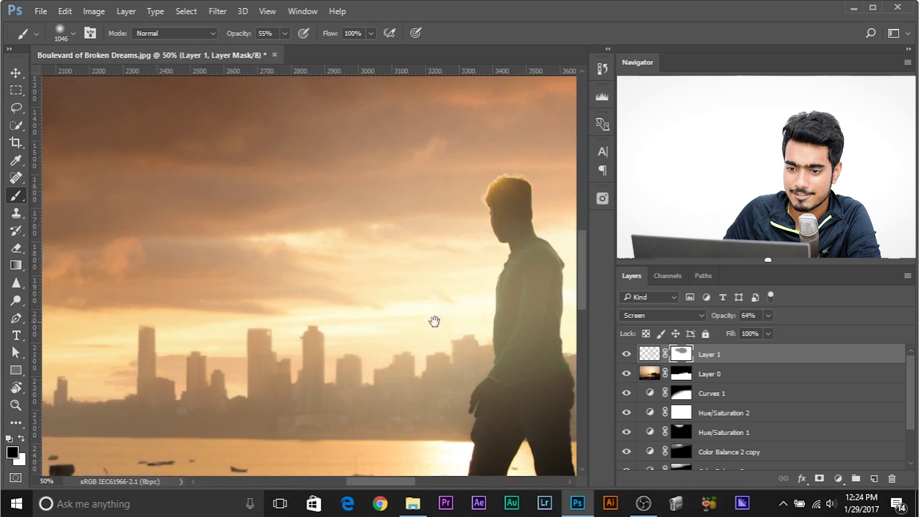
left_click_drag(434, 321, 253, 319)
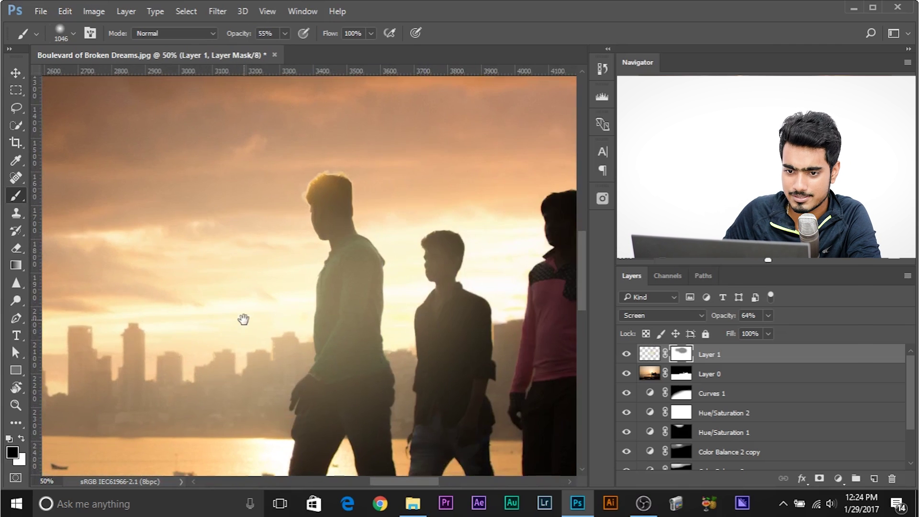
left_click_drag(730, 365, 732, 384)
left_click(626, 374)
left_click(627, 375)
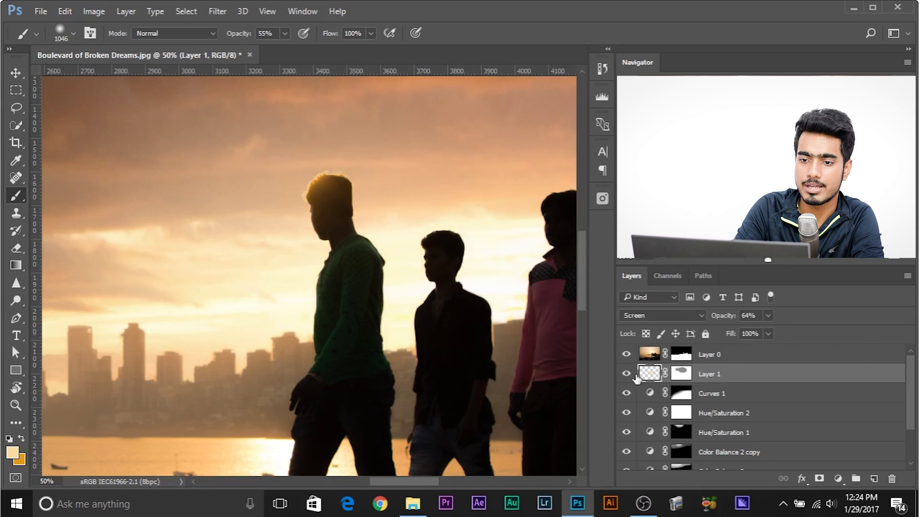
key("ctrl+minus")
key("ctrl+minus")
key("ctrl+minus")
key("ctrl+minus")
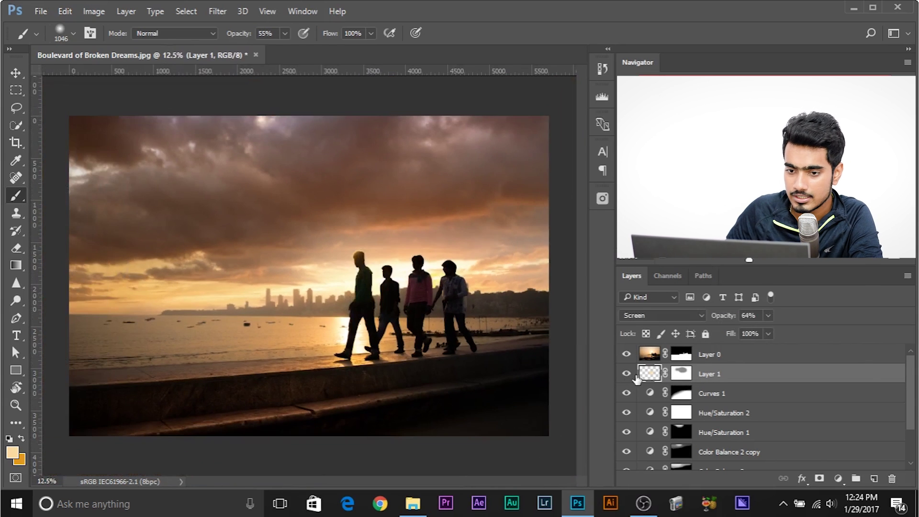
Step: Duplicate Layer 1 and merge the copy with the original into one glow layer
left_click_drag(844, 378, 876, 479)
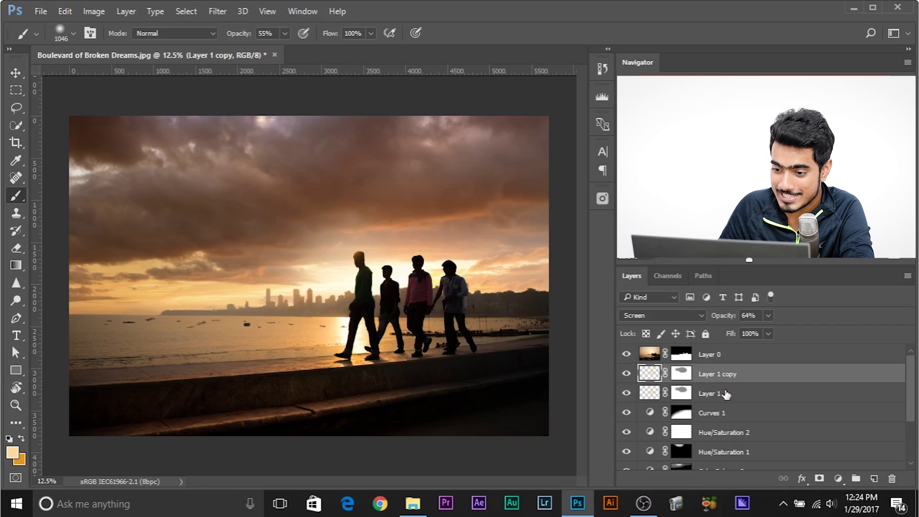
left_click(726, 393, "shift")
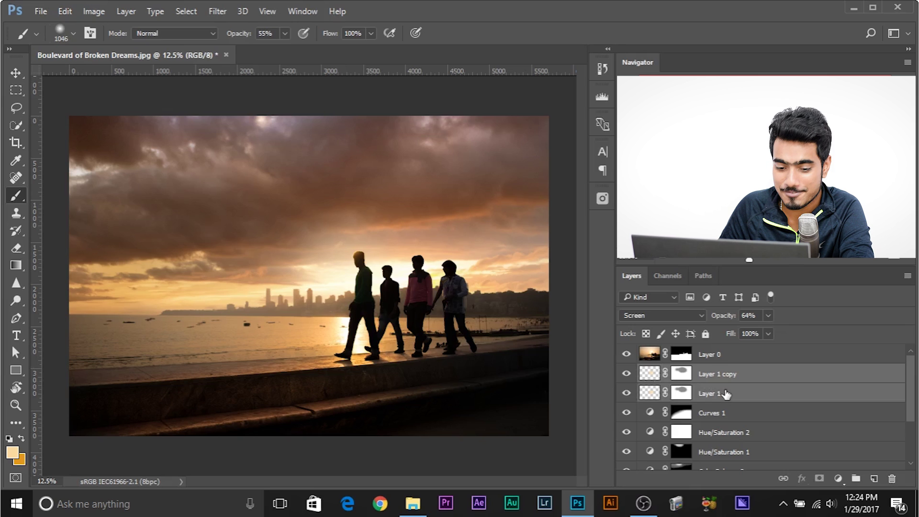
key("ctrl+e")
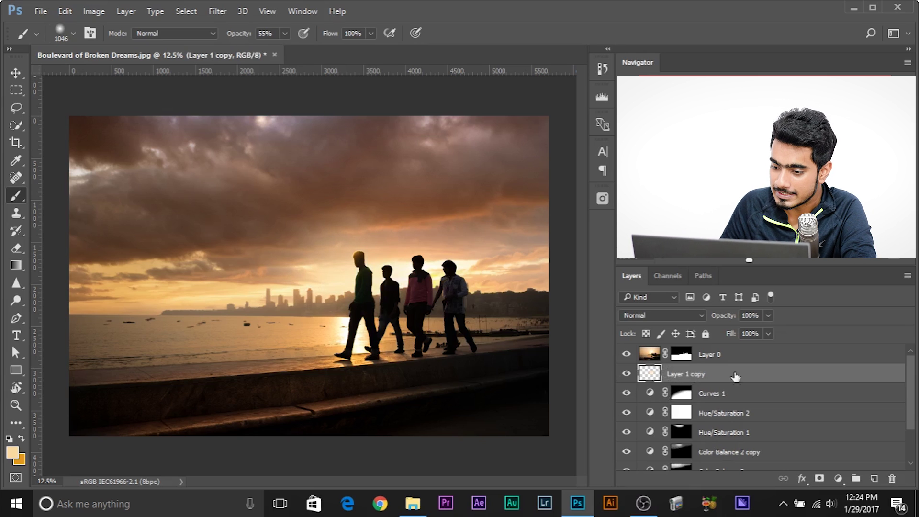
Step: Add a Hue/Saturation adjustment above the merged glow layer with Hue -7
left_click(836, 477)
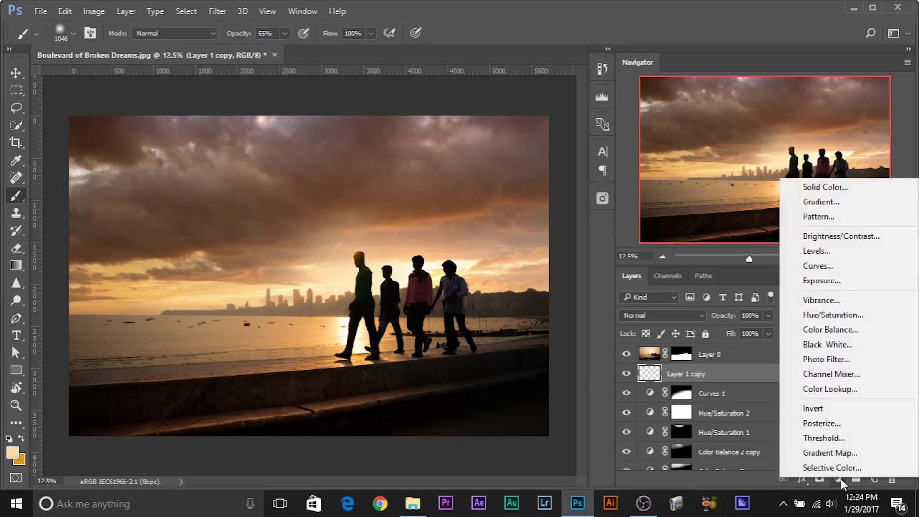
left_click(828, 314)
left_click_drag(469, 240, 539, 232)
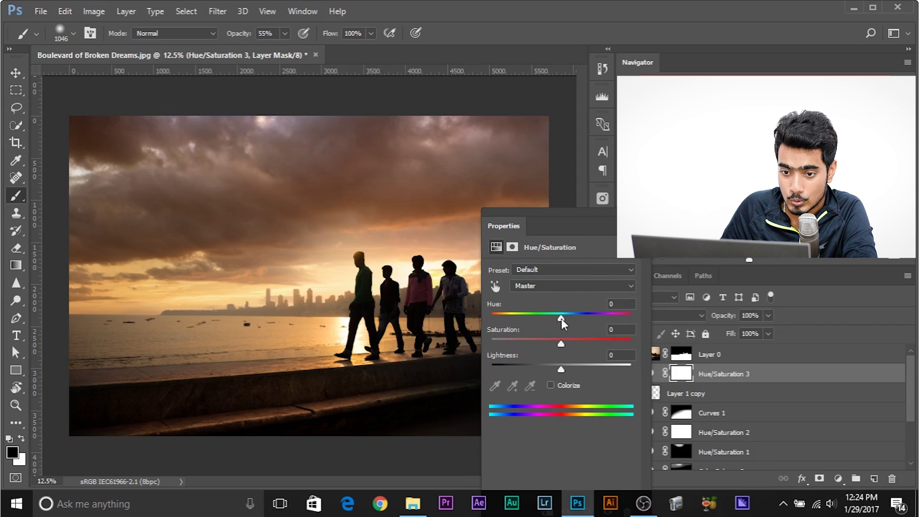
left_click_drag(561, 318, 557, 318)
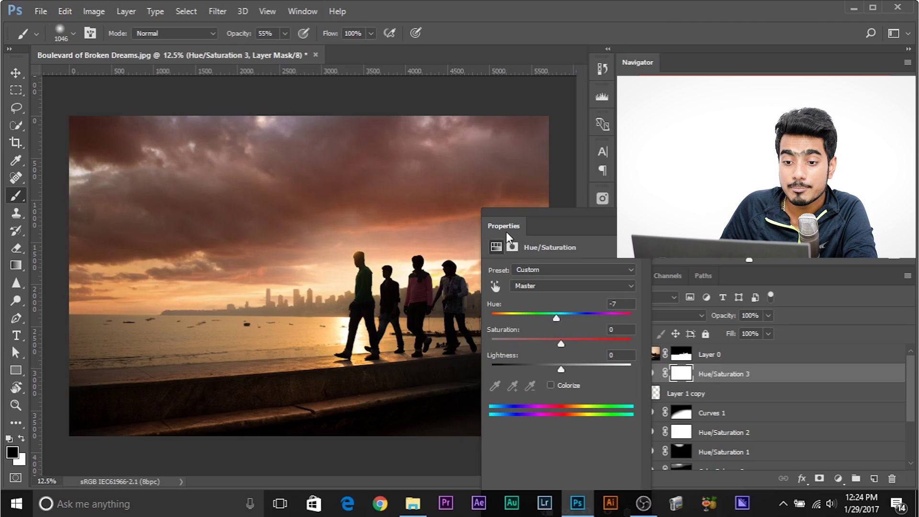
left_click_drag(507, 232, 499, 232)
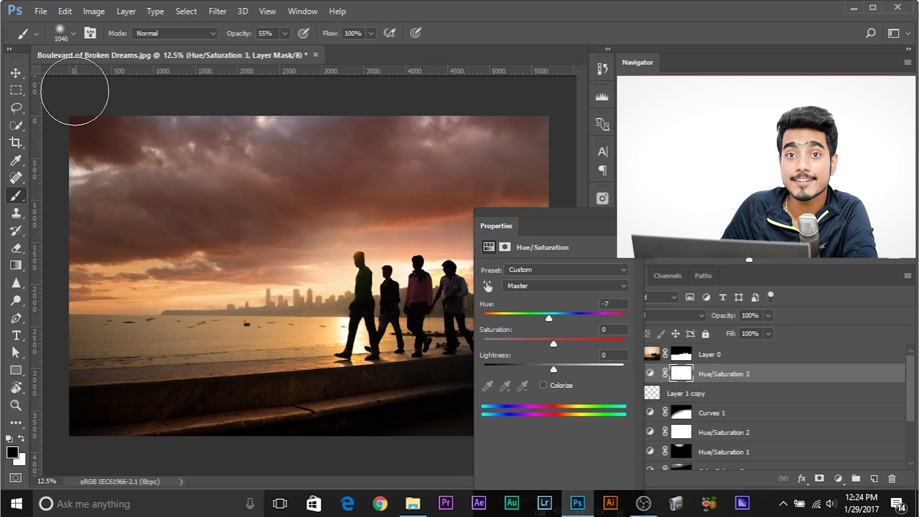
left_click_drag(506, 228, 422, 192)
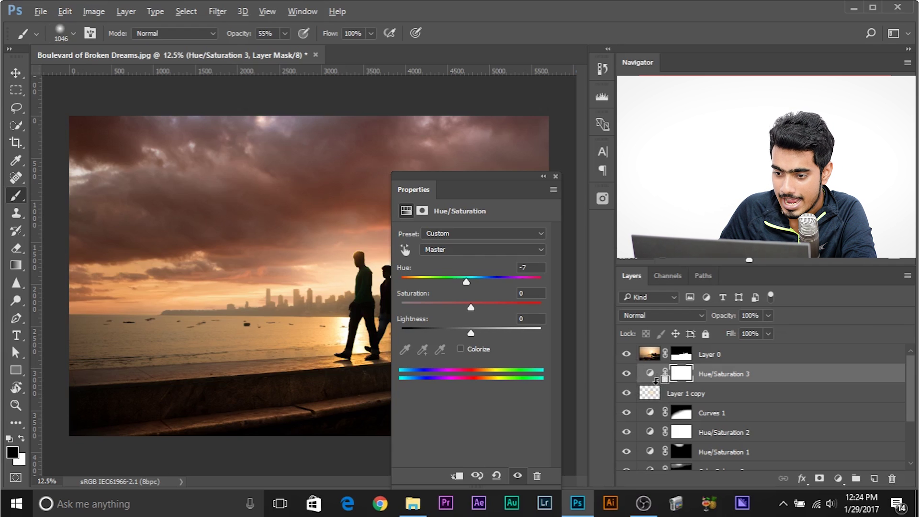
Step: Clip the Hue/Saturation 3 adjustment to the merged glow layer and inspect the glow around the leading man
left_click(654, 379, "alt")
left_click_drag(428, 196, 476, 204)
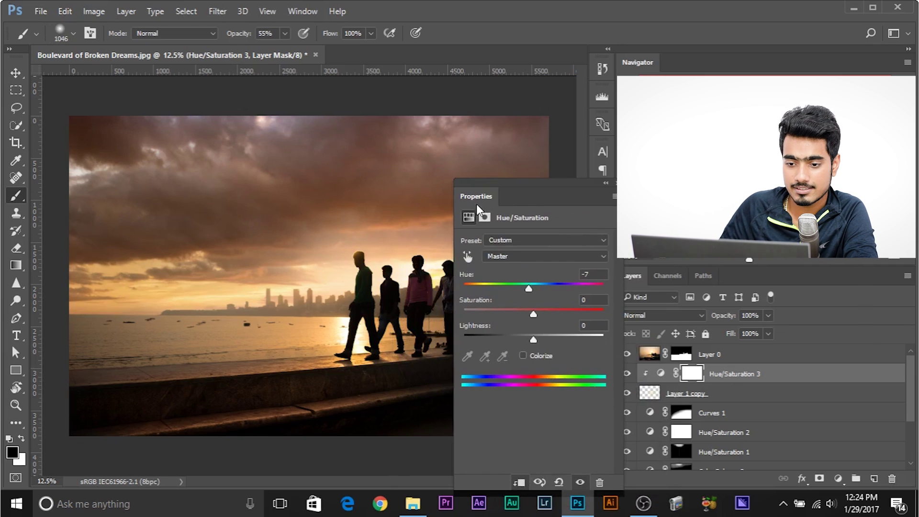
key("ctrl+plus")
key("ctrl+plus")
key("ctrl+plus")
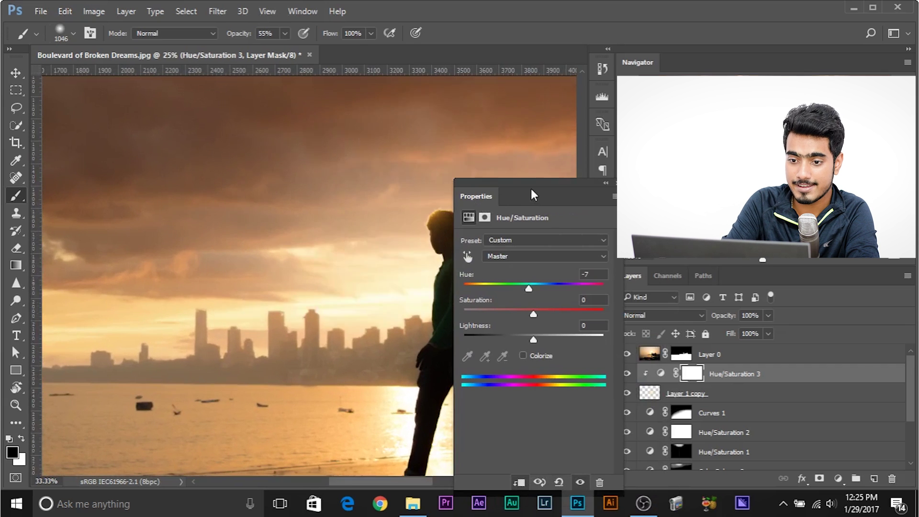
left_click_drag(359, 256, 243, 271)
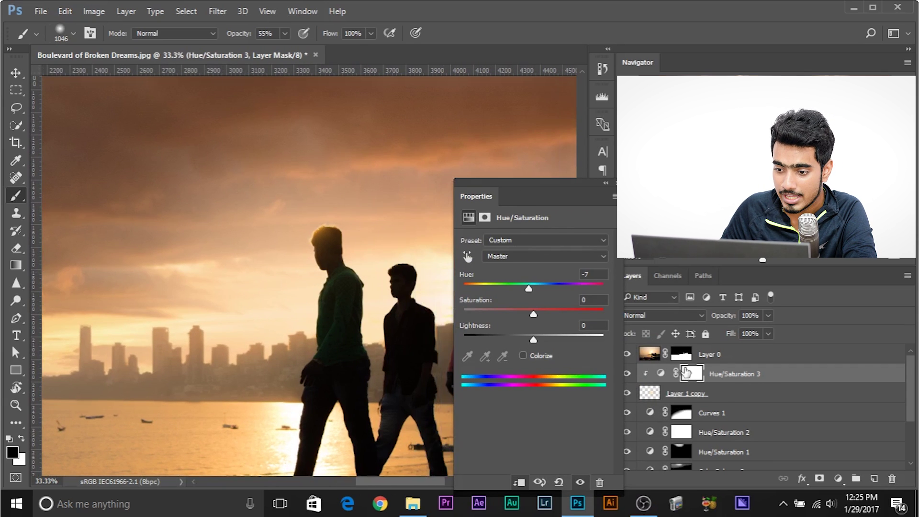
Step: Set the merged glow layer, Layer 1 copy, to Screen blending and check the sky beside the leading man
left_click(723, 393)
left_click(682, 315)
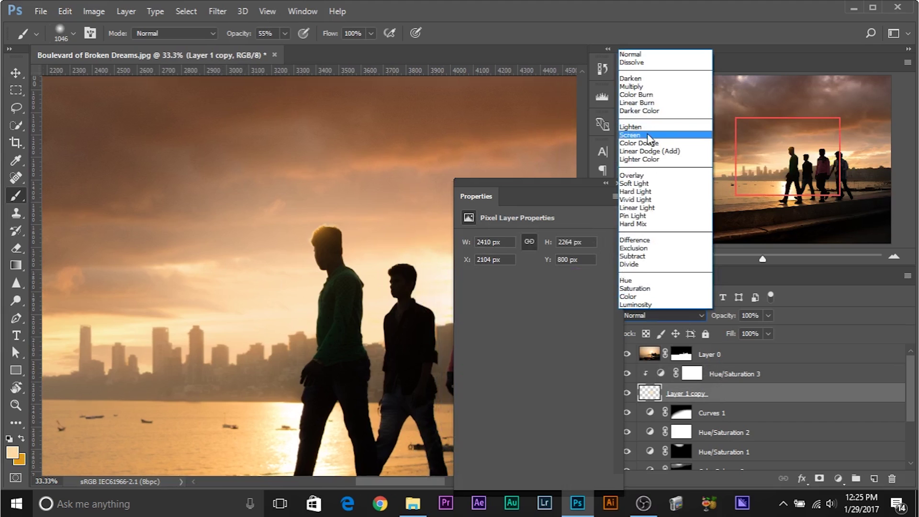
left_click(648, 136)
left_click_drag(304, 253, 407, 273)
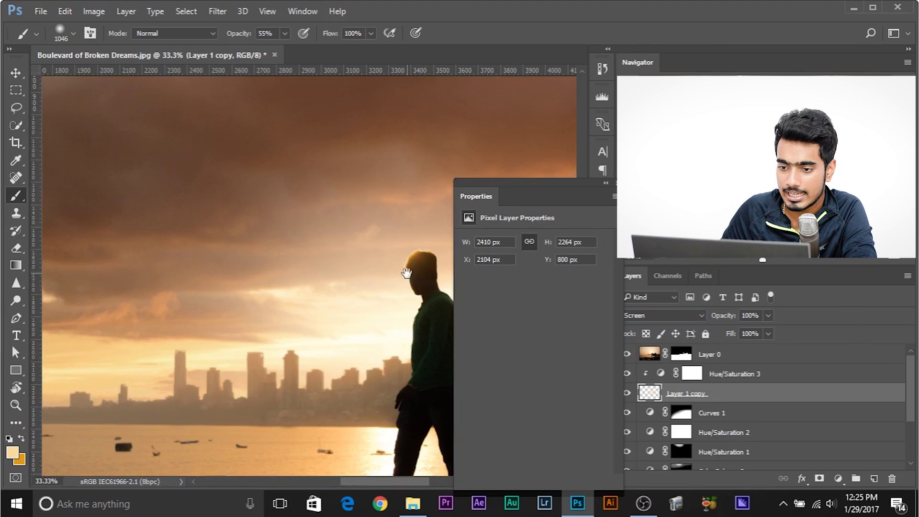
Step: Set the Hue/Saturation 3 adjustment's Hue to -24 and check the warmer glow across the whole image
left_click(660, 373)
mouse_move(521, 287)
left_mouse_down()
mouse_move(544, 291)
mouse_move(517, 276)
left_mouse_up()
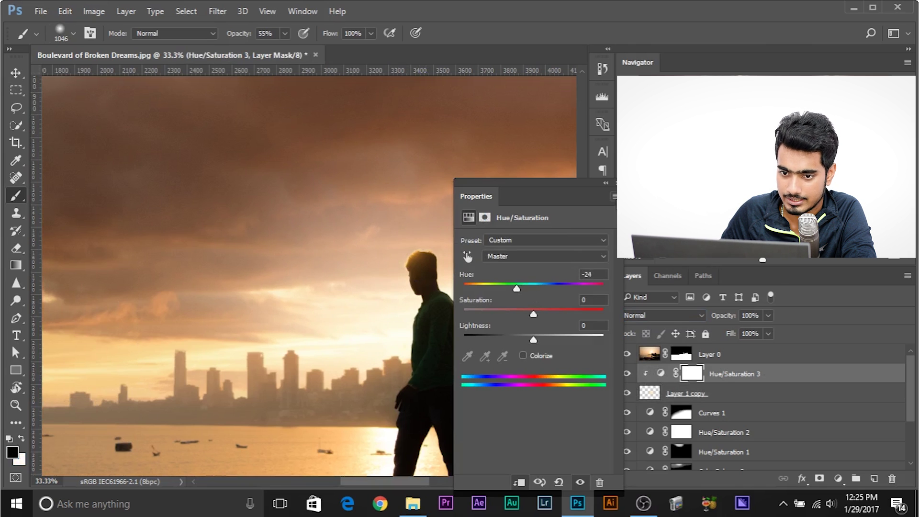
left_click(618, 183)
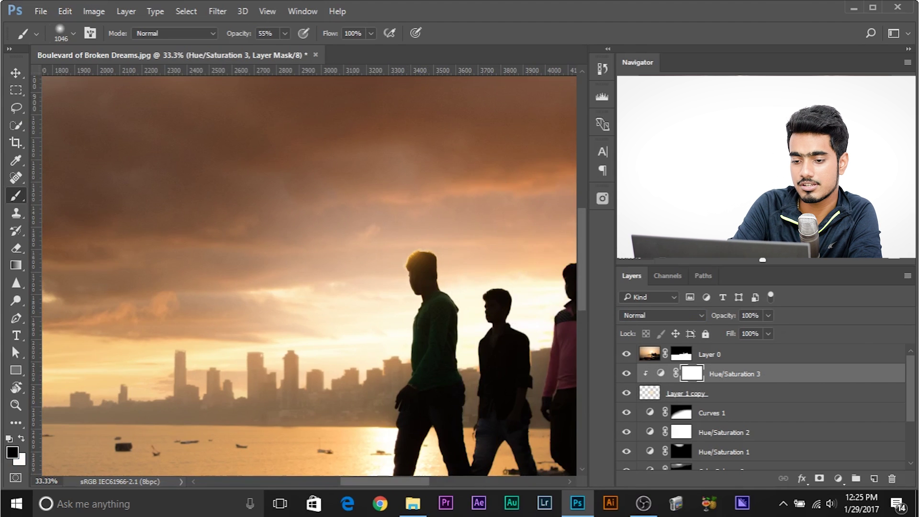
key("ctrl+minus")
key("ctrl+minus")
key("ctrl+minus")
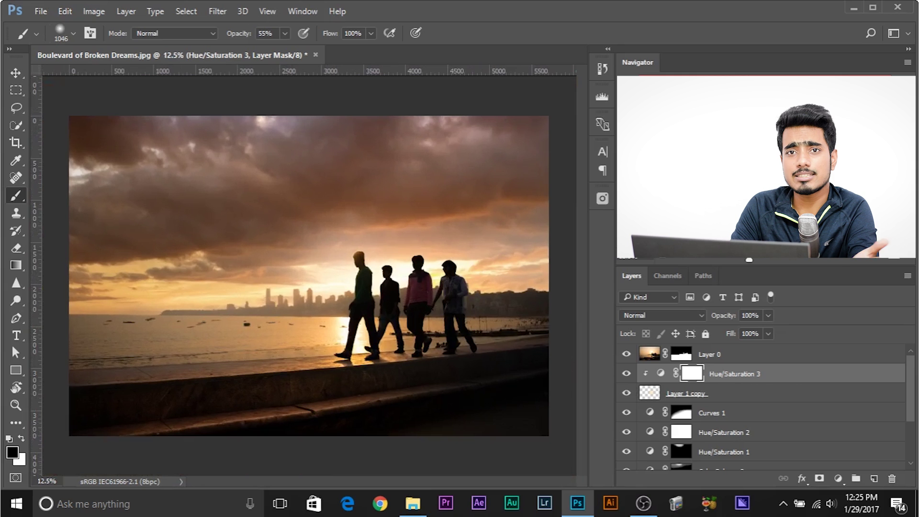
Step: Load Layer 0's mask as a selection and view its edge around the leading man's head
key("ctrl+plus")
key("ctrl+plus")
key("ctrl+plus")
key("ctrl+plus")
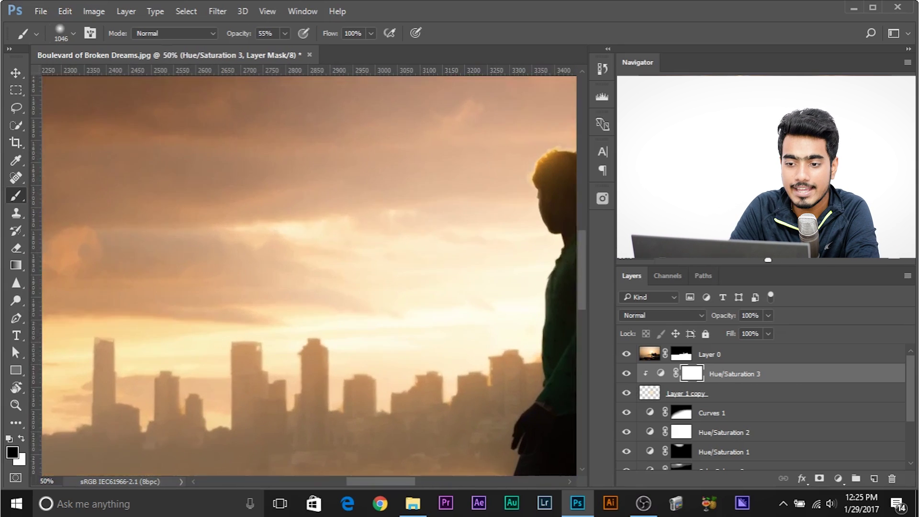
key("ctrl+plus")
left_click_drag(540, 227, 310, 299)
left_click_drag(328, 189, 244, 294)
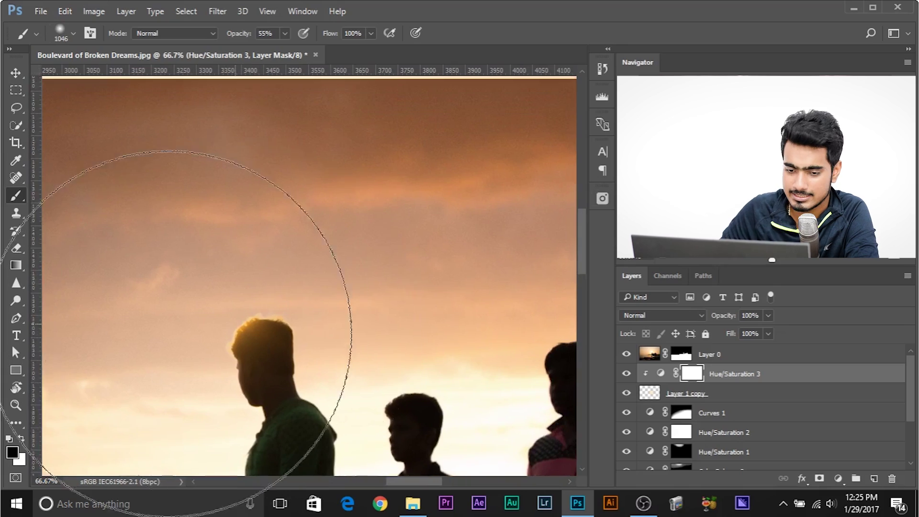
key("ctrl+plus")
key("ctrl+plus")
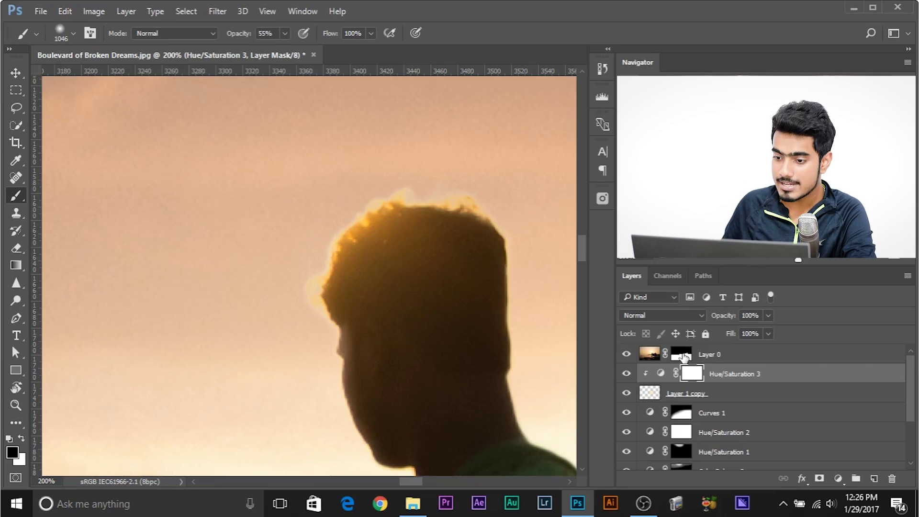
left_click(686, 356, "ctrl")
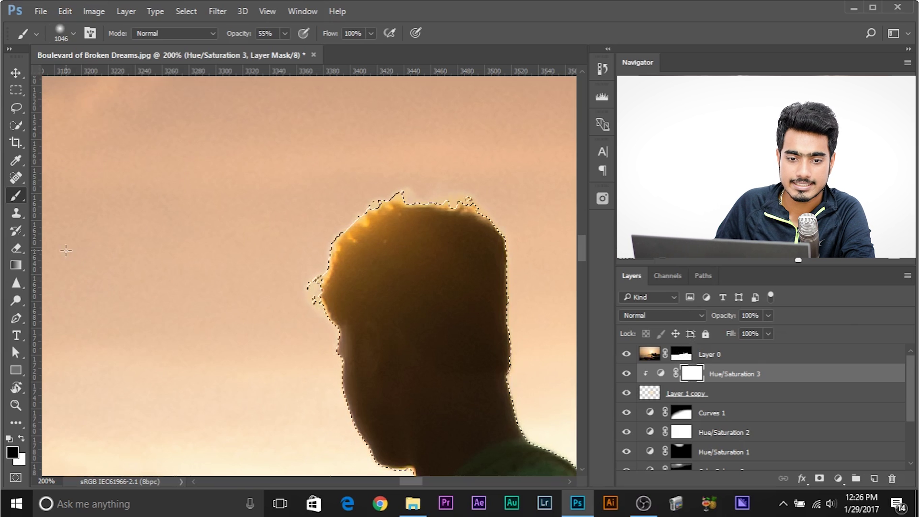
Step: Add a new empty layer above Layer 0, keeping the mask selection active
left_click(15, 451)
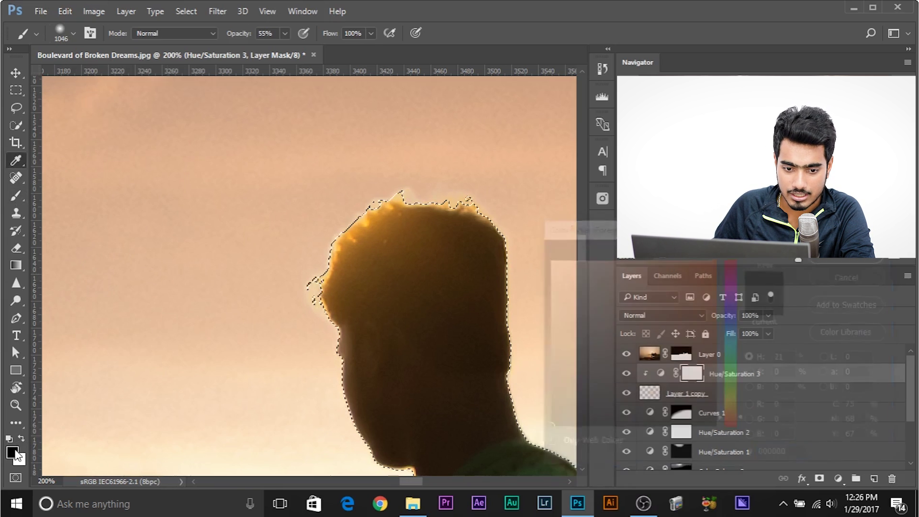
left_click(861, 256)
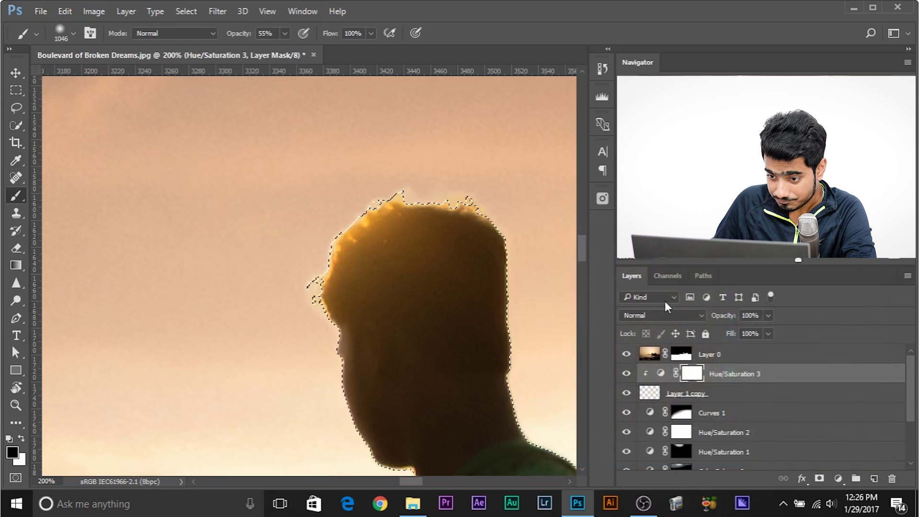
left_click(739, 359)
left_click(875, 477)
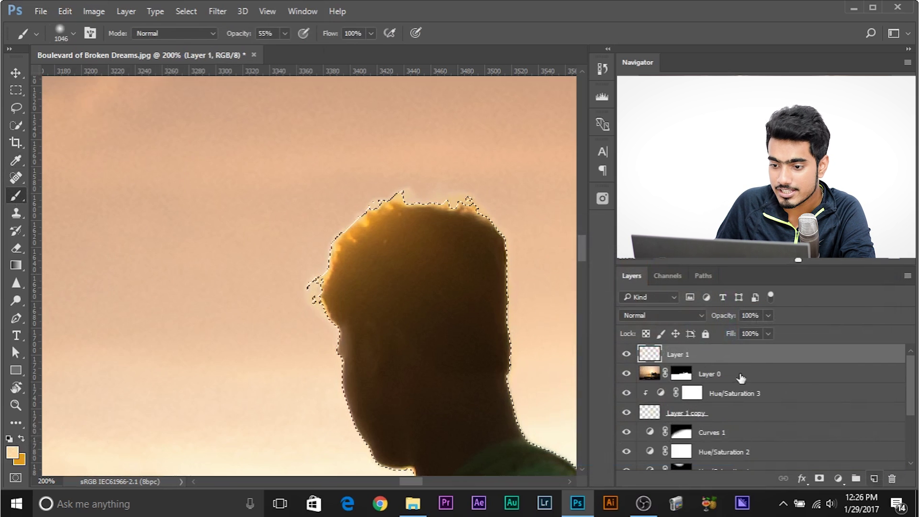
Step: Paint black (000000) over the leading man's bright hair inside the selection with a much smaller soft brush at 55% opacity
left_click_drag(183, 235, 36, 225)
mouse_move(276, 348)
left_mouse_down()
mouse_move(128, 227)
mouse_move(5, 211)
left_mouse_up()
left_click_drag(502, 256, 2, 226)
left_click_drag(417, 259, 334, 260)
left_click_drag(435, 283, 469, 284)
left_click(13, 452)
left_click_drag(663, 367, 643, 384)
type("000000")
left_click(858, 247)
mouse_move(383, 263)
left_mouse_down()
mouse_move(353, 288)
mouse_move(399, 300)
mouse_move(409, 237)
mouse_move(382, 210)
mouse_move(443, 218)
mouse_move(468, 241)
mouse_move(468, 265)
mouse_move(338, 279)
mouse_move(330, 263)
mouse_move(371, 291)
mouse_move(390, 289)
mouse_move(342, 280)
left_mouse_up()
mouse_move(360, 266)
left_mouse_down()
mouse_move(370, 232)
mouse_move(356, 255)
mouse_move(392, 208)
mouse_move(434, 280)
left_mouse_up()
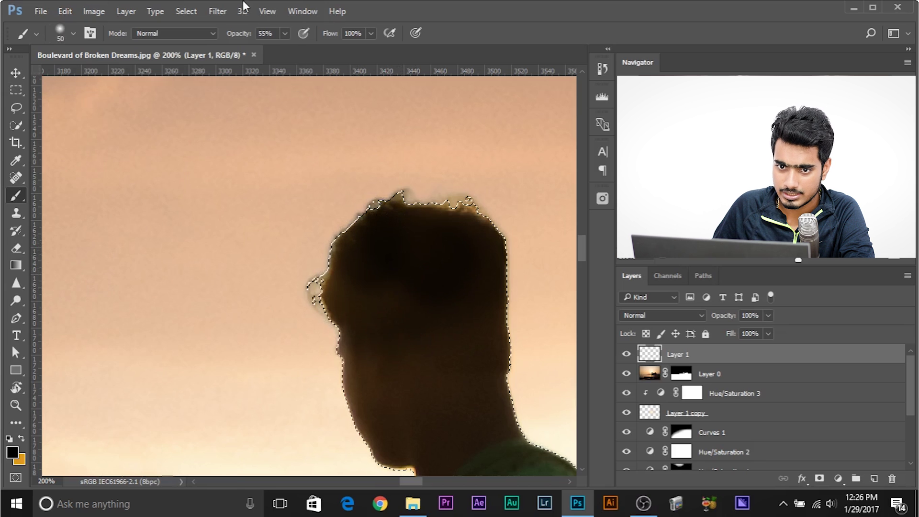
Step: Paint the leading man's hair solid black at 100% brush opacity and remove the selection
left_click(286, 34)
mouse_move(411, 275)
left_mouse_down()
mouse_move(478, 267)
mouse_move(333, 274)
mouse_move(375, 238)
mouse_move(455, 220)
mouse_move(450, 213)
left_mouse_up()
key("ctrl+d")
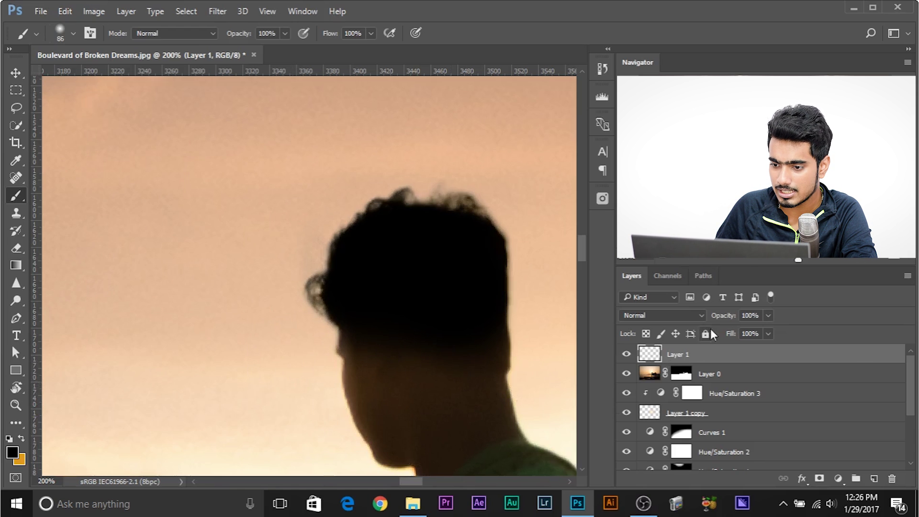
Step: Reduce Layer 1's opacity to 78% and soften the black paint on the man's head with the Eraser at 10% flow
mouse_move(767, 316)
left_mouse_down()
mouse_move(735, 331)
mouse_move(747, 335)
left_mouse_up()
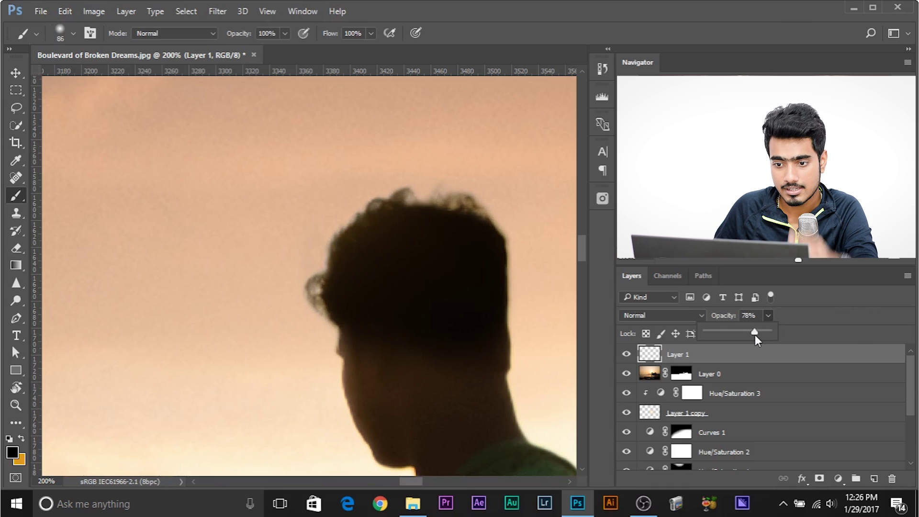
left_click(14, 248)
left_click_drag(146, 343, 254, 366)
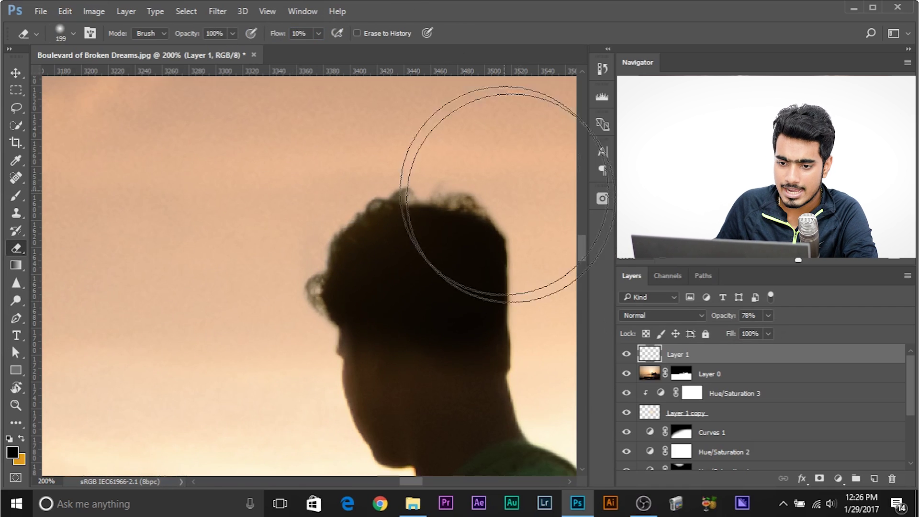
left_click_drag(429, 377, 303, 381)
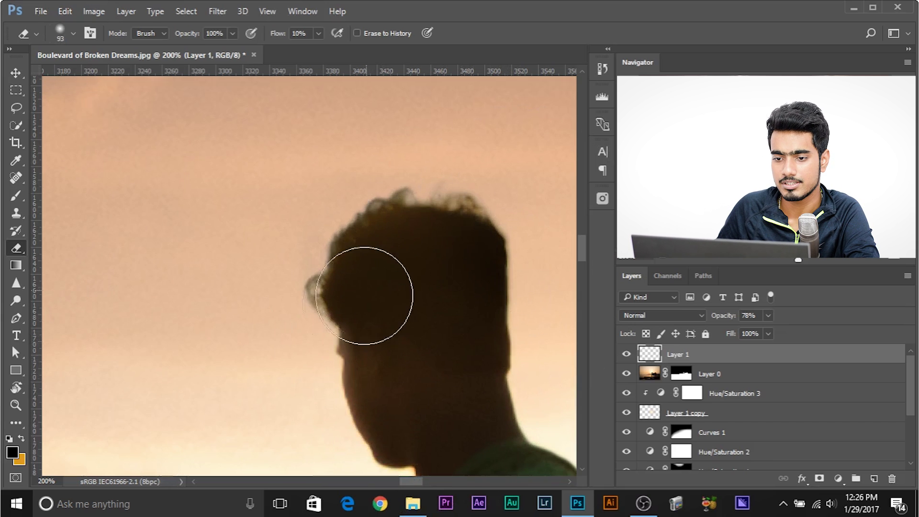
Step: Examine how the leading man's darkened hair blends with the other silhouettes and the whole composite
key("ctrl+minus")
key("ctrl+minus")
key("ctrl+minus")
key("ctrl+minus")
key("ctrl+minus")
key("ctrl+minus")
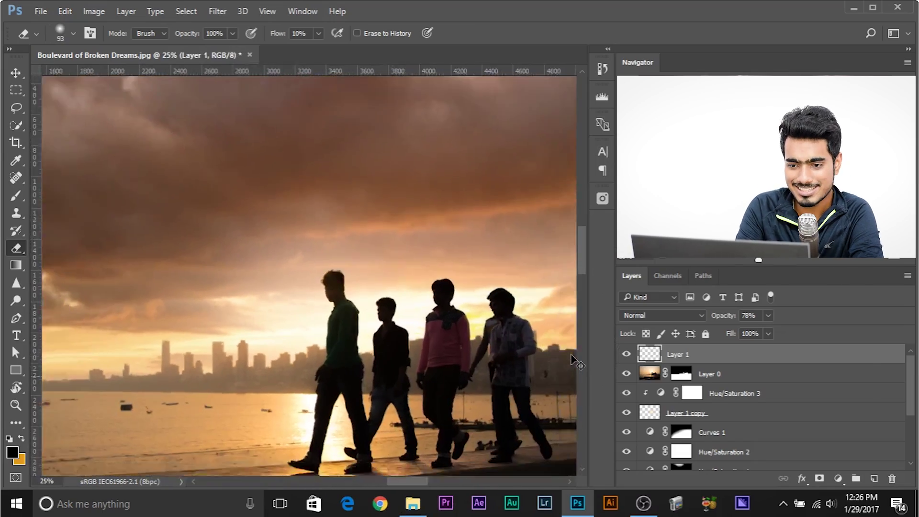
key("ctrl+minus")
key("ctrl+minus")
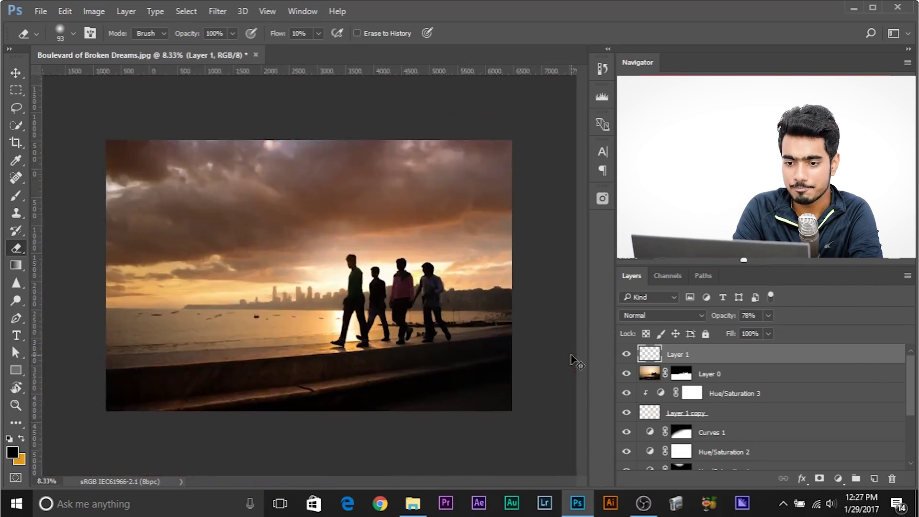